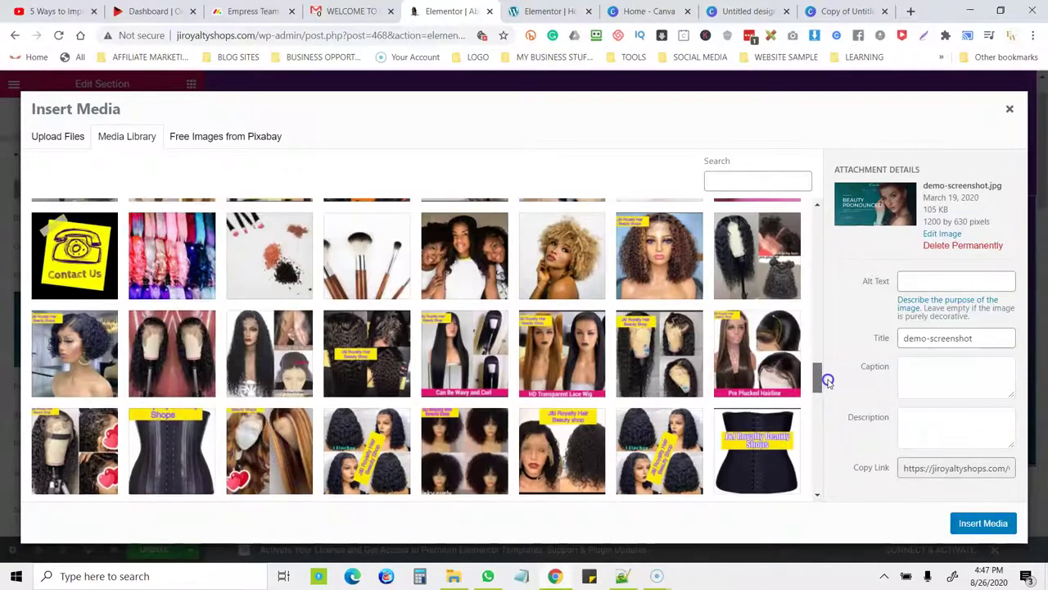
Use the yellow telephone "Contact Us" picture from the media library as the ABOUT section's background image
left_click(66, 263)
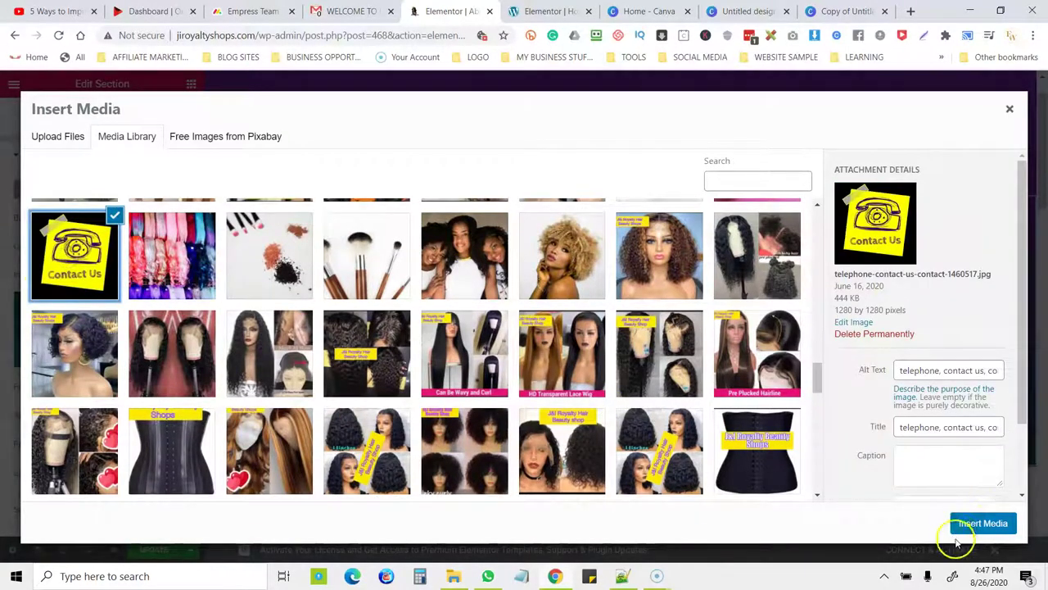
left_click(983, 522)
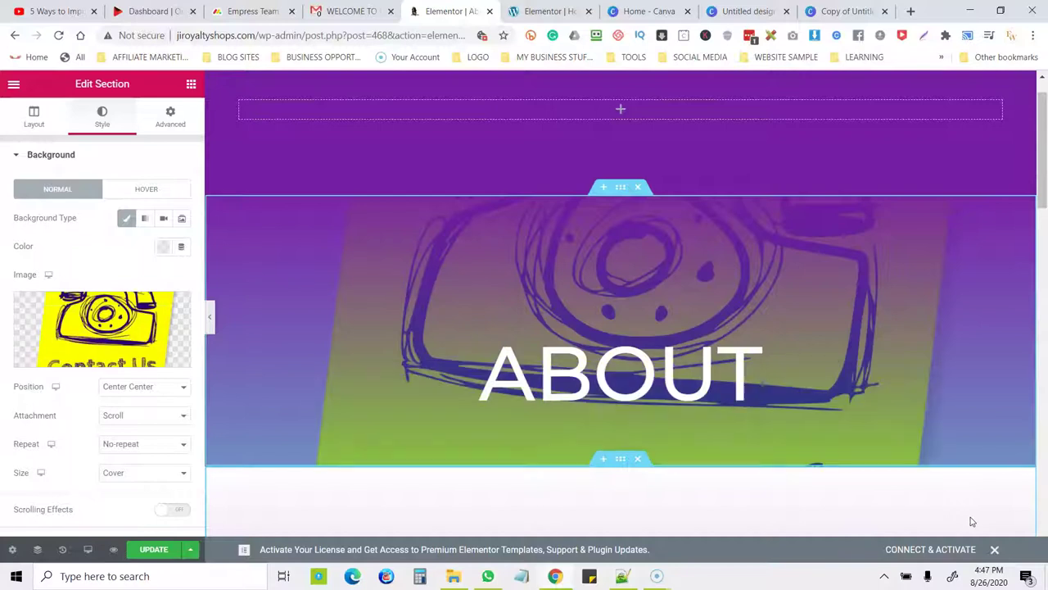
mouse_move(1042, 223)
left_mouse_down()
mouse_move(1041, 300)
mouse_move(1041, 207)
left_mouse_up()
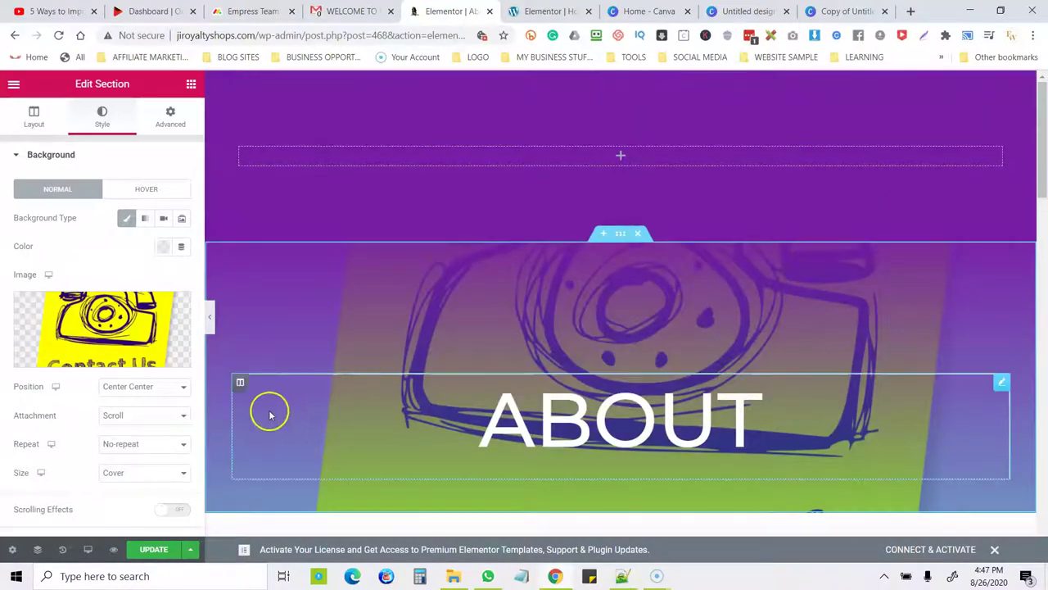
Try the Center Left, Default and Custom positions for the section's background image, ending with Center Center
left_click(187, 390)
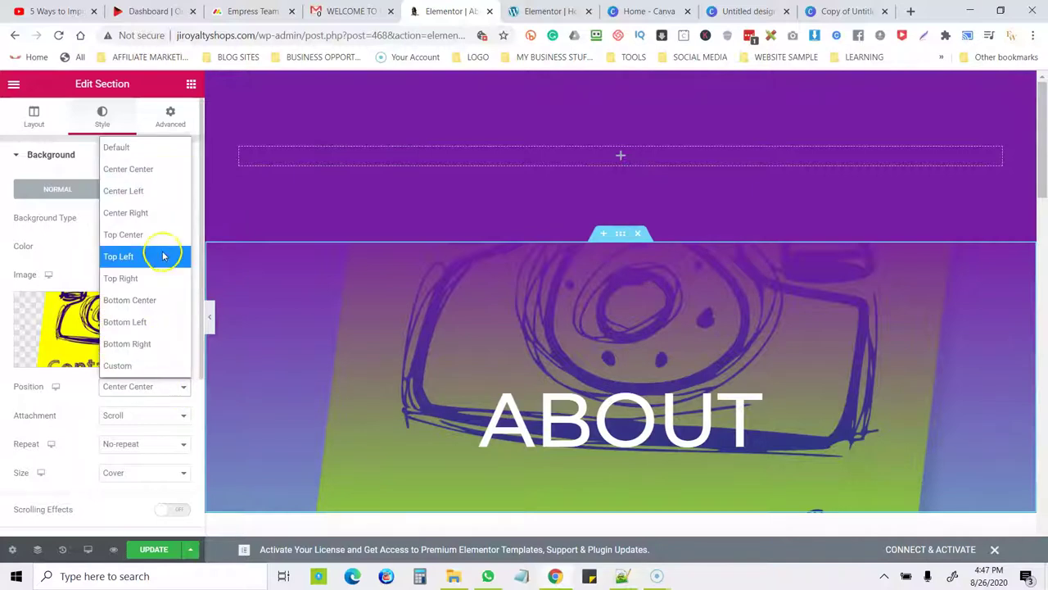
left_click(142, 191)
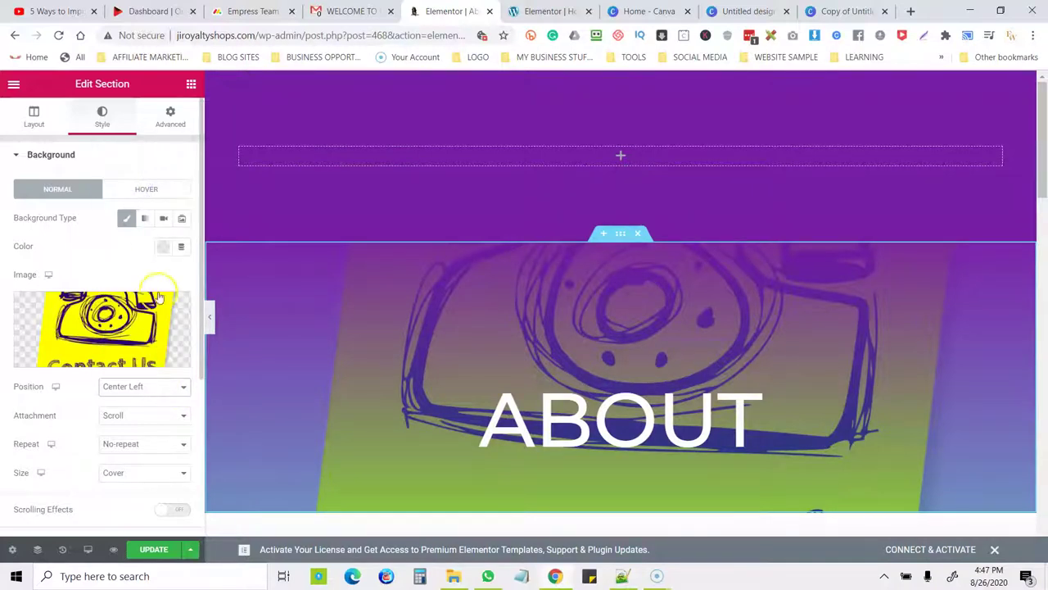
left_click(183, 390)
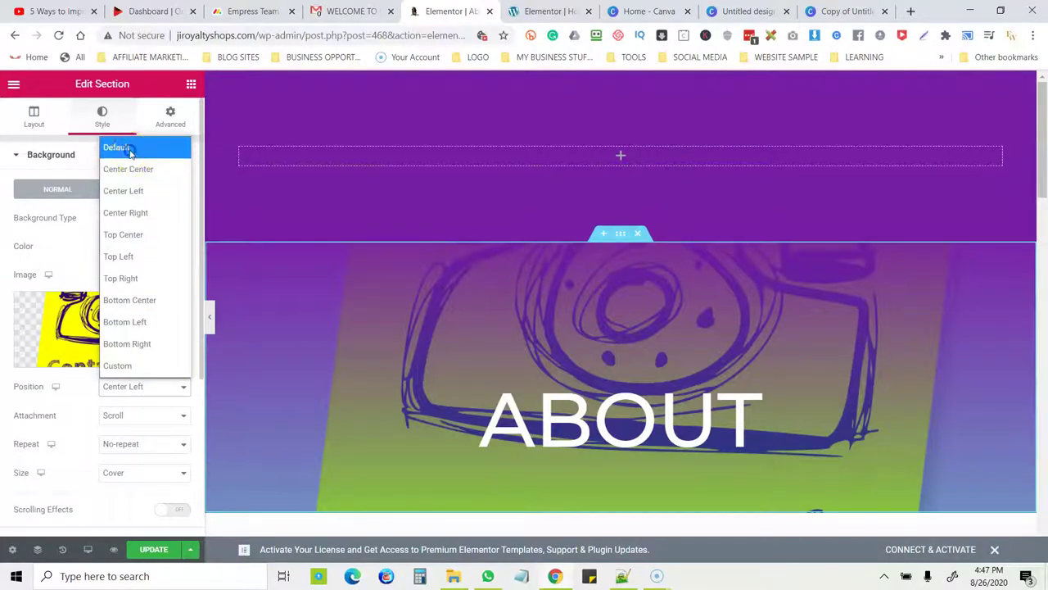
left_click(129, 153)
left_click(180, 393)
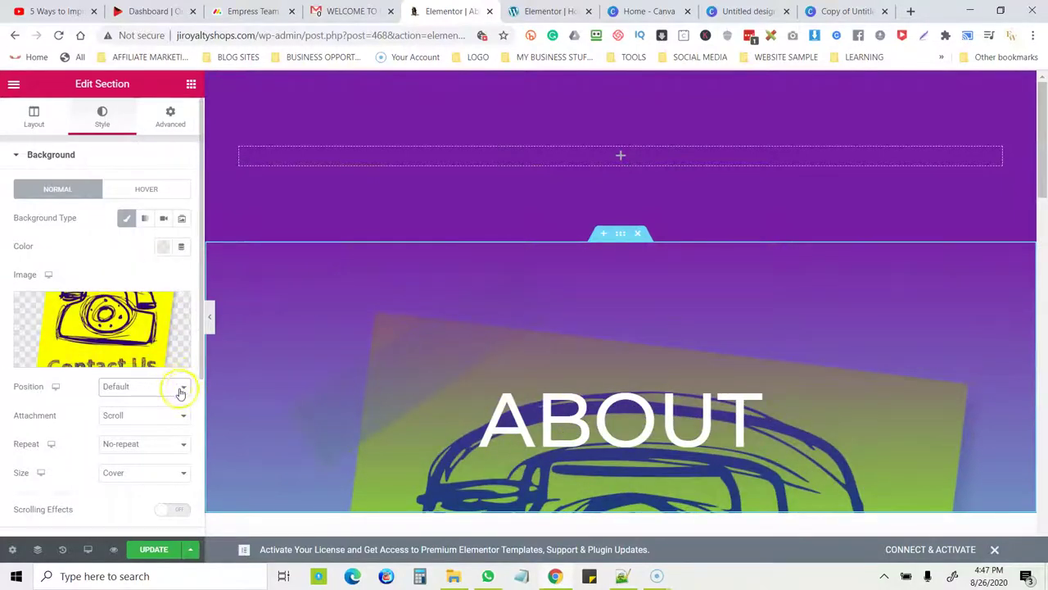
left_click(127, 366)
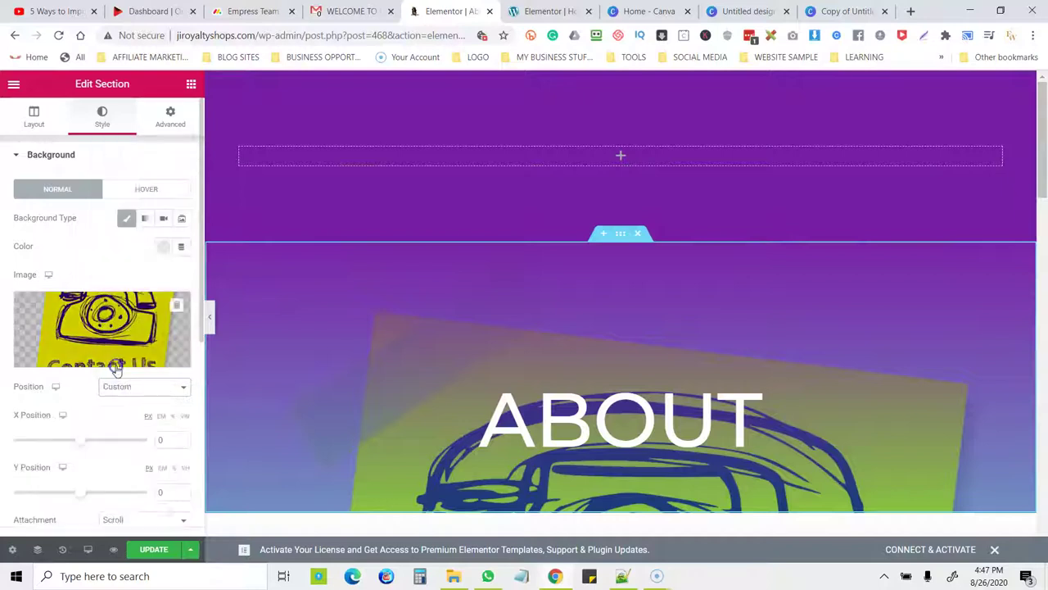
left_click(182, 396)
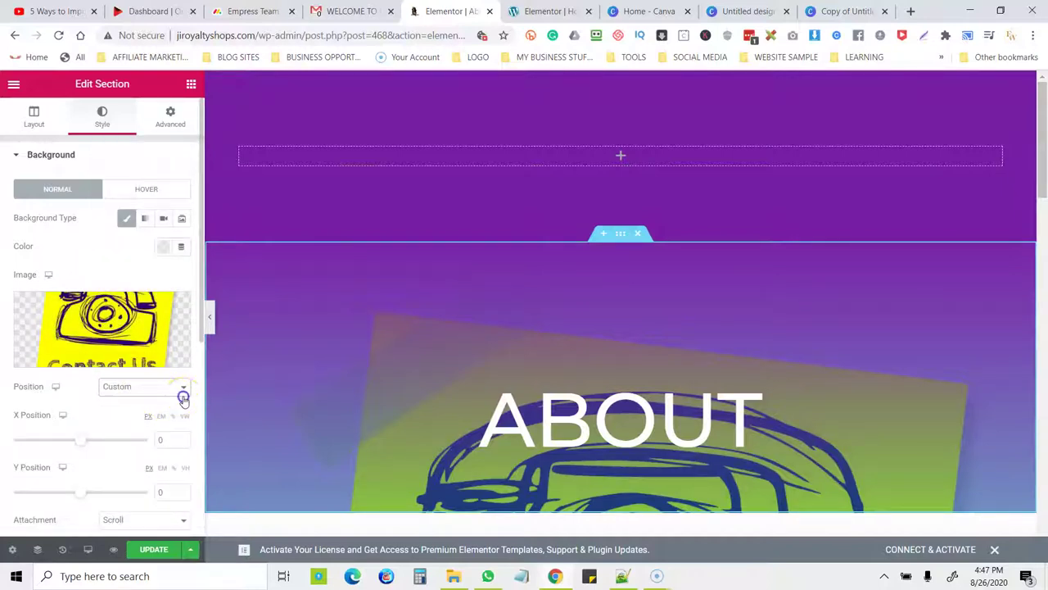
left_click(185, 401)
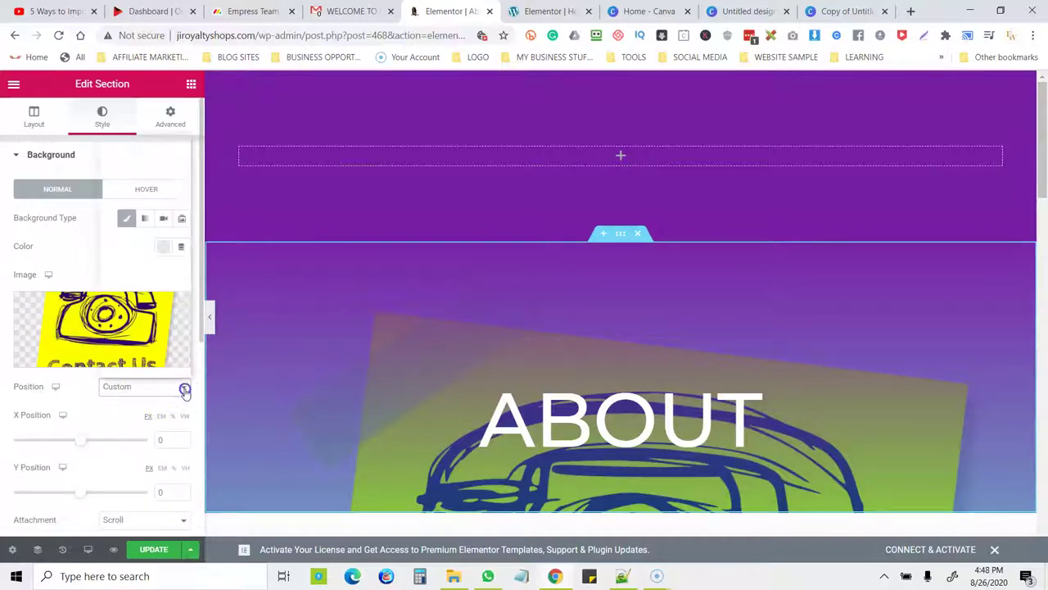
left_click(184, 399)
left_click(161, 241)
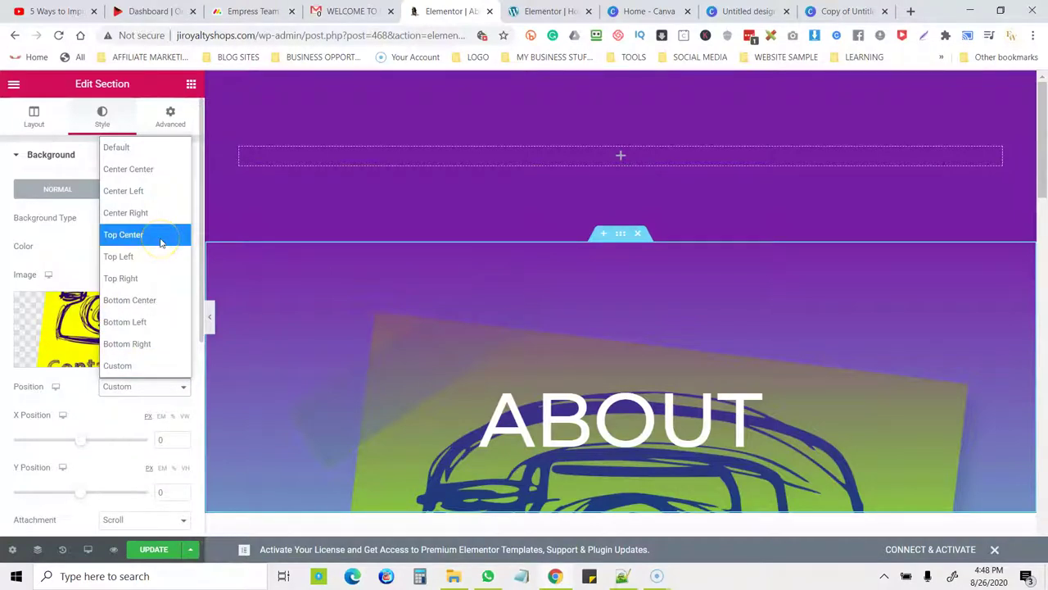
left_click(141, 169)
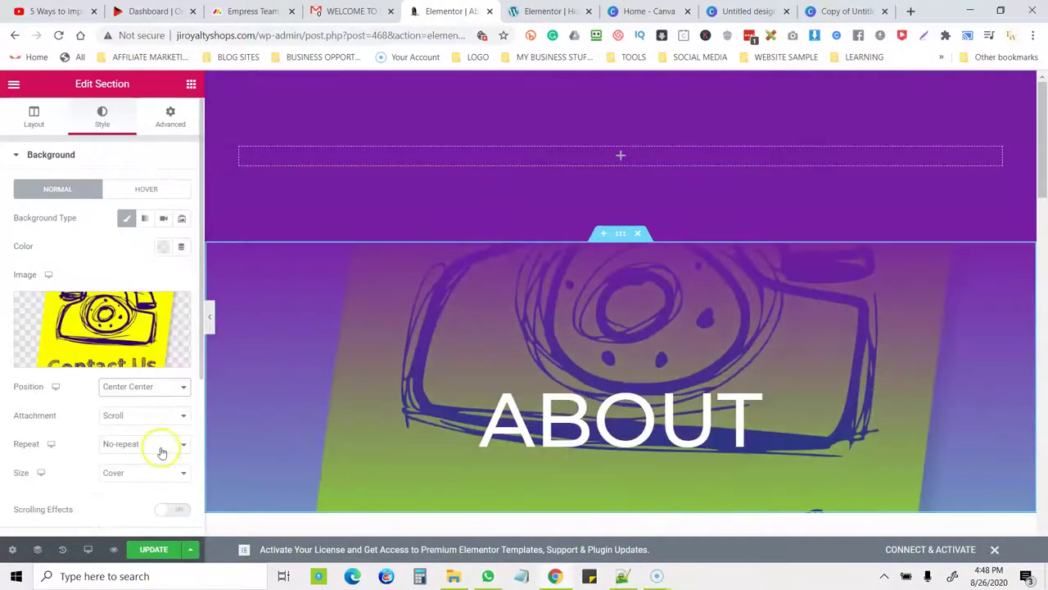
Remove the background image from the ABOUT section and update the page
left_click(173, 313)
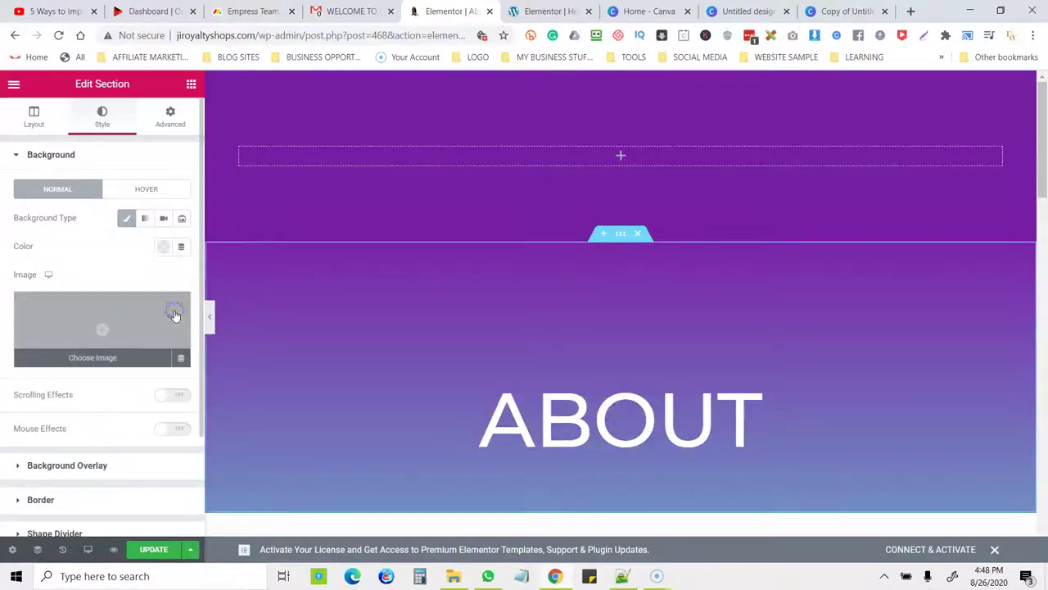
left_click(164, 550)
left_click(140, 167)
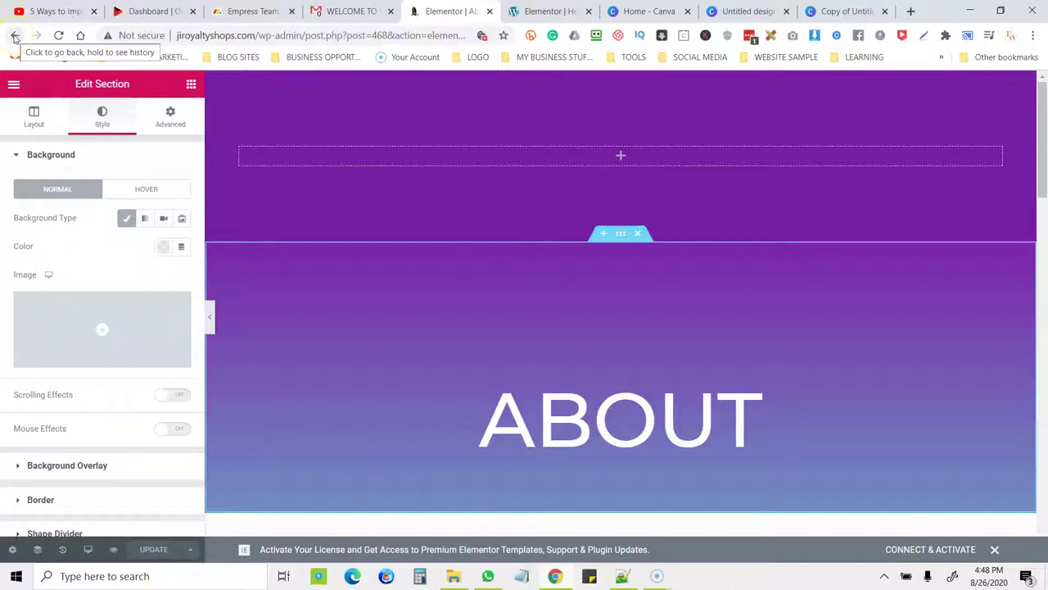
Go back to the live About page and examine its footer links
left_click(15, 38)
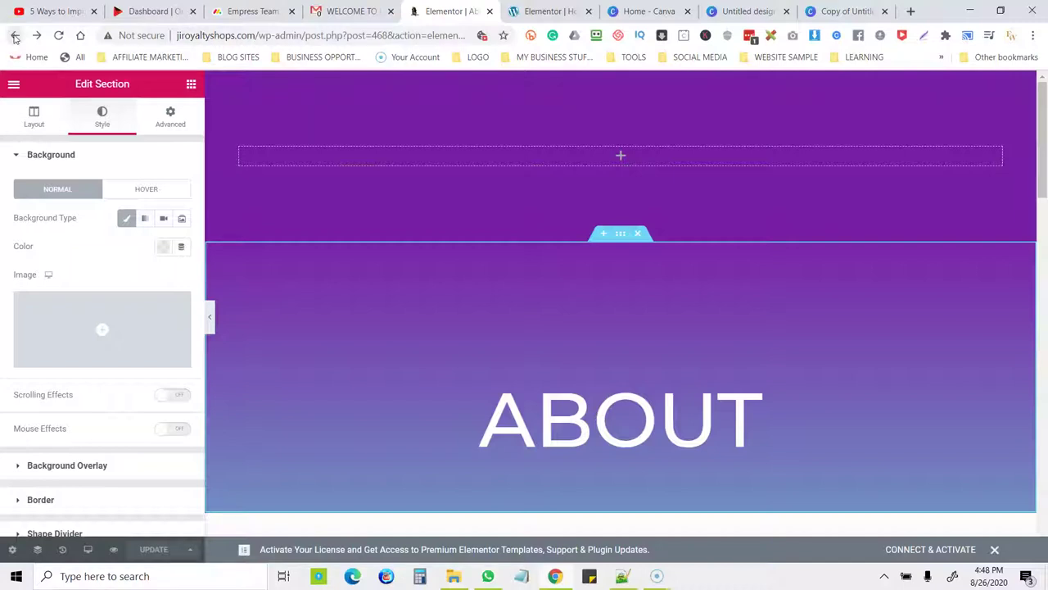
left_click(14, 36)
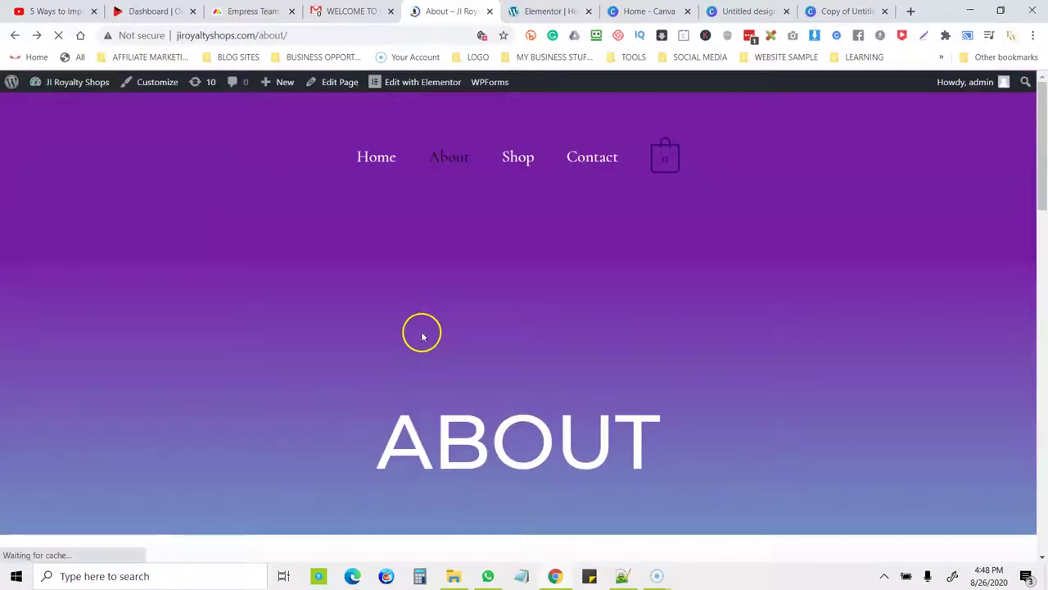
left_click_drag(1042, 185, 1044, 532)
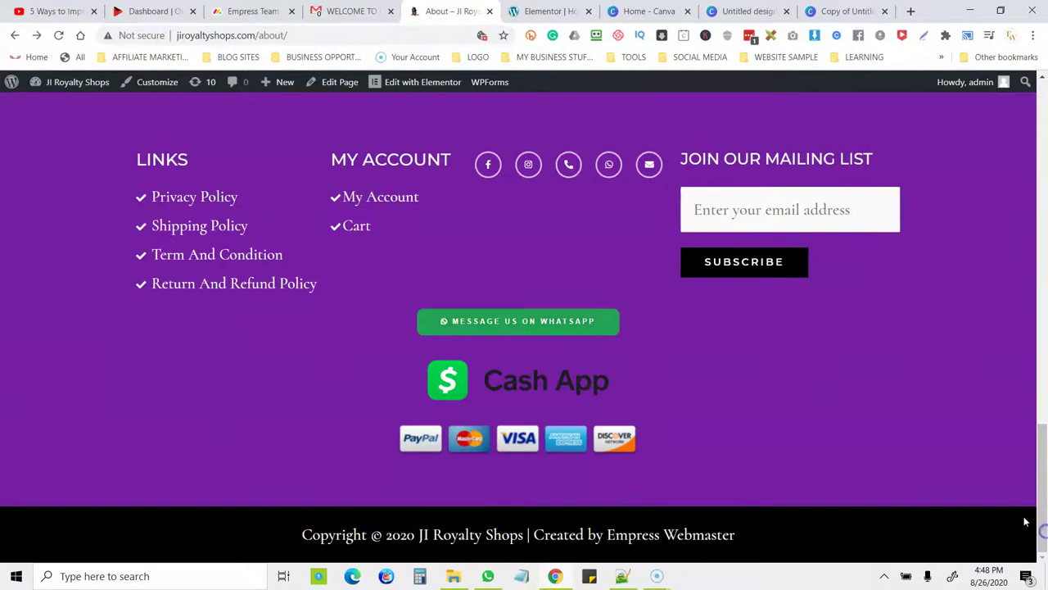
Go to the site's dashboard and open the list of all pages
mouse_move(51, 78)
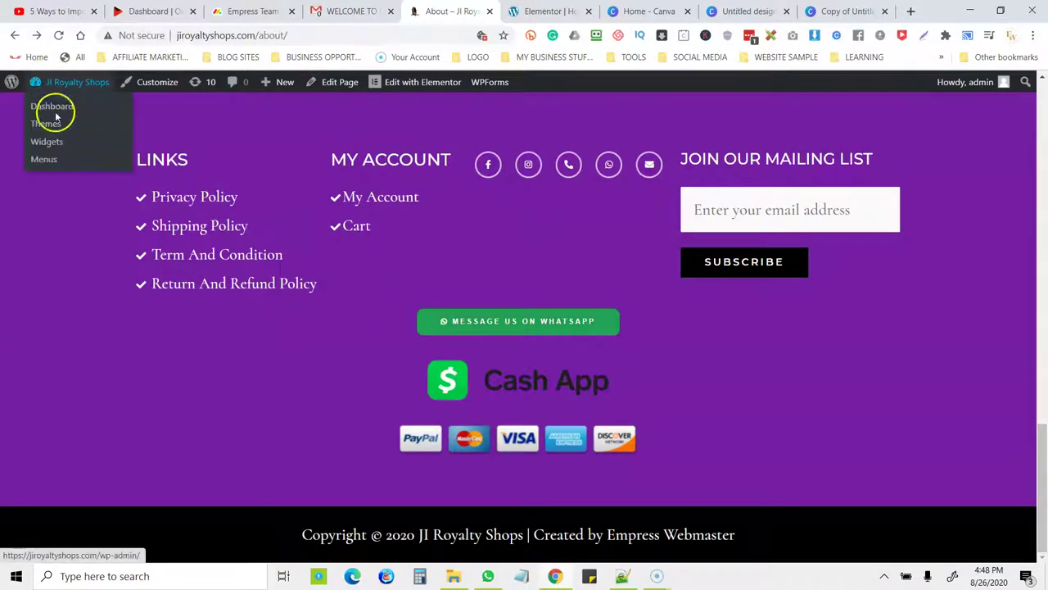
left_click(58, 107)
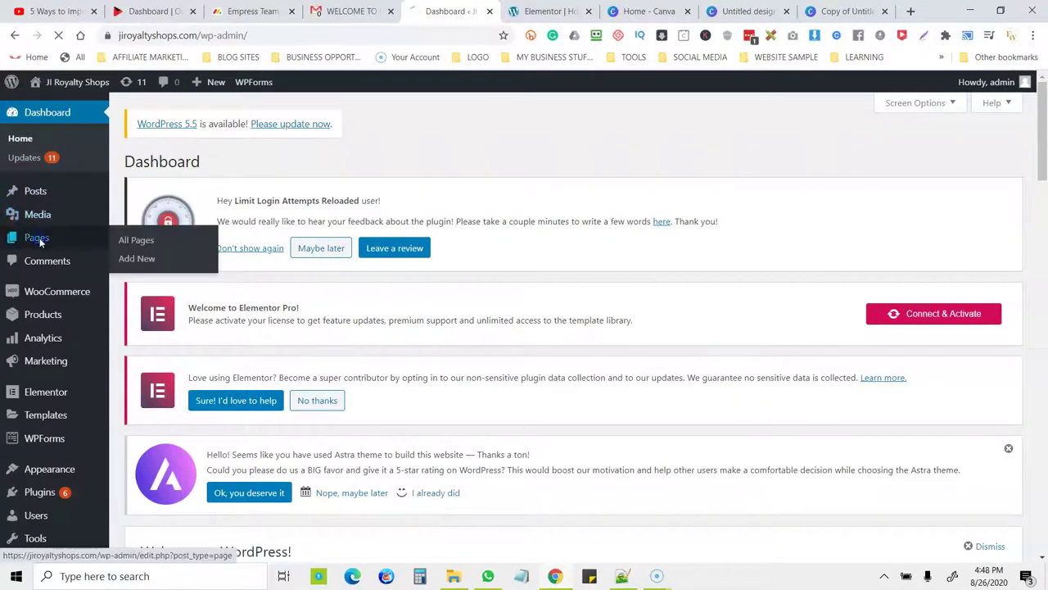
left_click(135, 242)
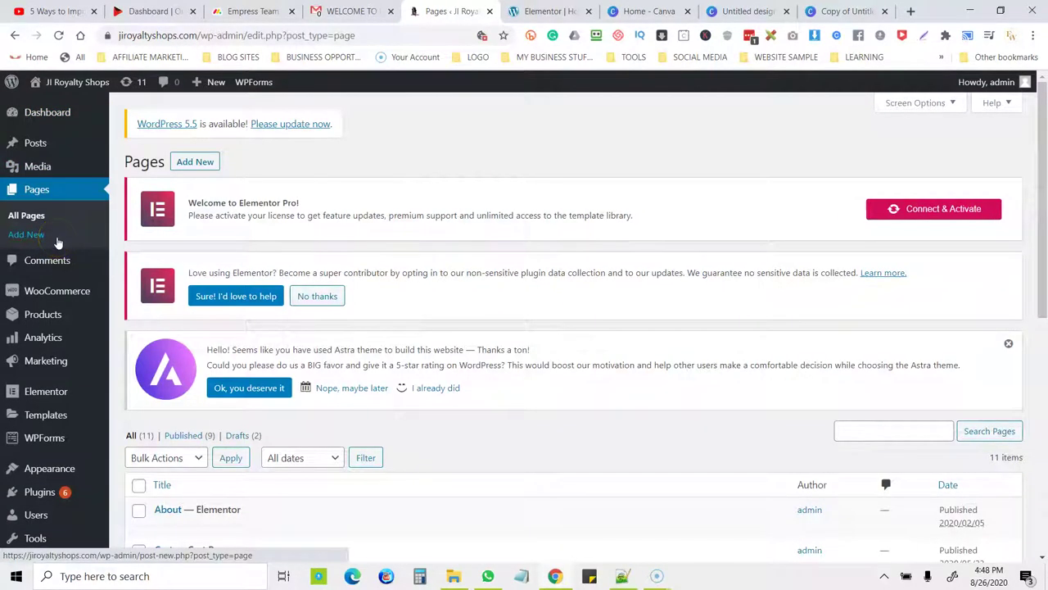
left_click(57, 204)
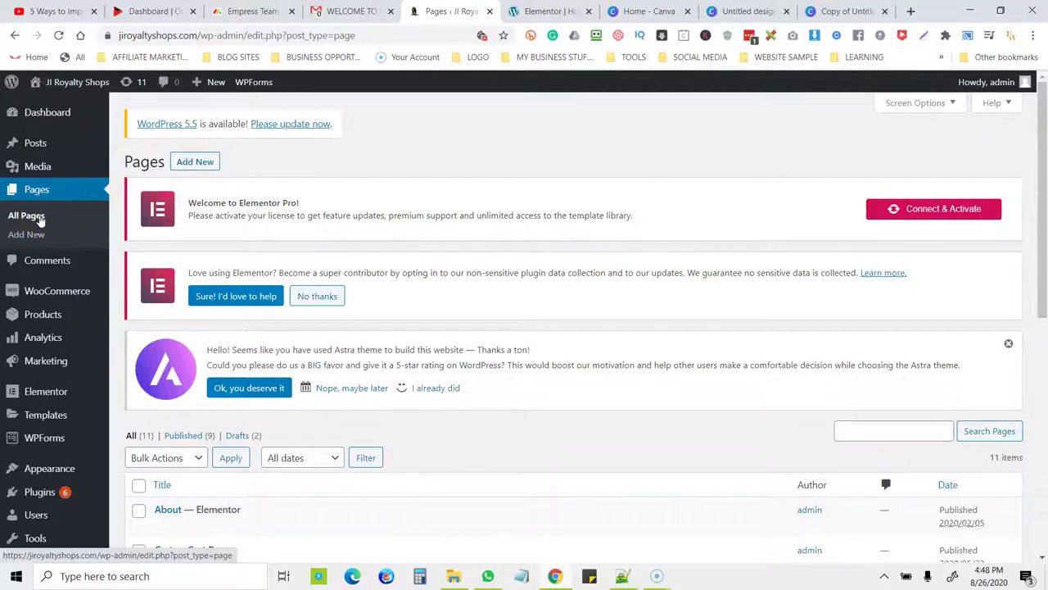
left_click(40, 220)
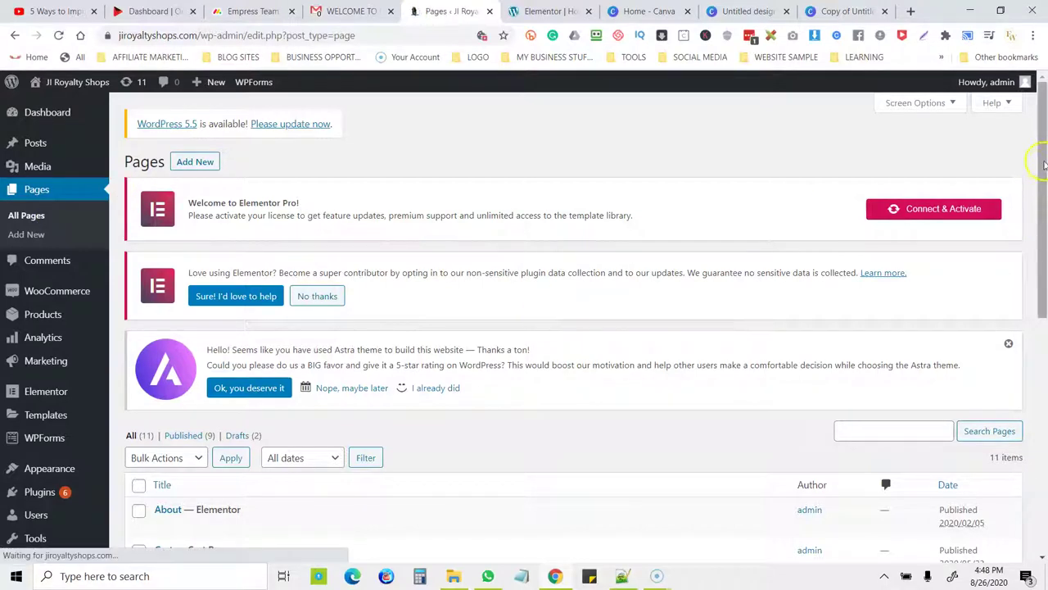
Open the draft Privacy Policy page for editing and dismiss the block editor's welcome guide
left_click_drag(1041, 166, 1044, 384)
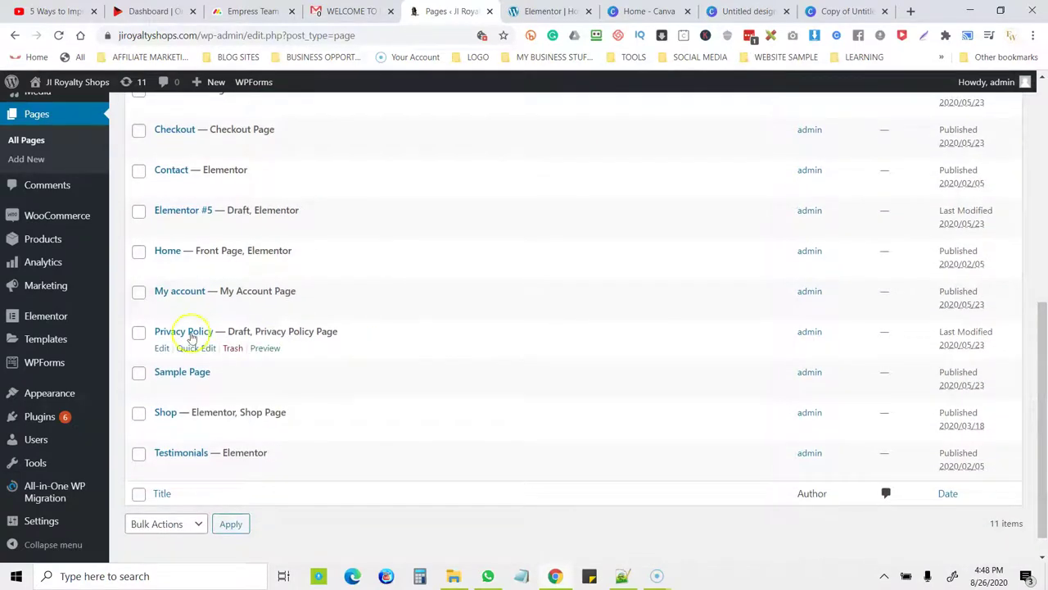
left_click(162, 348)
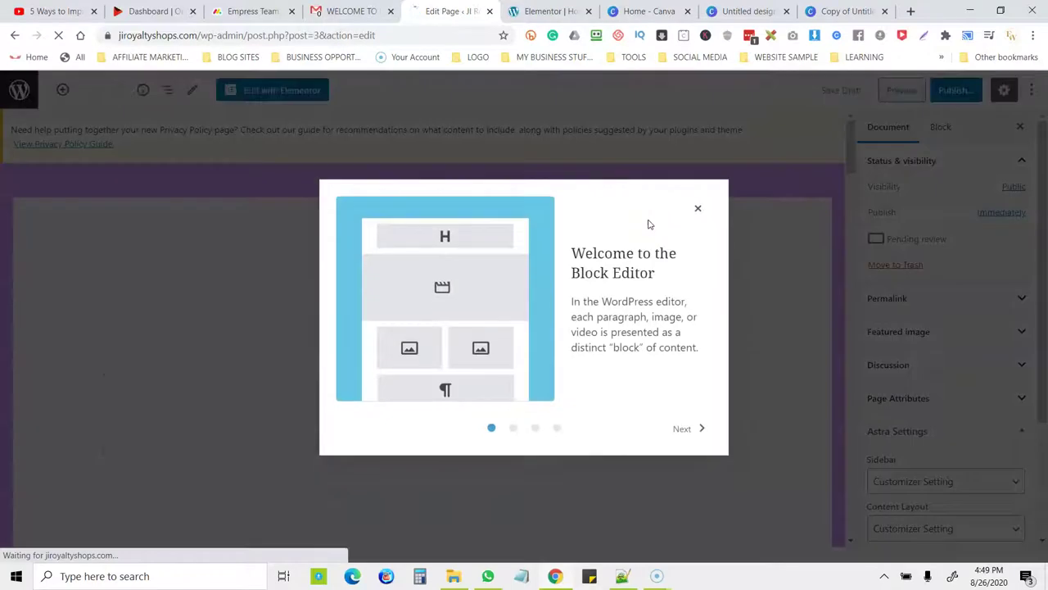
left_click(696, 209)
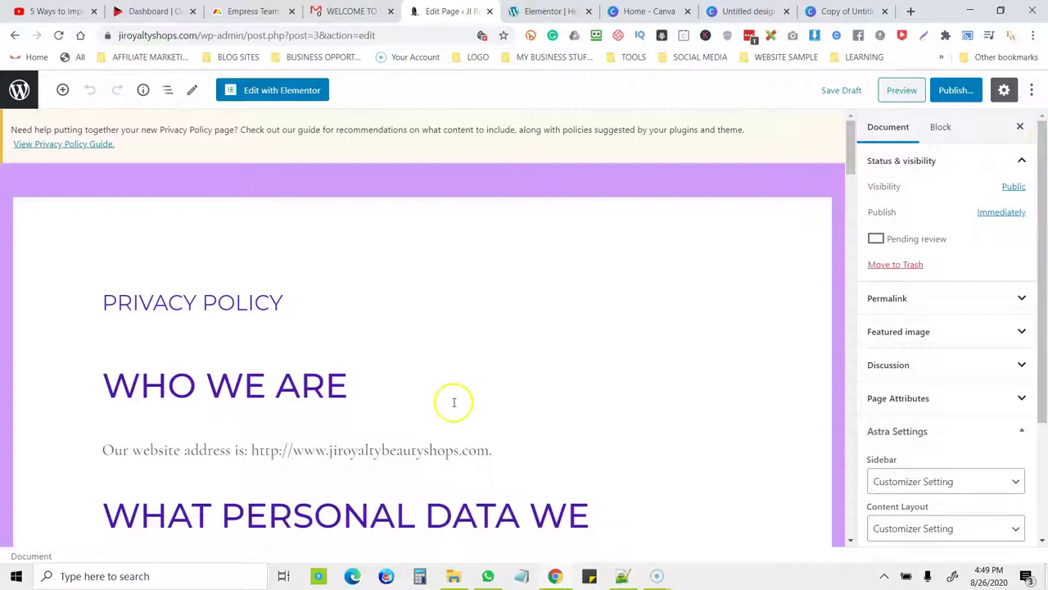
left_click(421, 453)
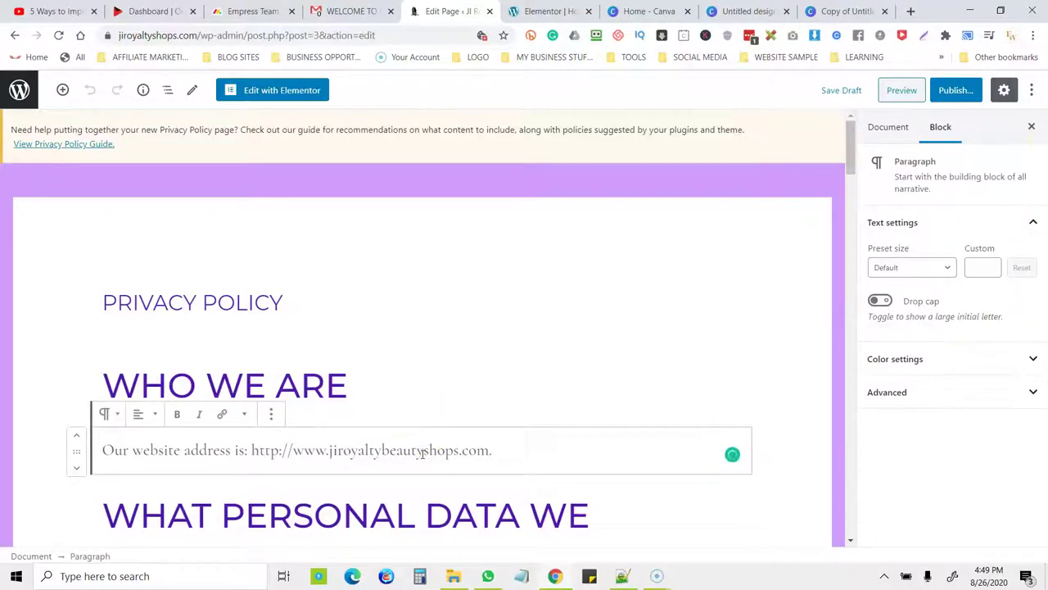
key("BackSpace")
key("BackSpace")
key("BackSpace")
key("BackSpace")
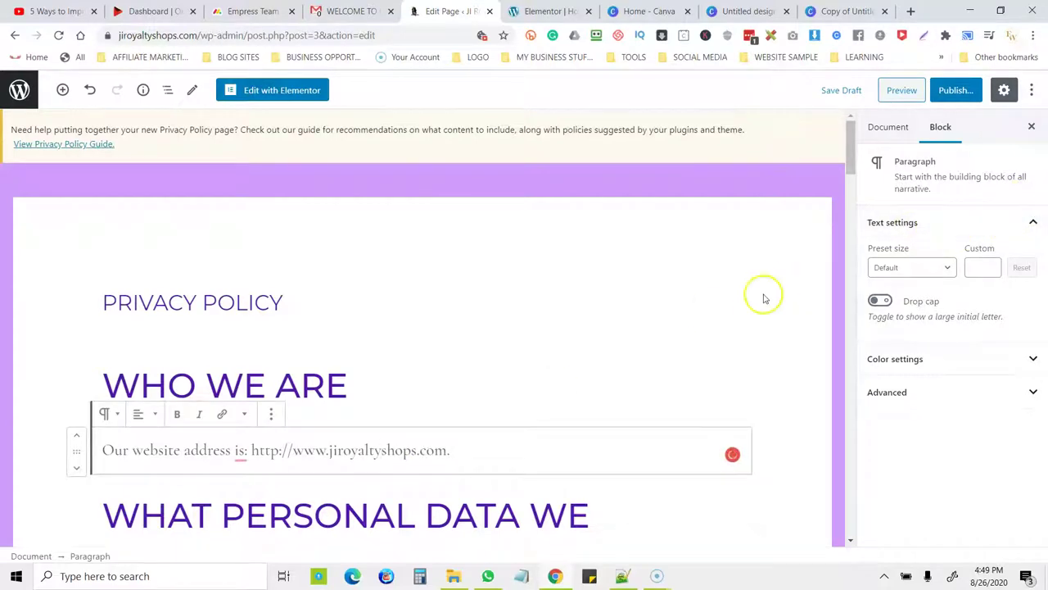
mouse_move(236, 452)
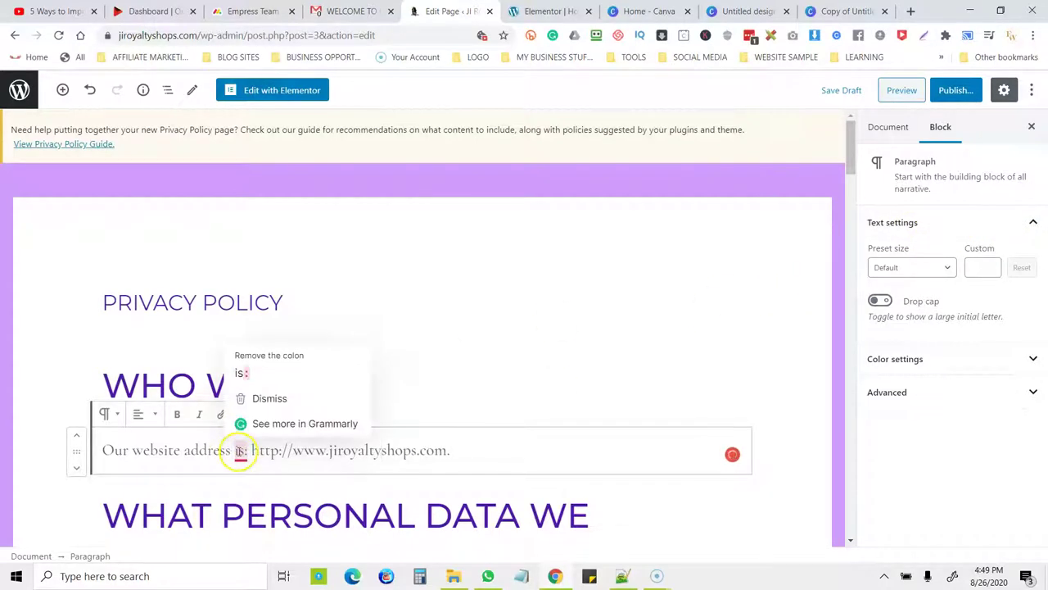
left_click(241, 373)
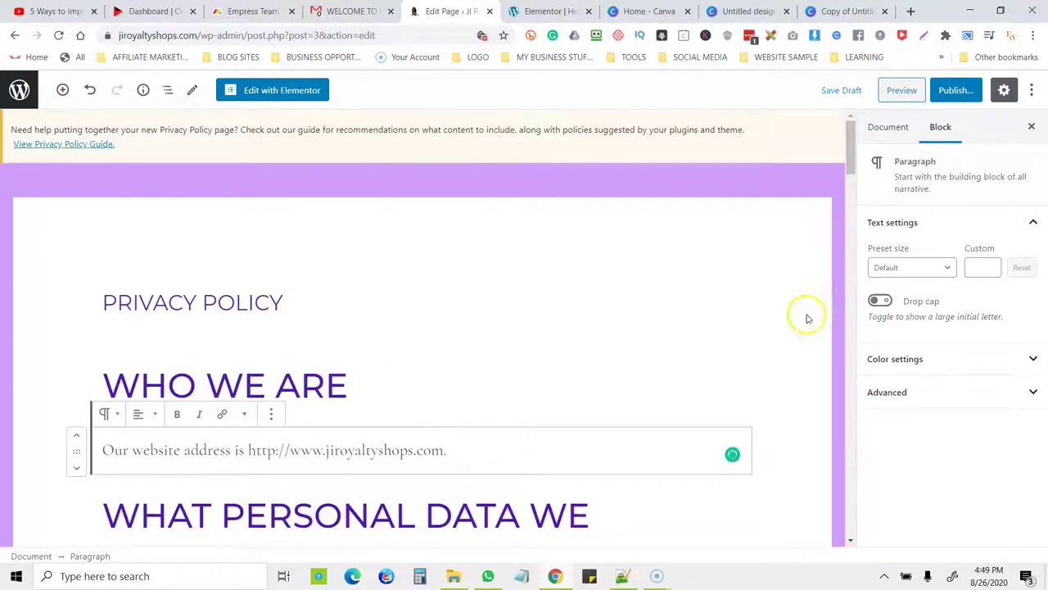
Publish the Privacy Policy page and copy its page link
left_click_drag(851, 163, 917, 204)
left_click(958, 90)
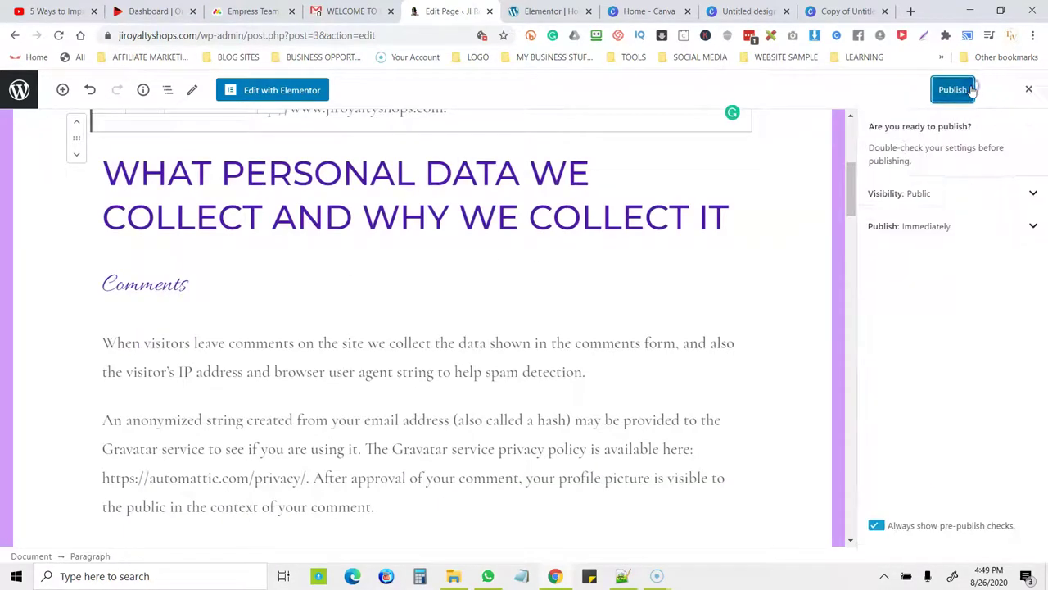
left_click(970, 91)
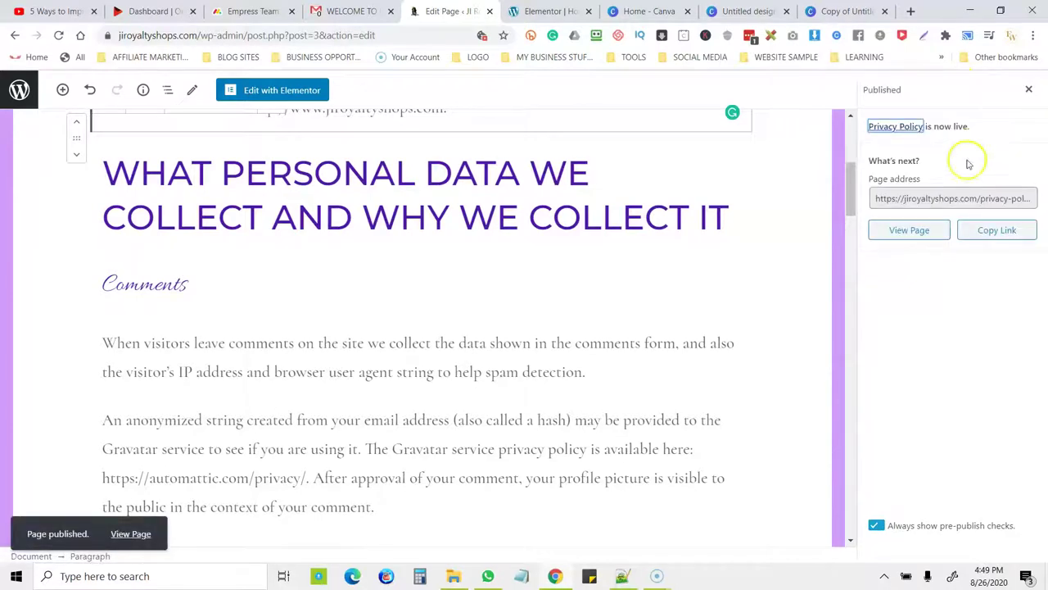
left_click(1007, 233)
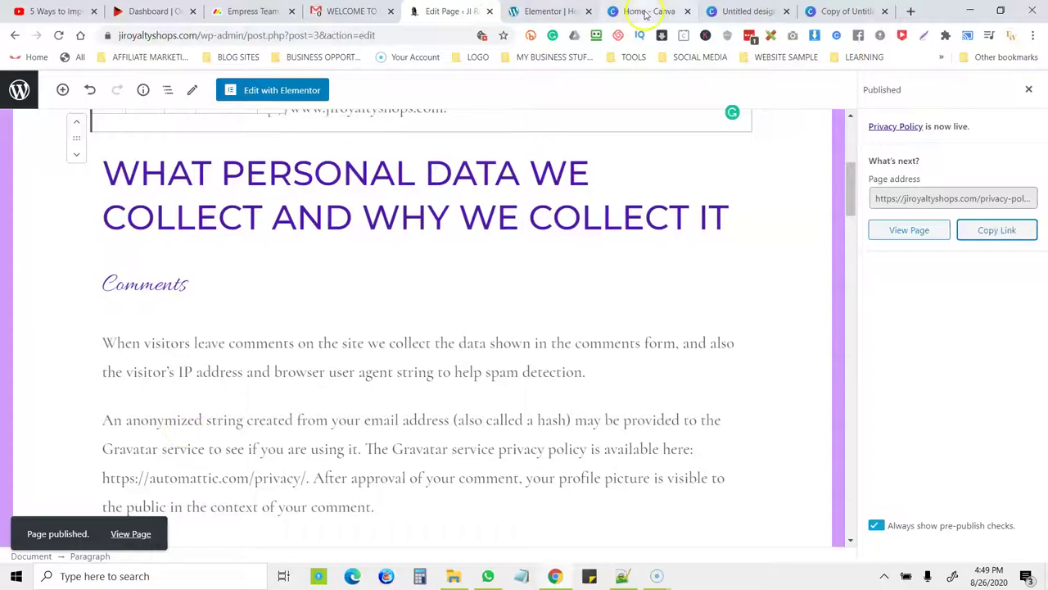
Open the jiroyaltyshops.com home page in a new browser tab
left_click(915, 10)
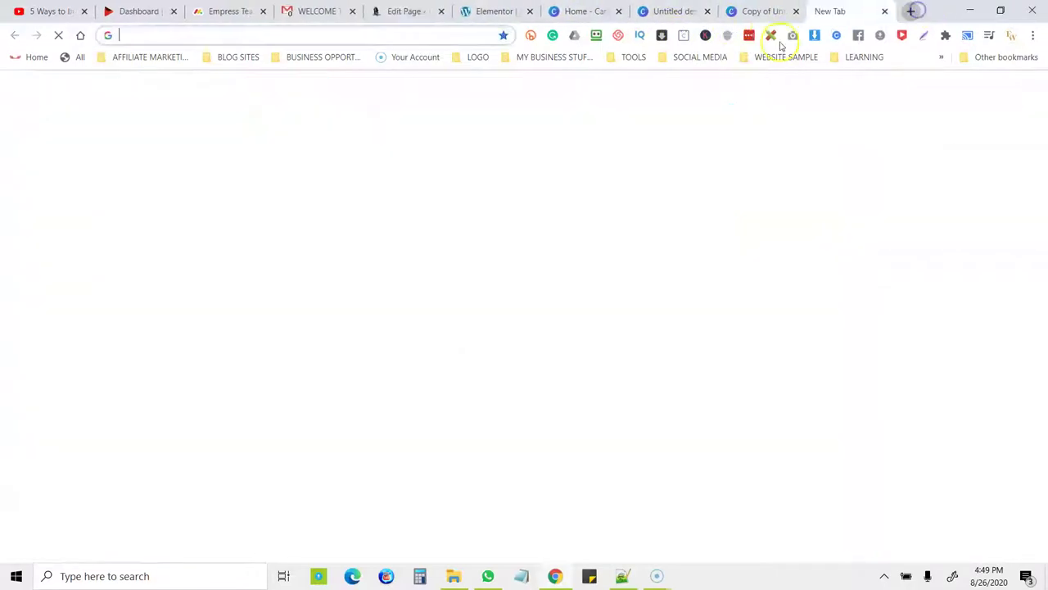
left_click(481, 34)
type("ji")
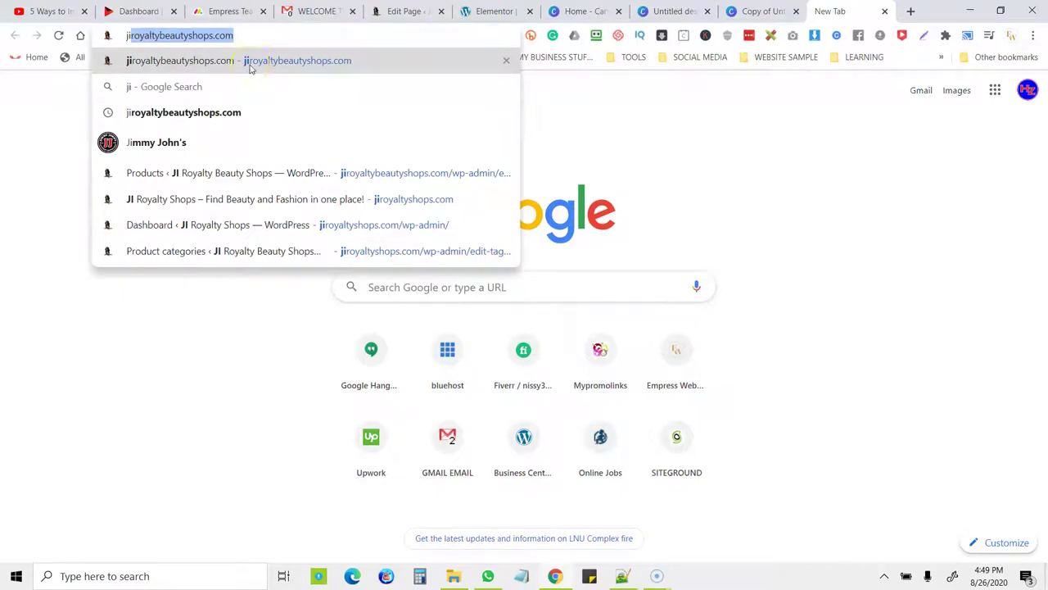
left_click(226, 202)
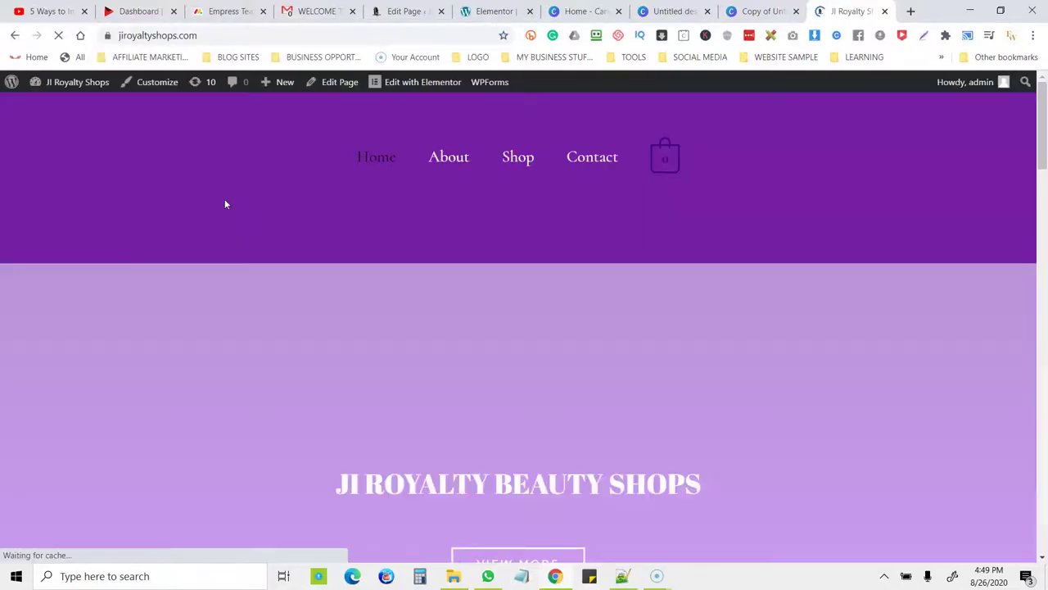
Open the site footer in Elementor, link the Privacy Policy item under LINKS to the copied page address, and update the footer
left_click(329, 129)
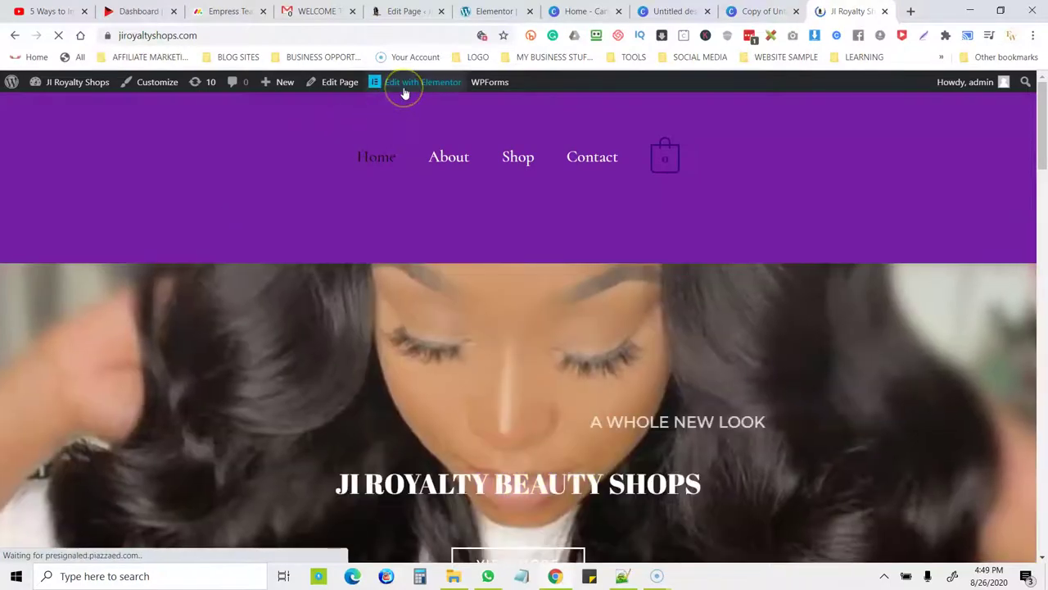
left_click(402, 110)
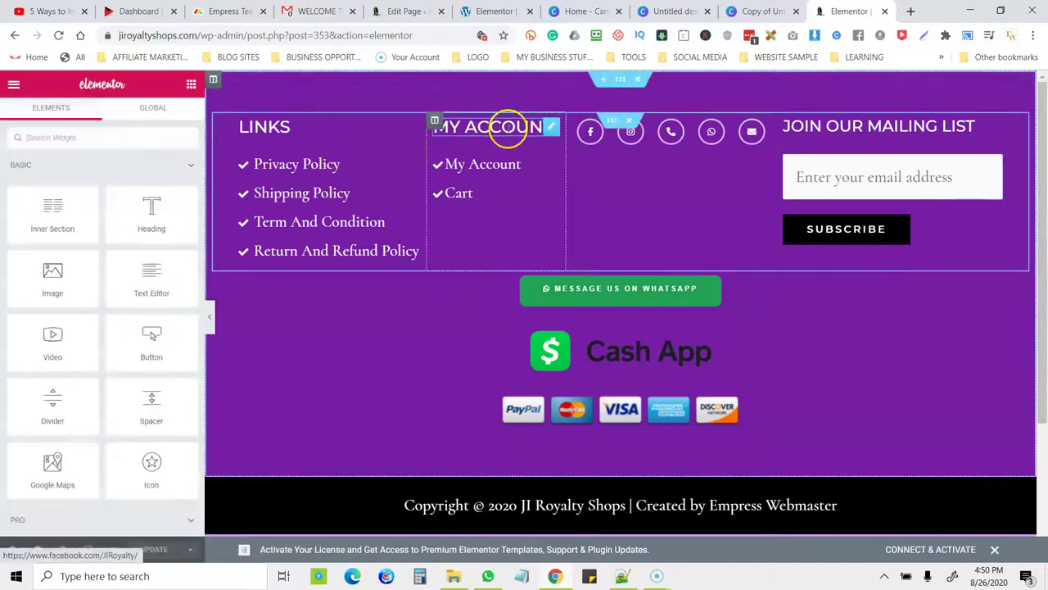
left_click(408, 157)
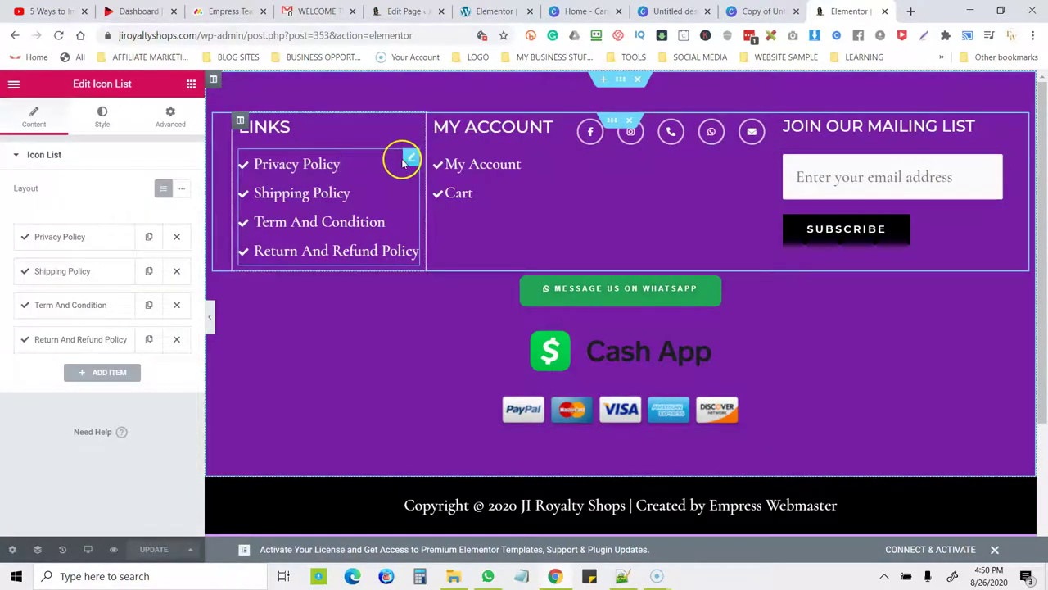
left_click(47, 232)
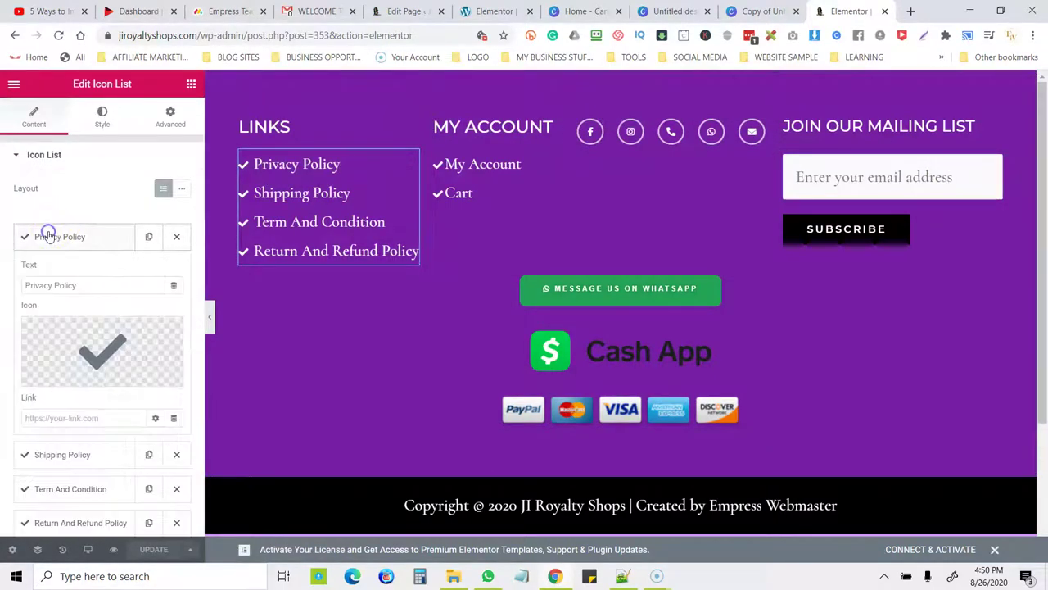
right_click(43, 417)
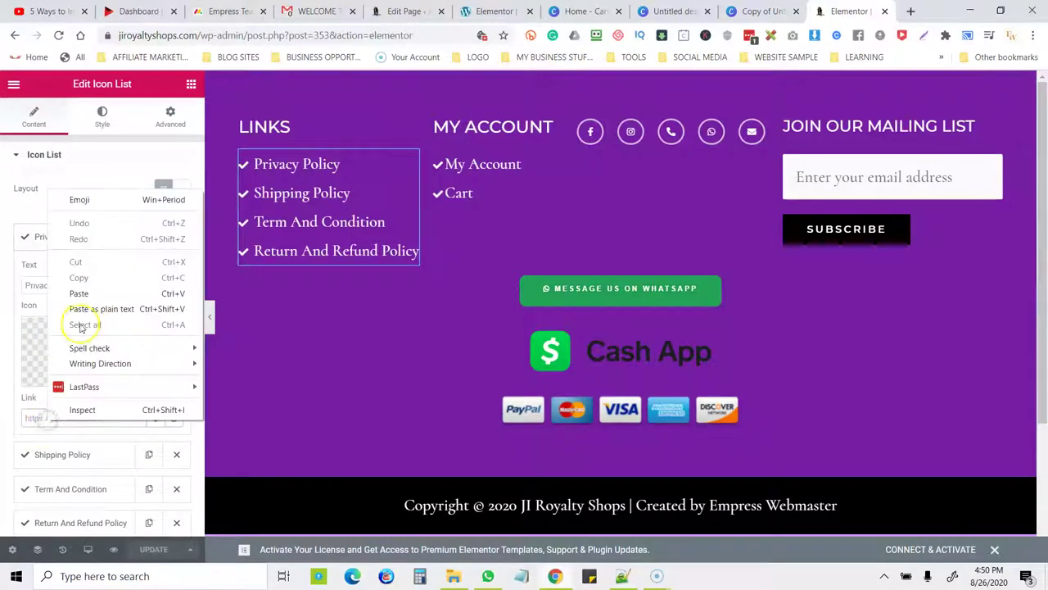
left_click(79, 293)
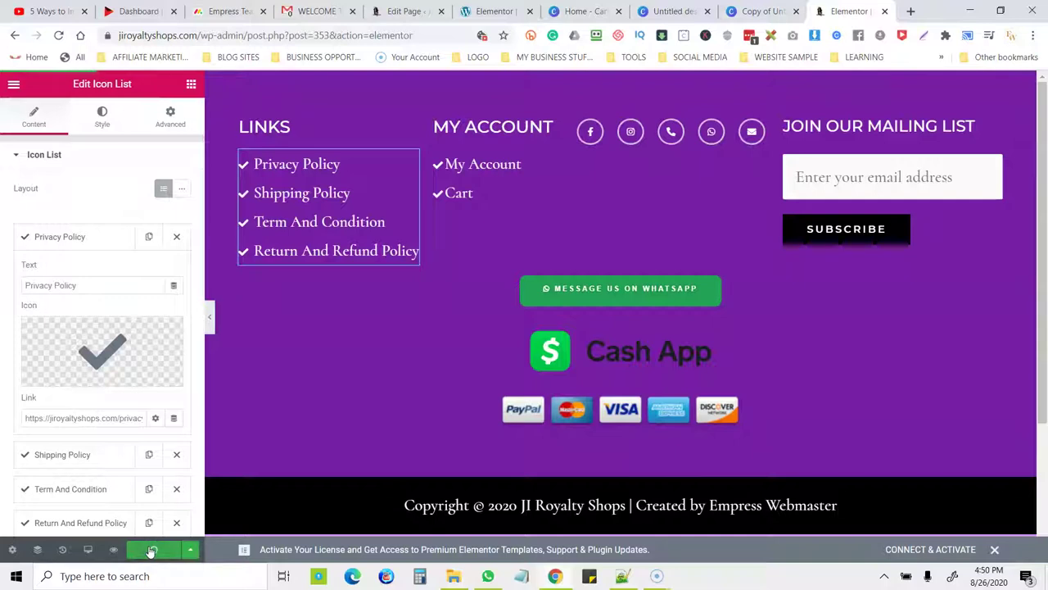
left_click(150, 551)
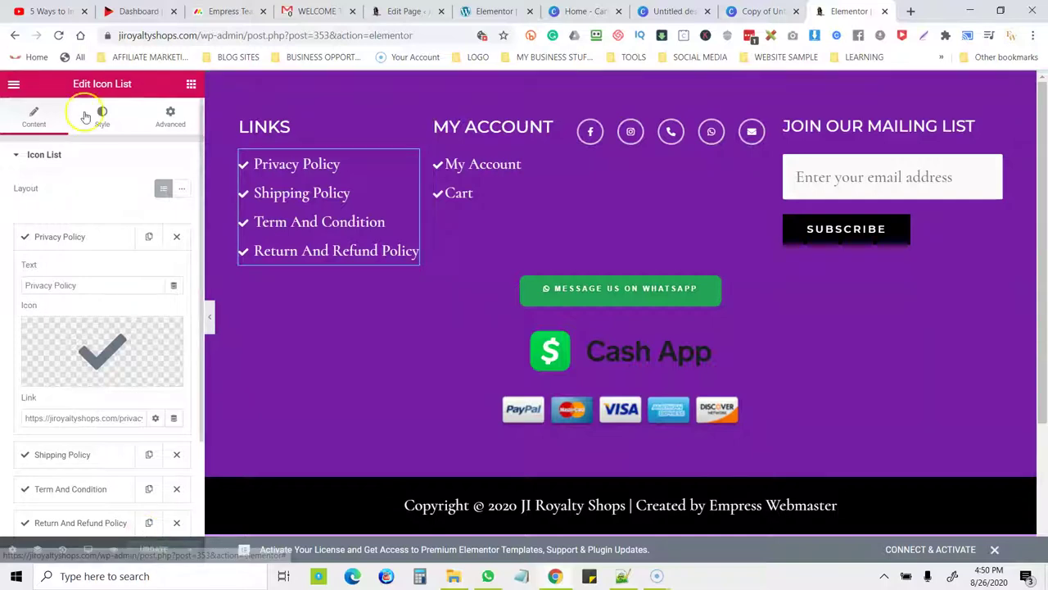
Return to the home page and test the Privacy Policy link in the footer, looking over the page it opens
left_click(13, 32)
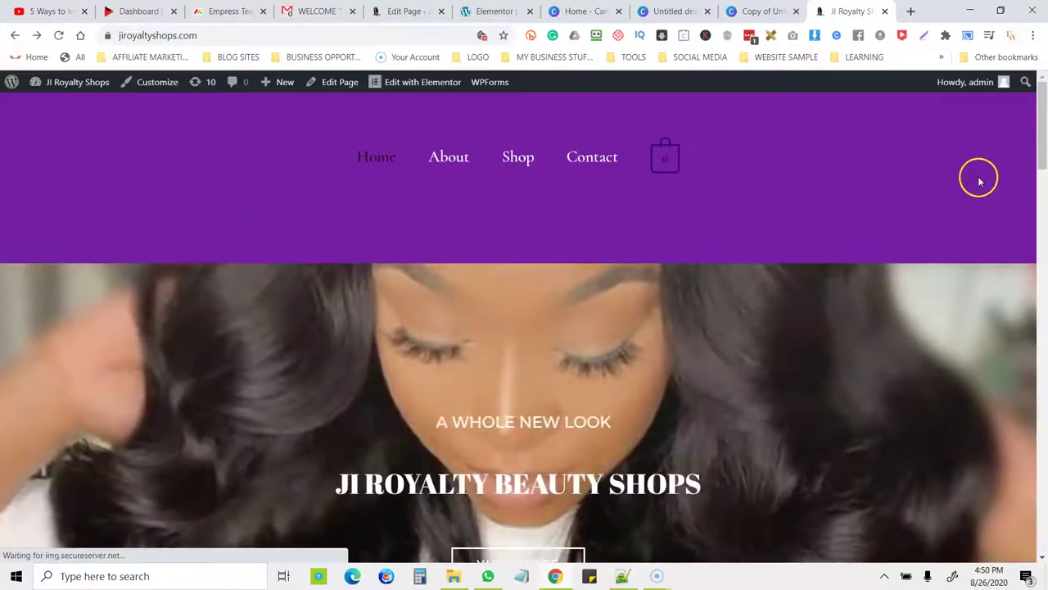
left_click(1044, 536)
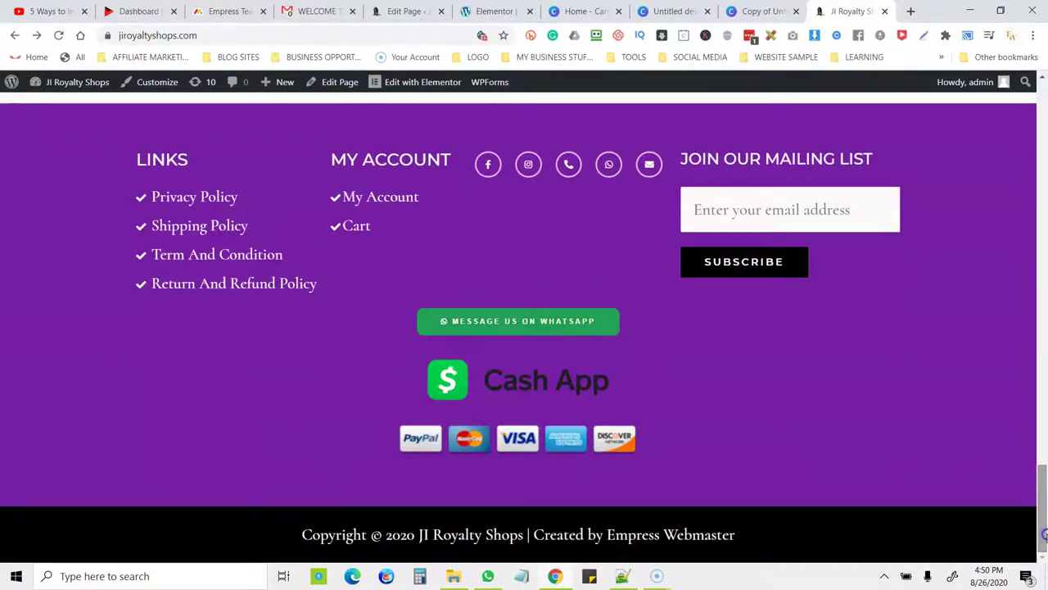
left_click(209, 197)
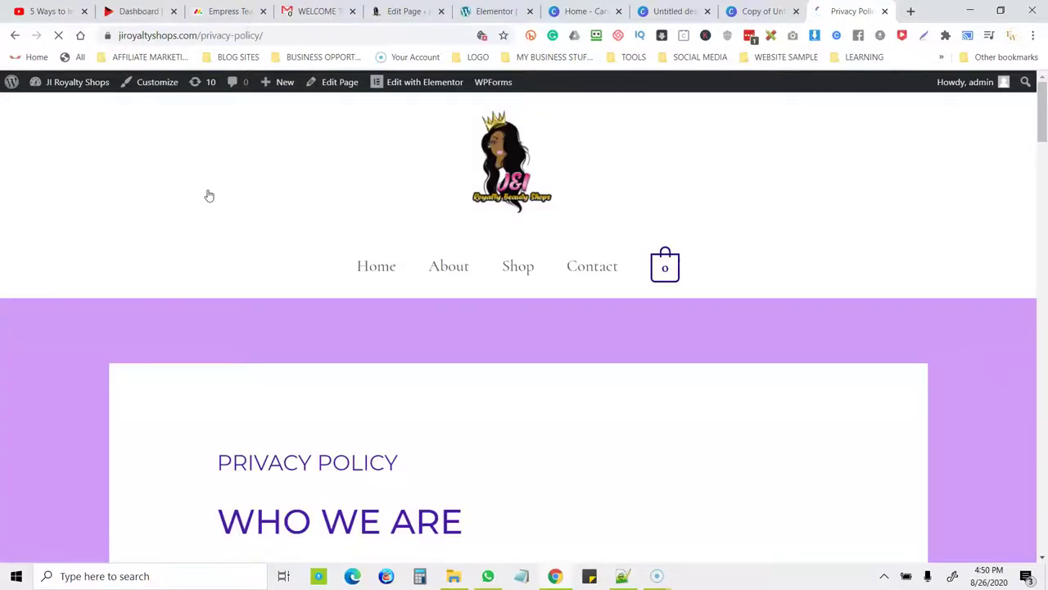
left_click_drag(1041, 238, 1042, 118)
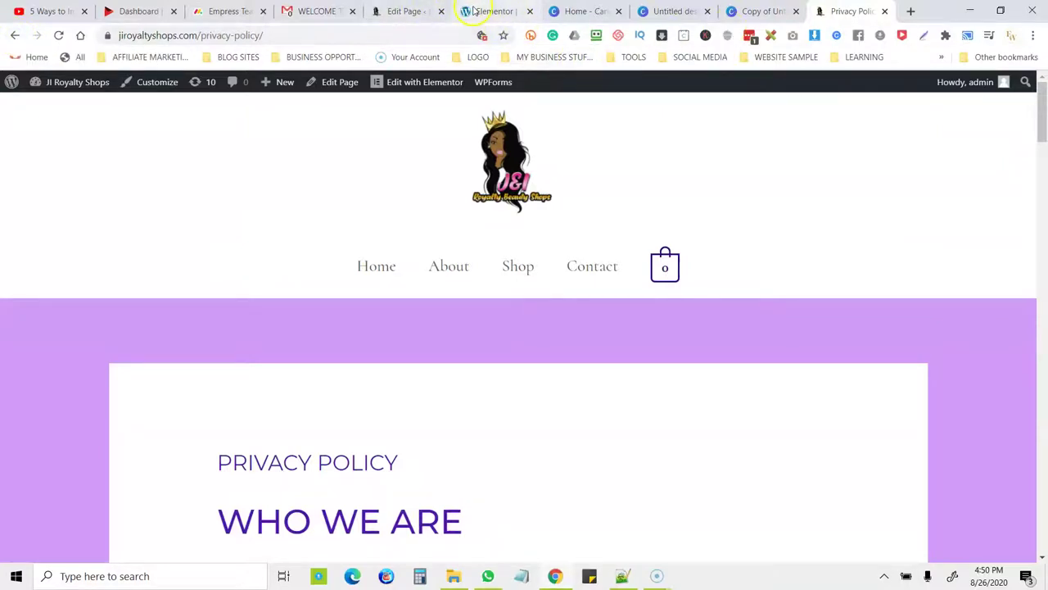
Move the live Privacy Policy tab beside the page editor's tab, close the publish summary, and update the Privacy Policy page
left_click_drag(843, 11, 512, 8)
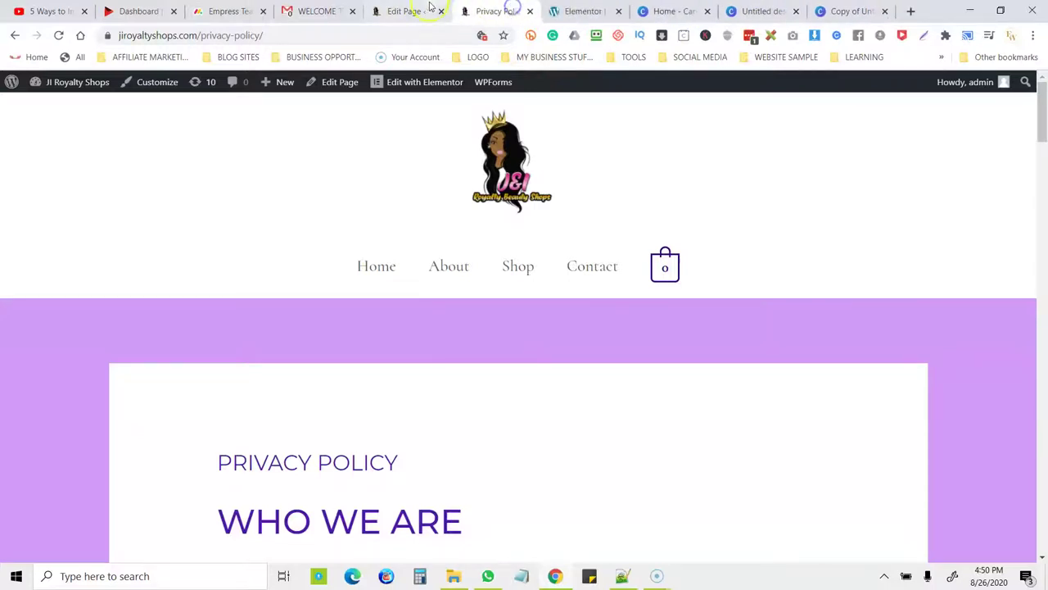
left_click(426, 10)
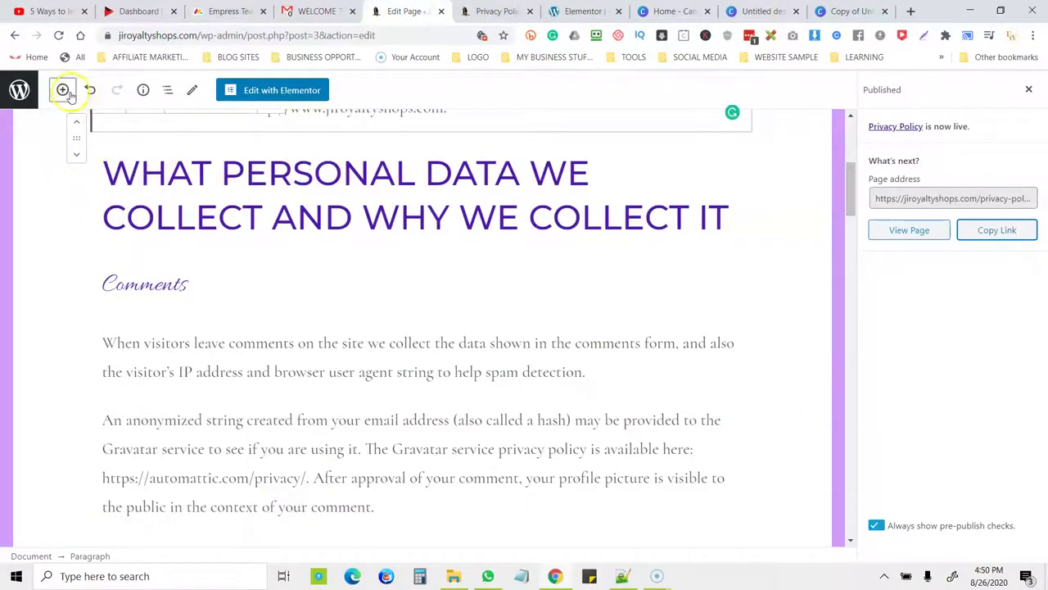
left_click(1028, 90)
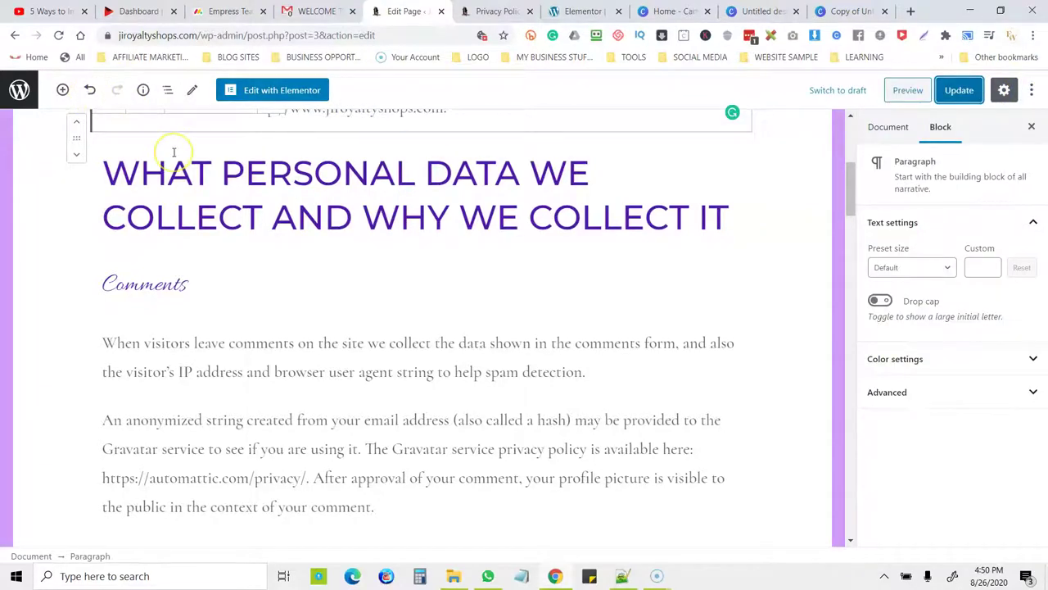
left_click(959, 90)
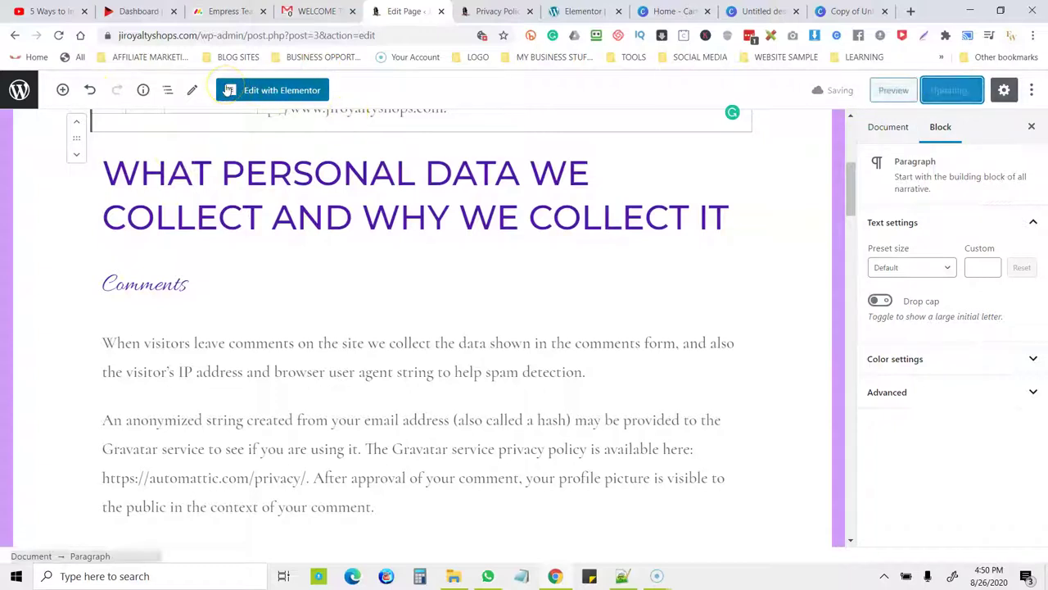
Return to the Pages list and check the live Privacy Policy page's footer for the remaining policy links
left_click(14, 33)
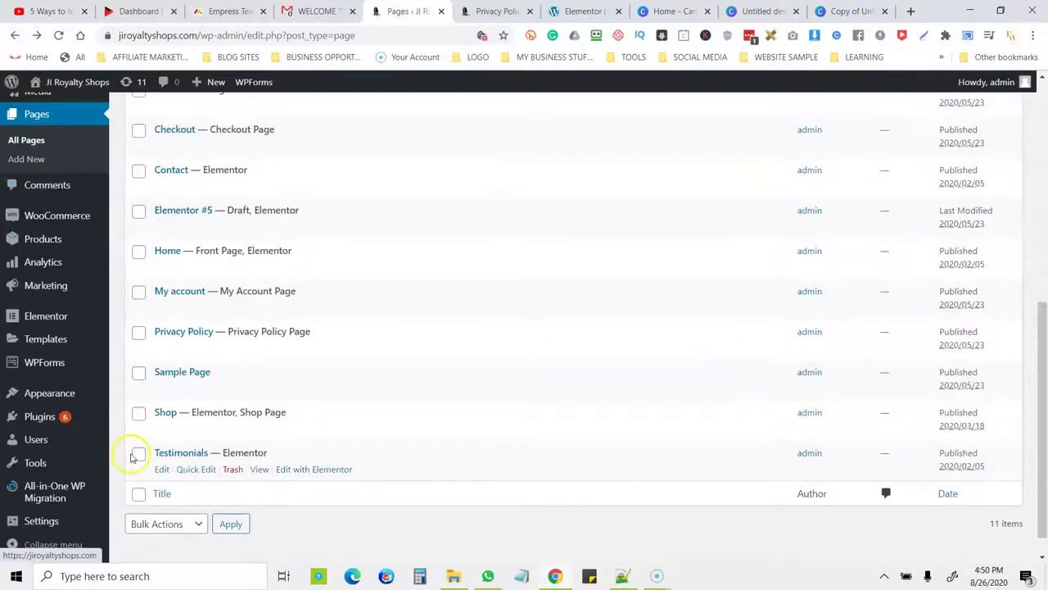
left_click_drag(1044, 377, 1039, 169)
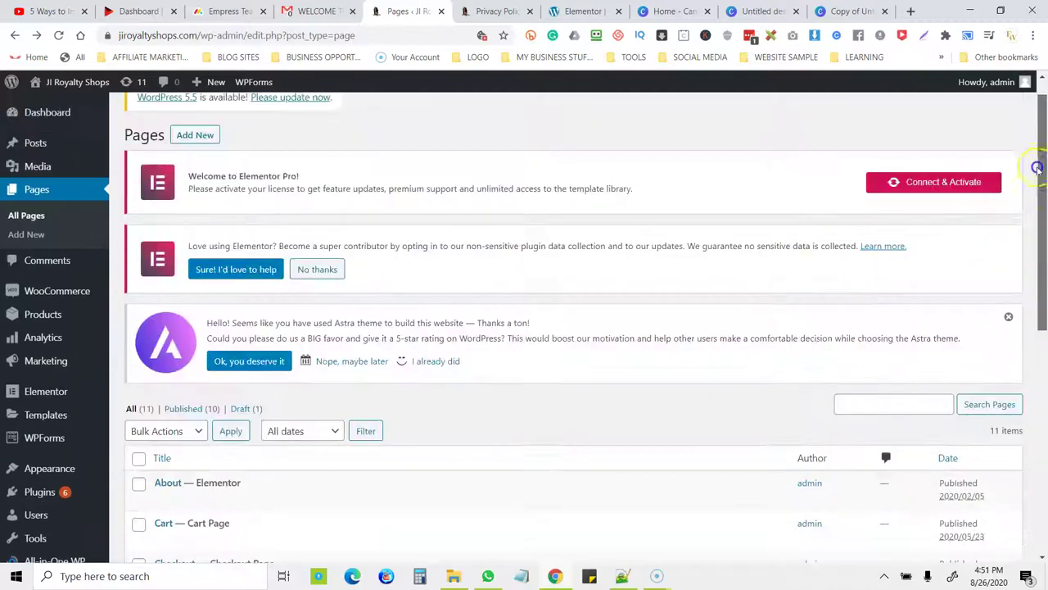
left_click(495, 11)
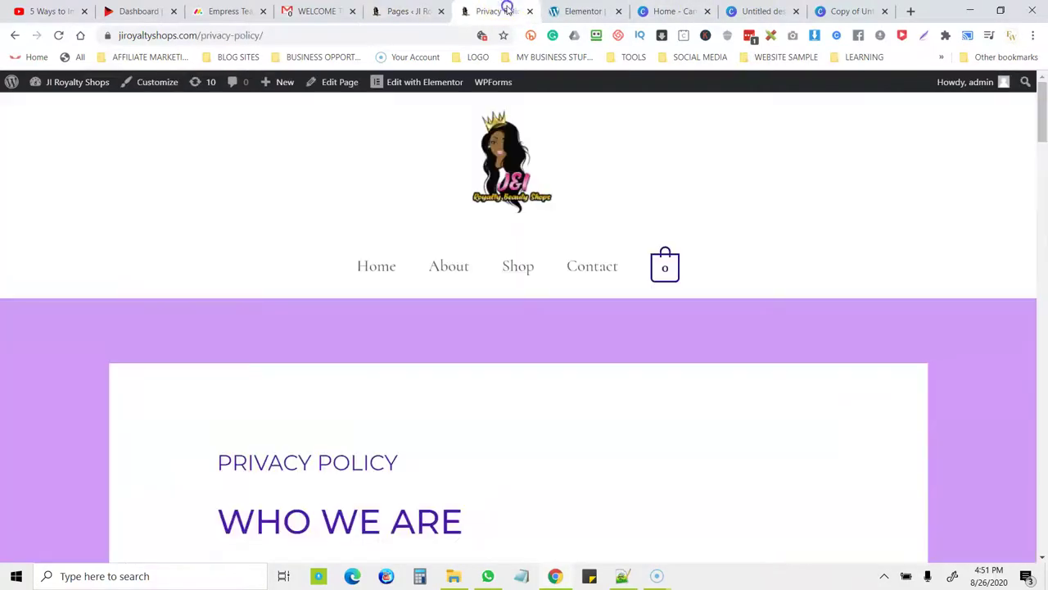
left_click_drag(1044, 142, 1041, 506)
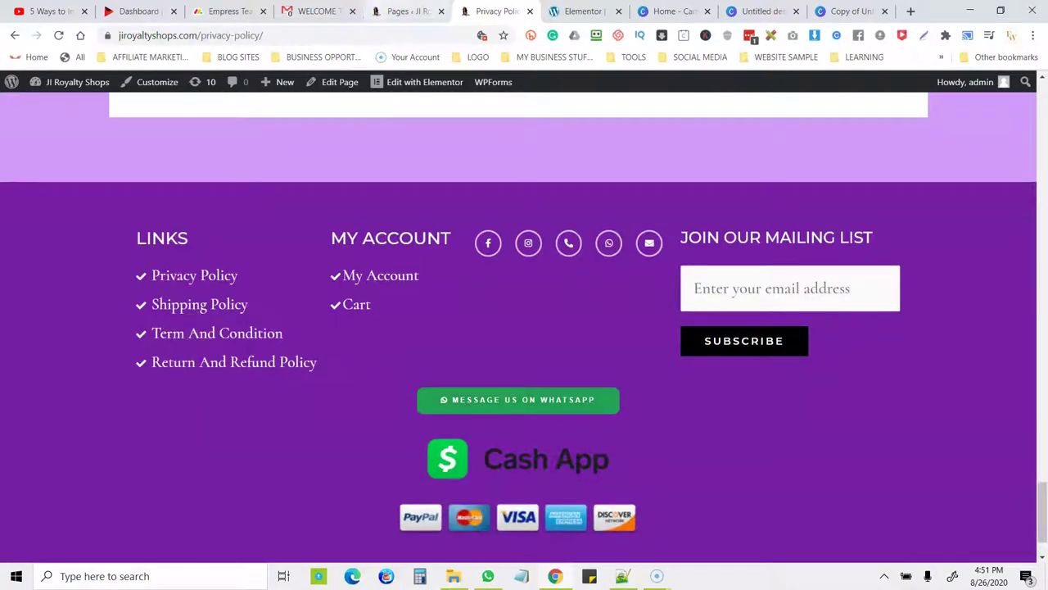
left_click(401, 11)
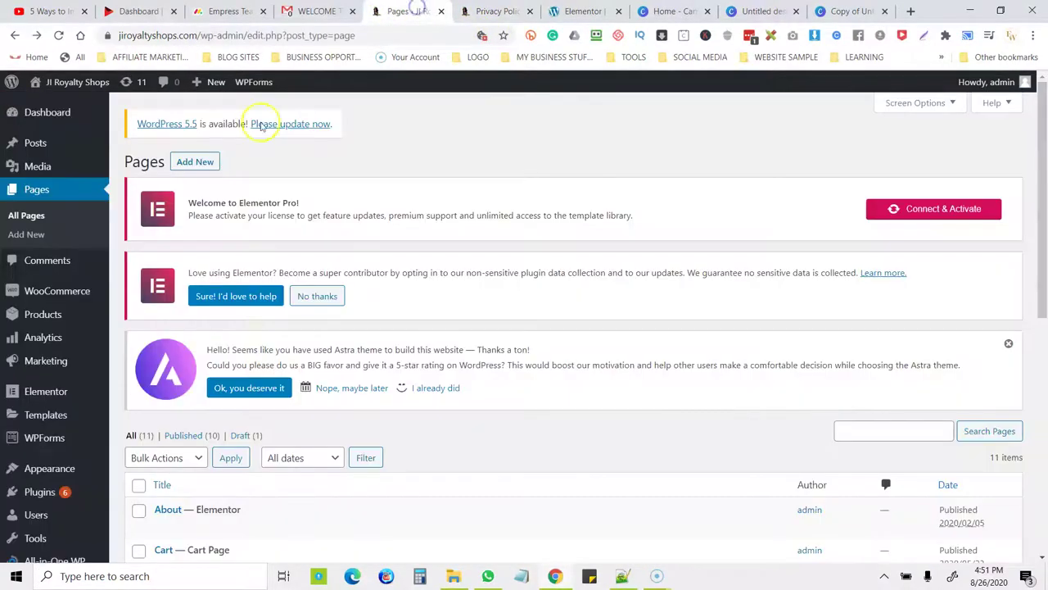
Add a new page titled "Shipping Policy", copying the title text from the footer links on the live site
left_click(187, 161)
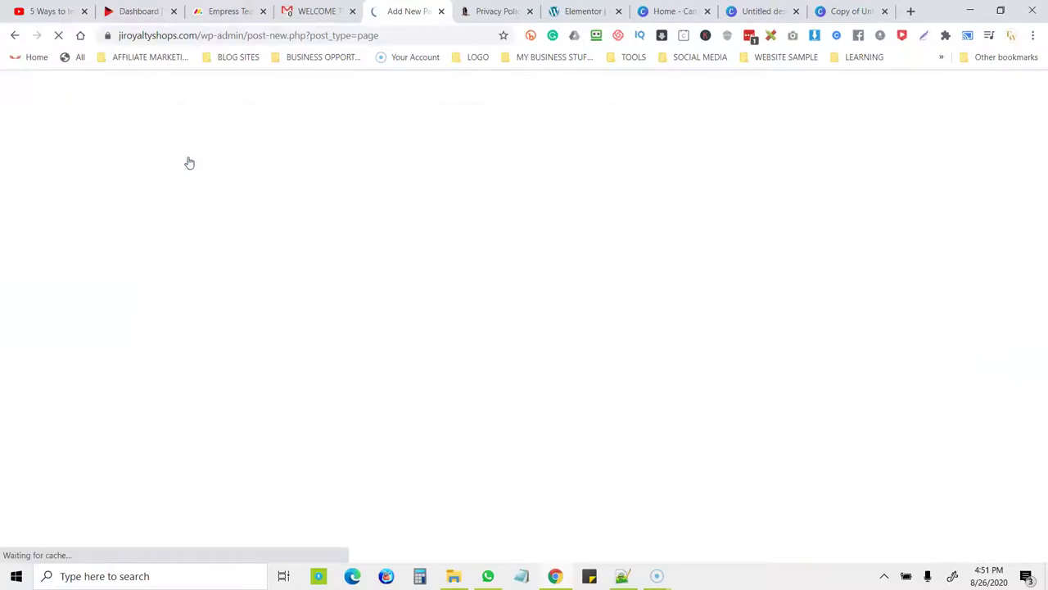
left_click(174, 247)
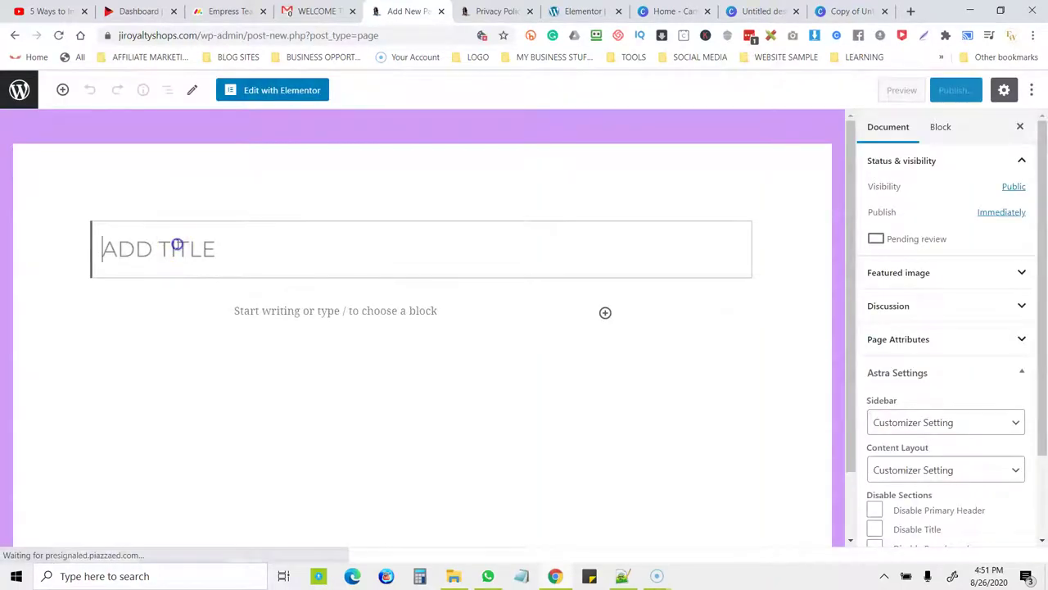
left_click(504, 11)
left_click_drag(257, 308, 157, 294)
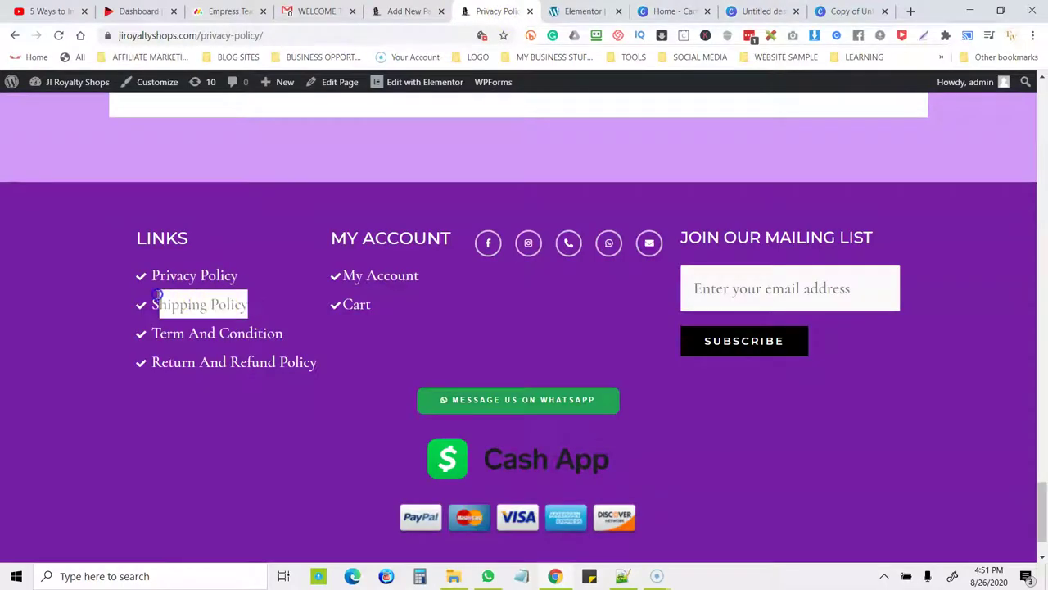
right_click(159, 296)
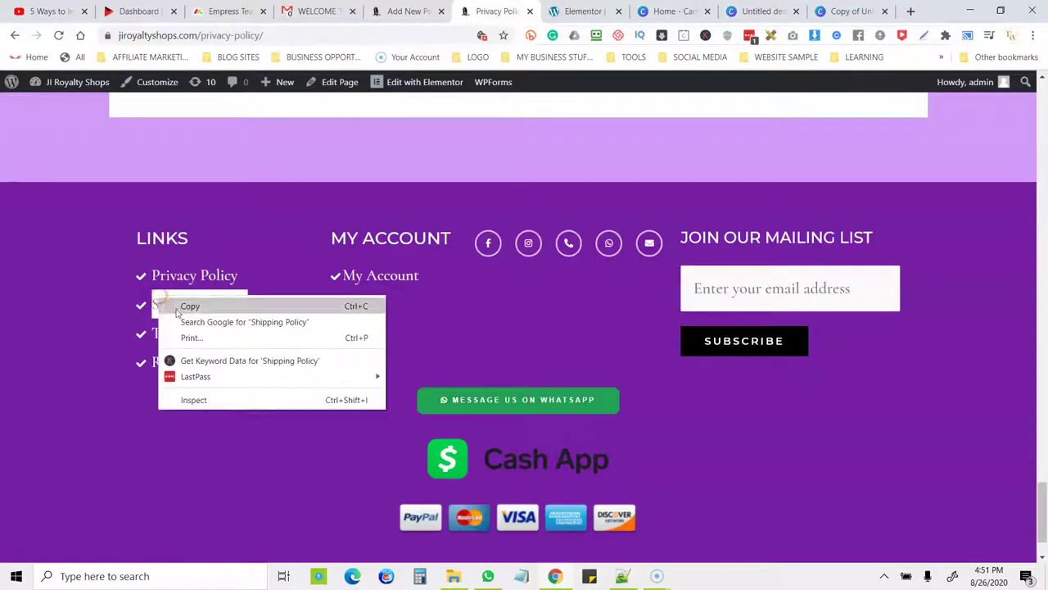
left_click(185, 308)
left_click(410, 11)
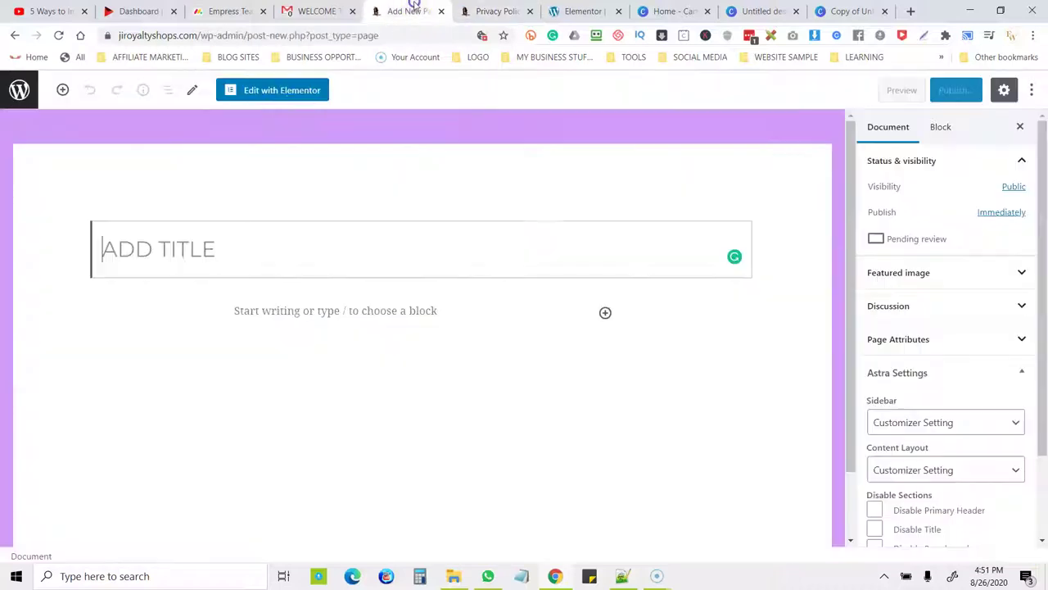
right_click(186, 251)
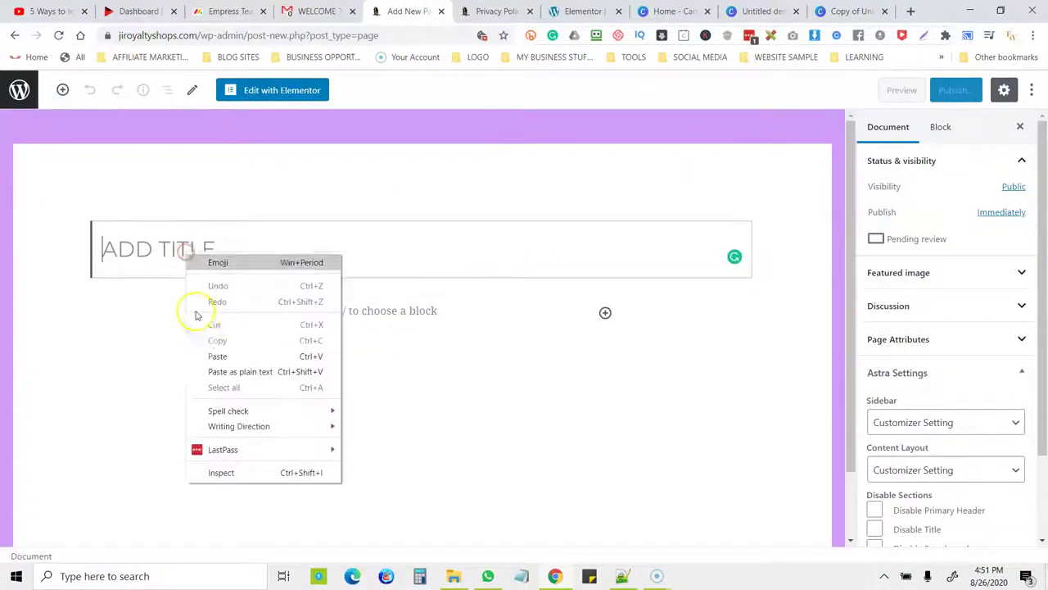
left_click(220, 355)
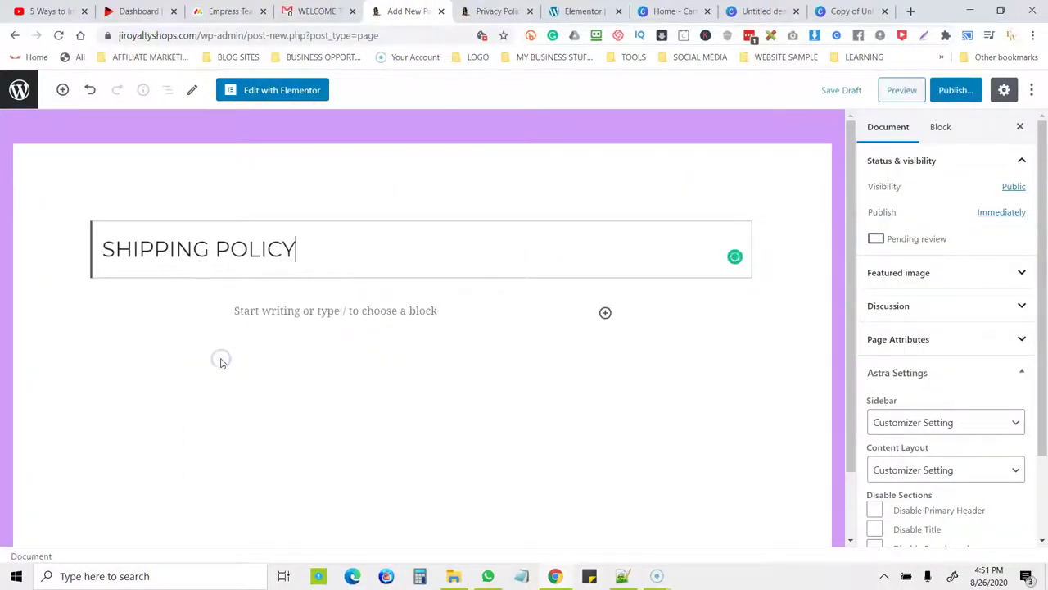
Publish the Shipping Policy page with an empty body and copy its page link
left_click(957, 90)
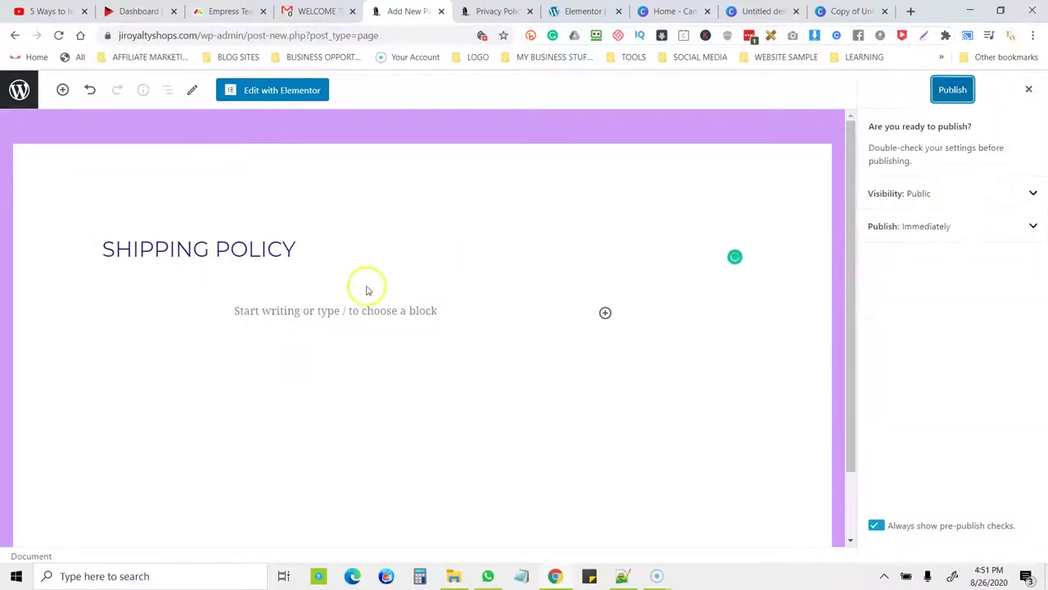
left_click(330, 313)
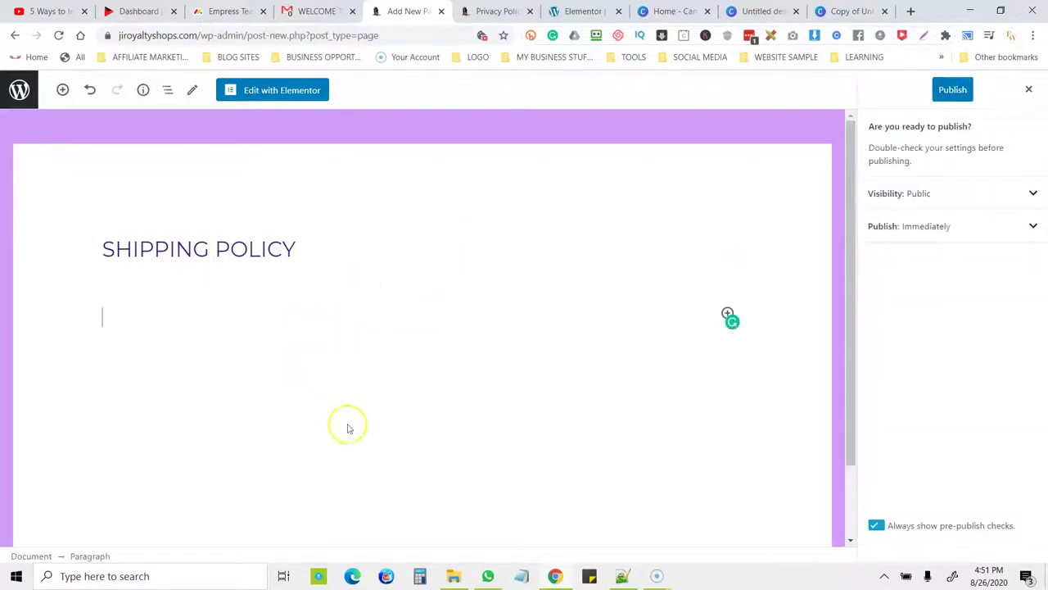
left_click_drag(852, 250, 830, 264)
left_click(954, 96)
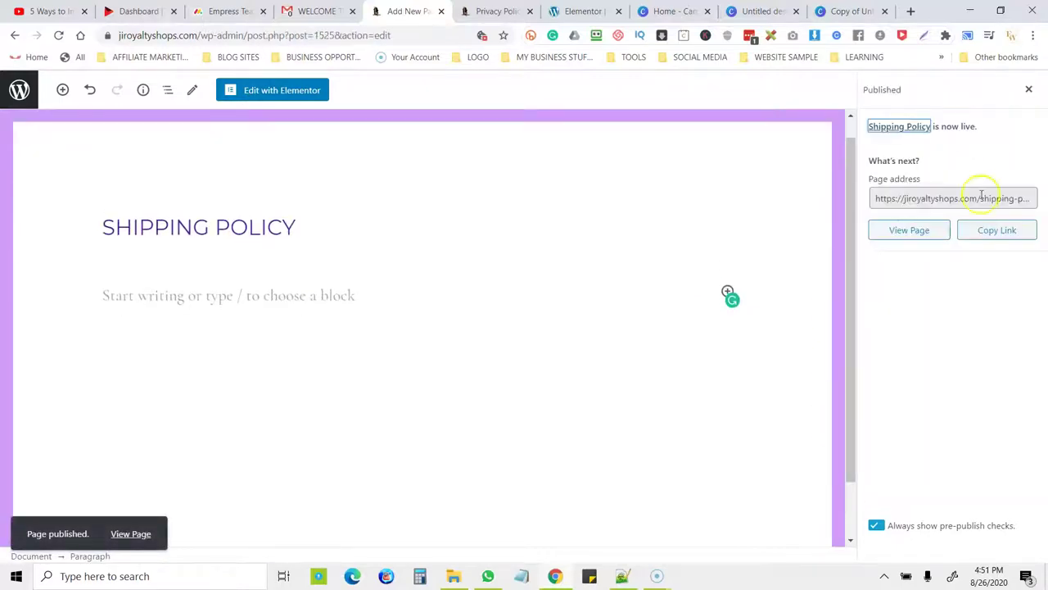
left_click(1013, 235)
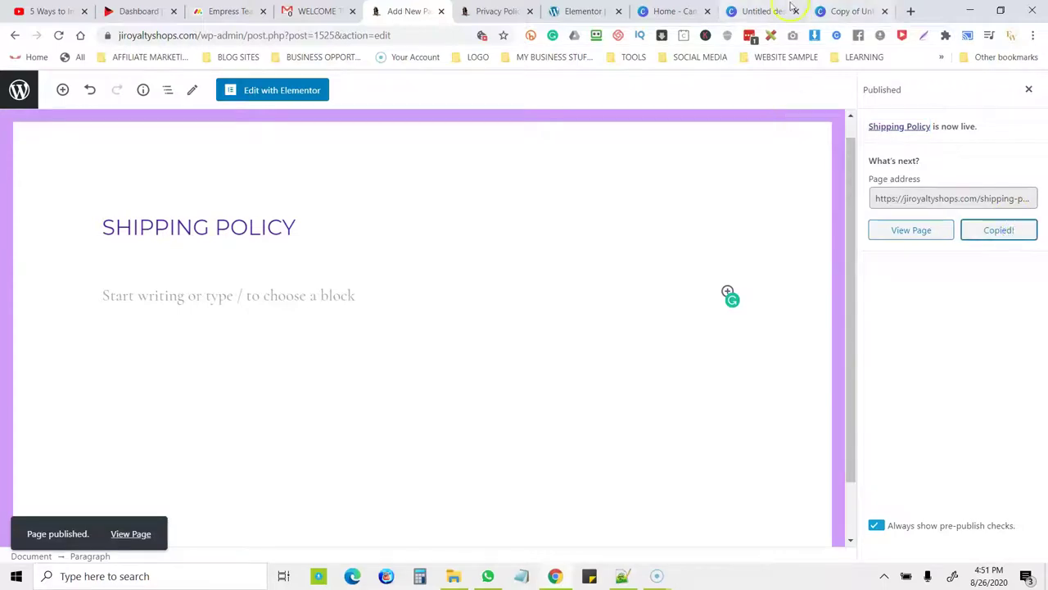
Open the site footer in Elementor and link the Shipping Policy item under LINKS to the copied page address
left_click(484, 13)
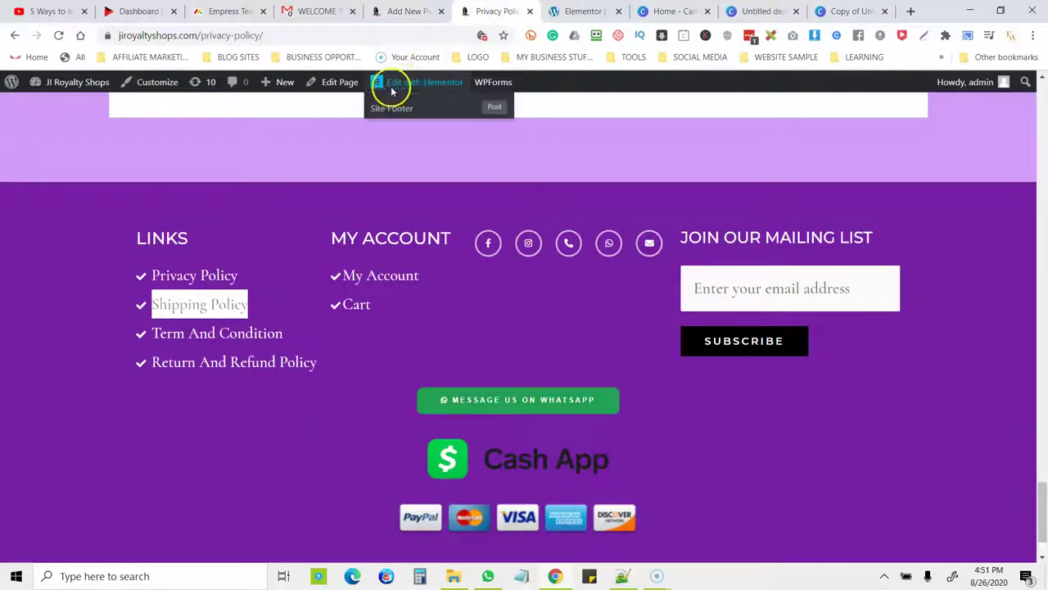
left_click(392, 109)
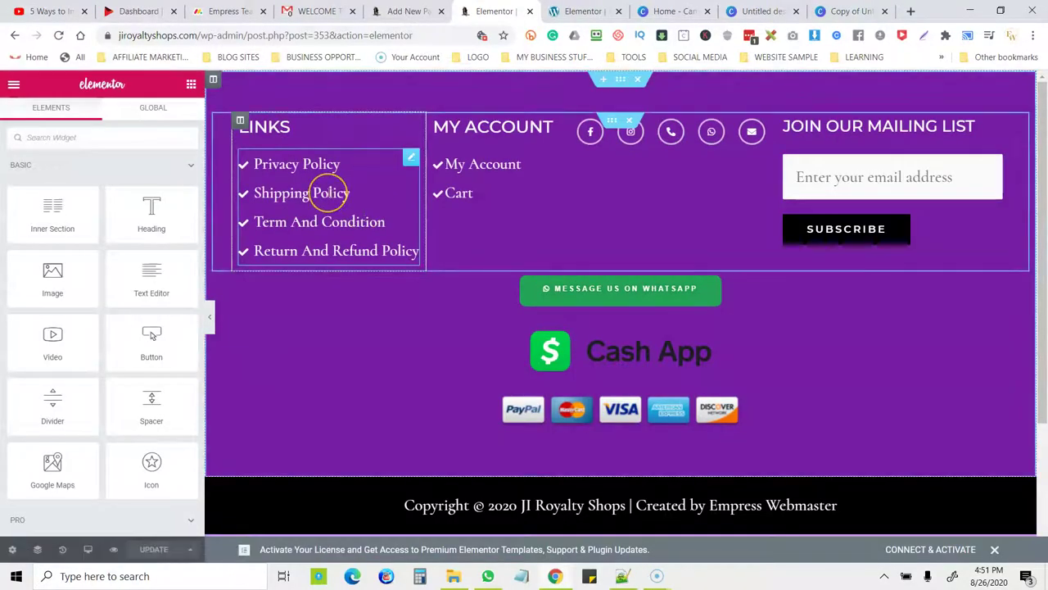
left_click(357, 194)
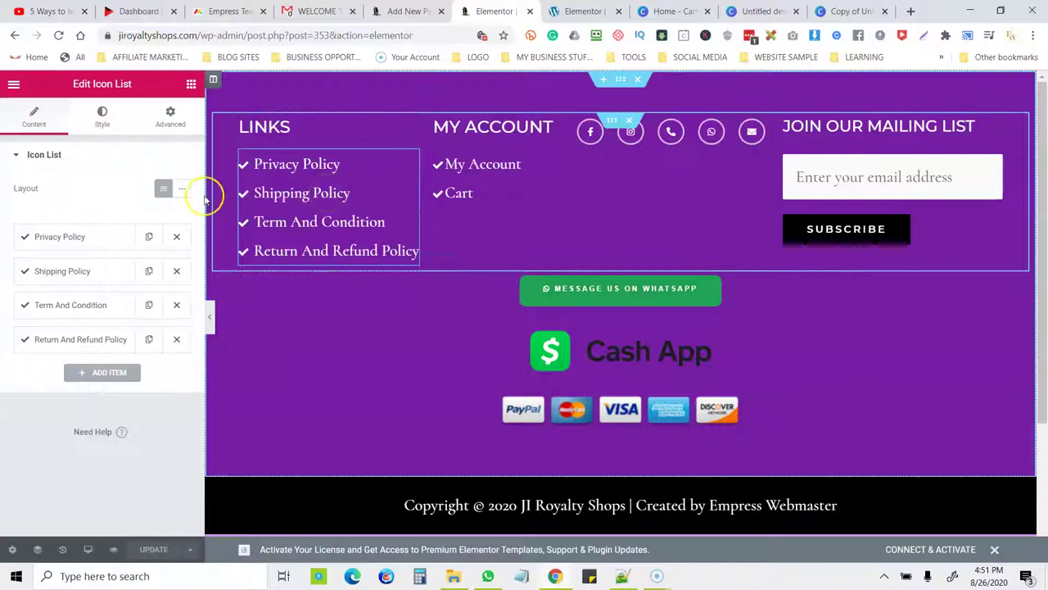
left_click(81, 273)
left_click(72, 451)
right_click(71, 453)
left_click(100, 326)
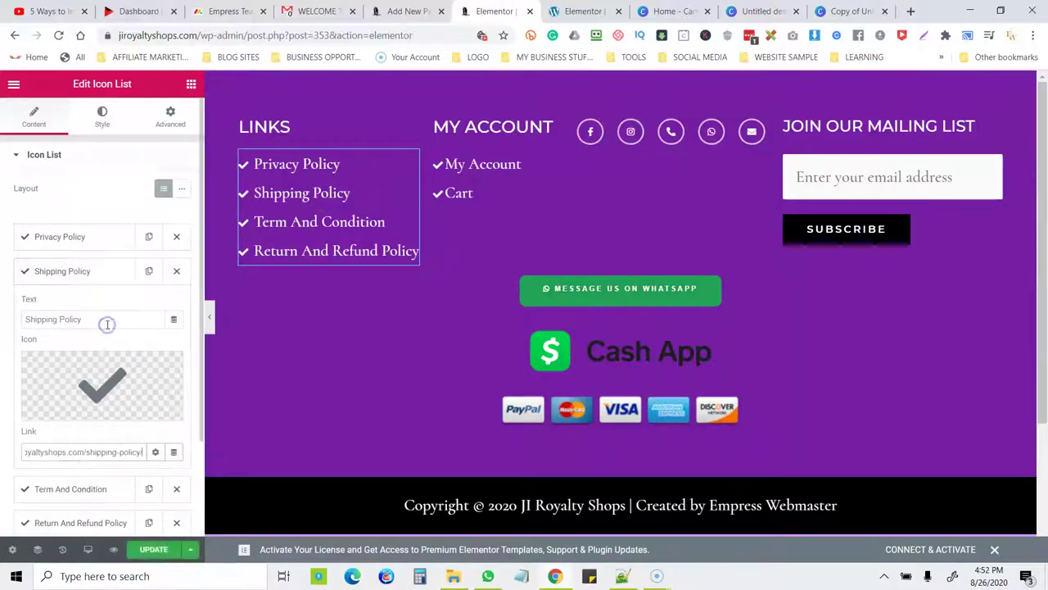
Save the site footer changes in Elementor and return to the Pages list in WordPress
left_click(148, 549)
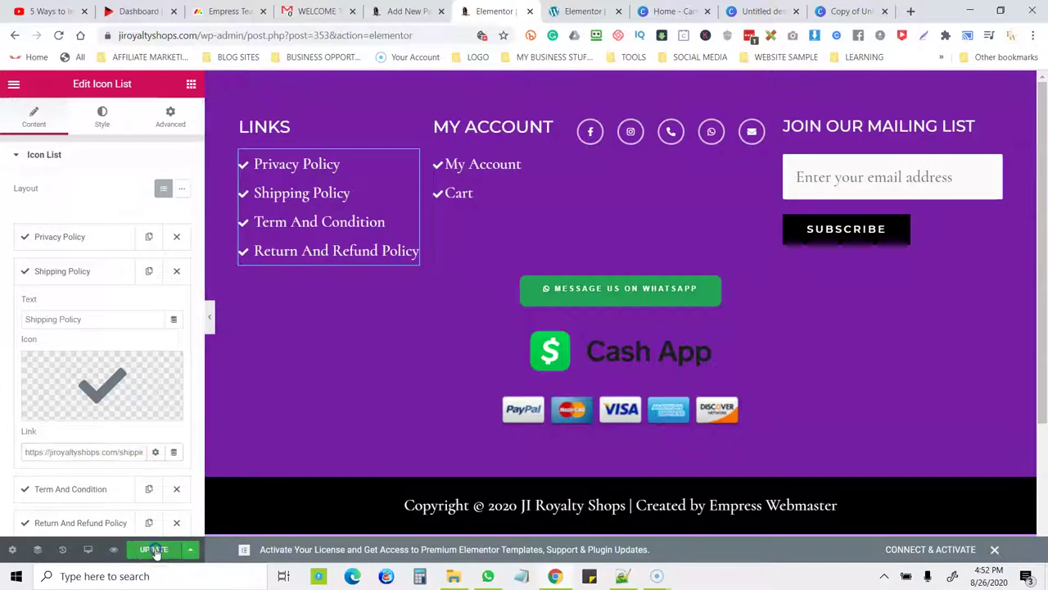
left_click(405, 11)
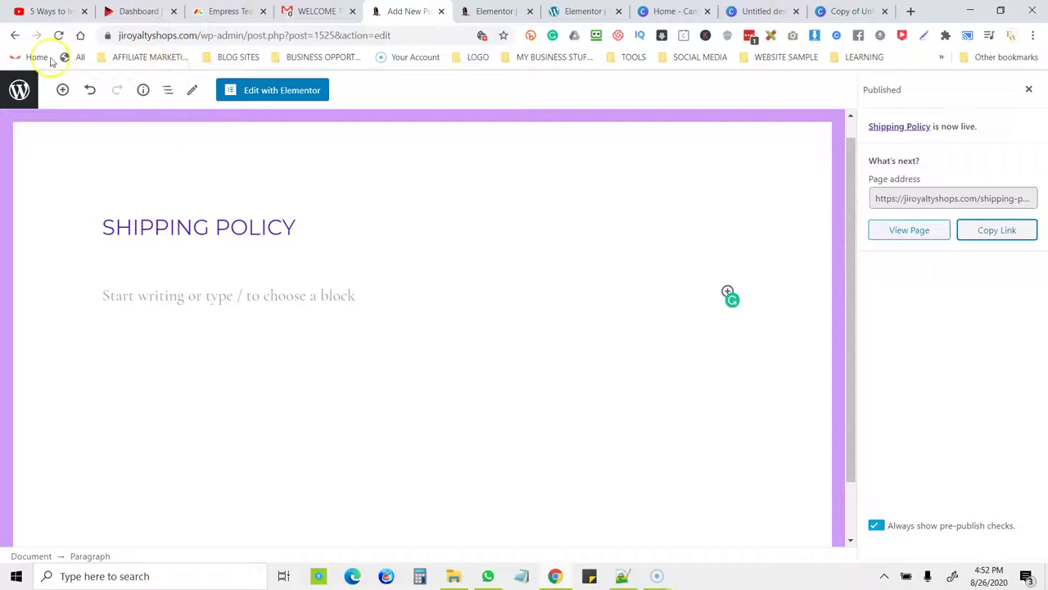
left_click(16, 36)
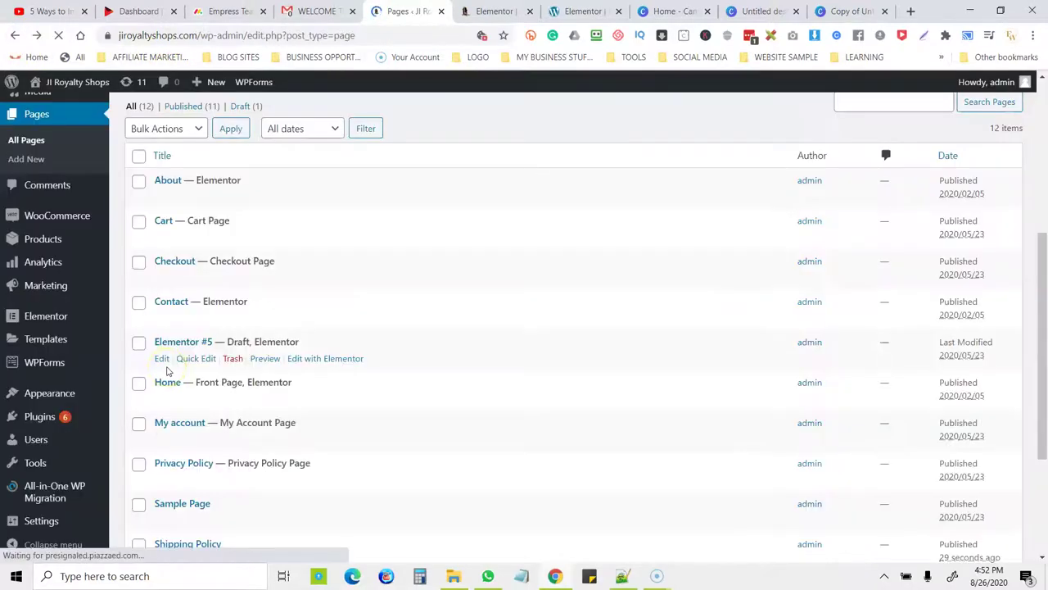
Open Sample Page from the Pages list and look through its content
left_click_drag(1039, 205, 1045, 422)
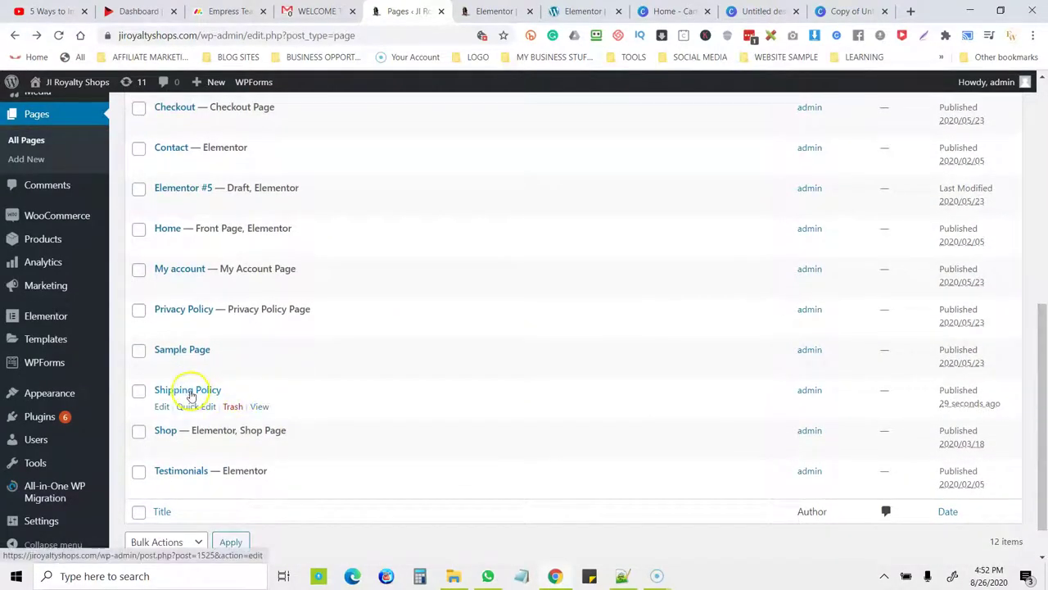
left_click(184, 353)
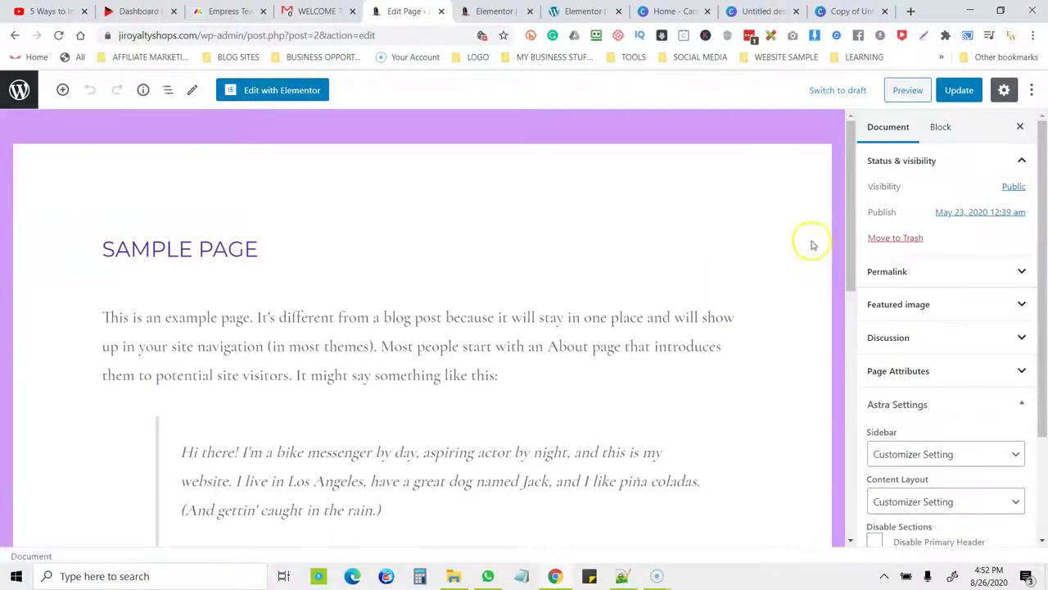
left_click_drag(854, 227, 878, 119)
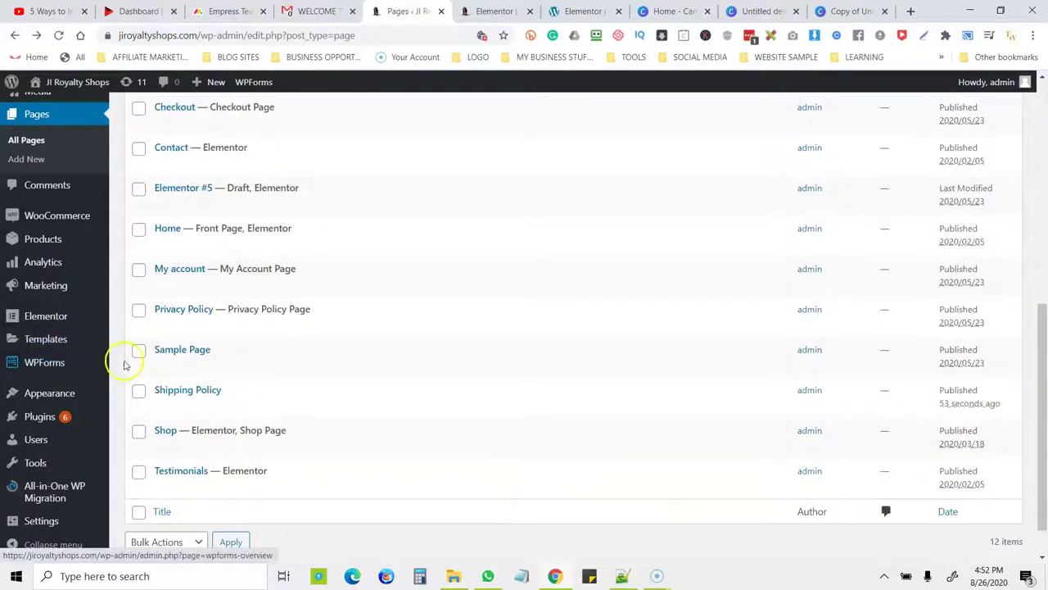
Move Sample Page to the Trash from the Pages list
left_click(139, 349)
left_click(197, 541)
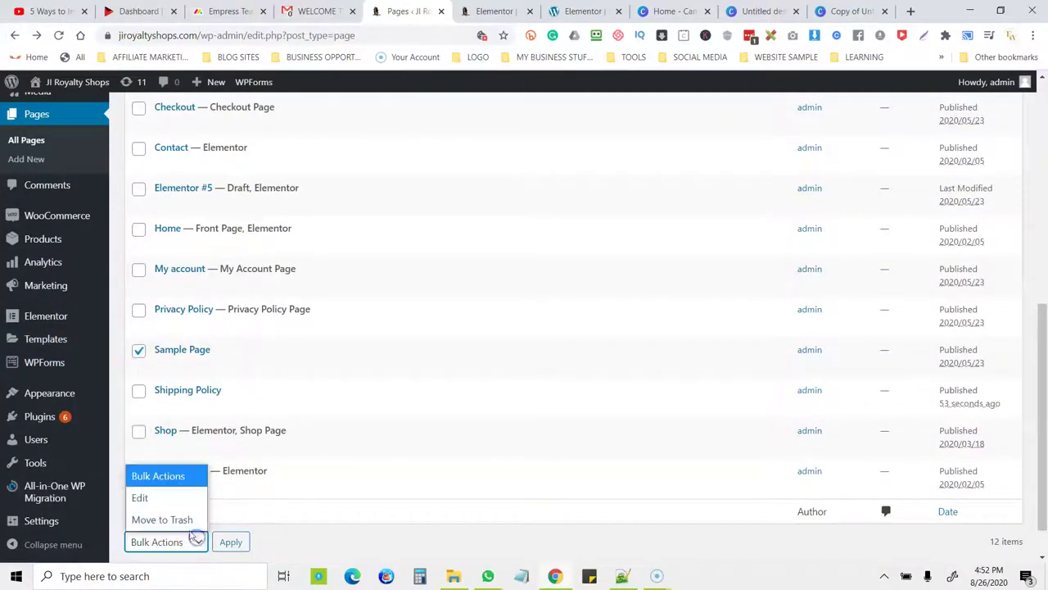
left_click(164, 519)
left_click(231, 548)
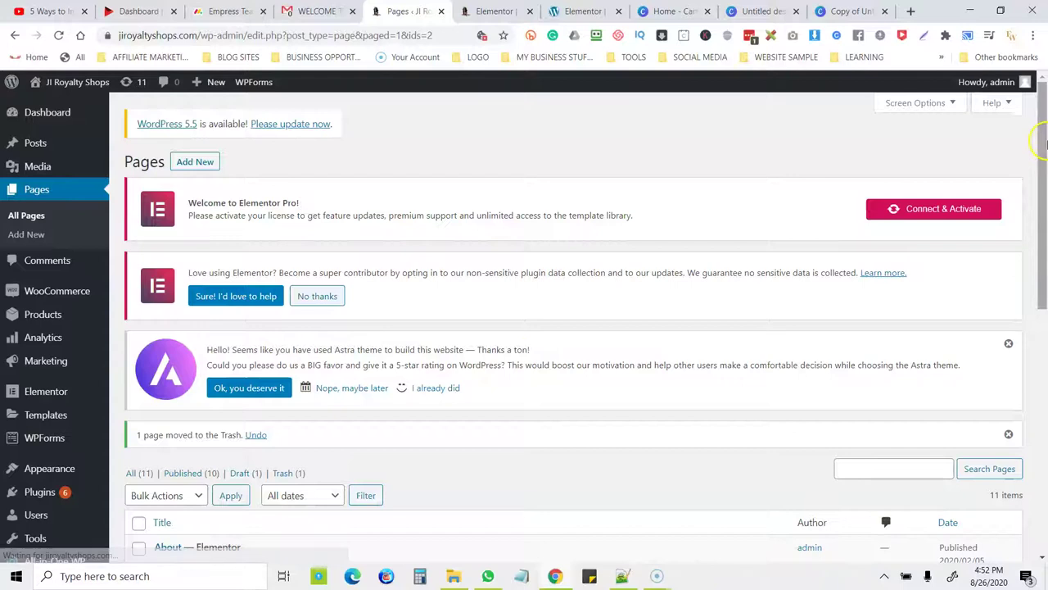
View the live Testimonials page and return to the Pages list
left_click_drag(1044, 143, 1044, 440)
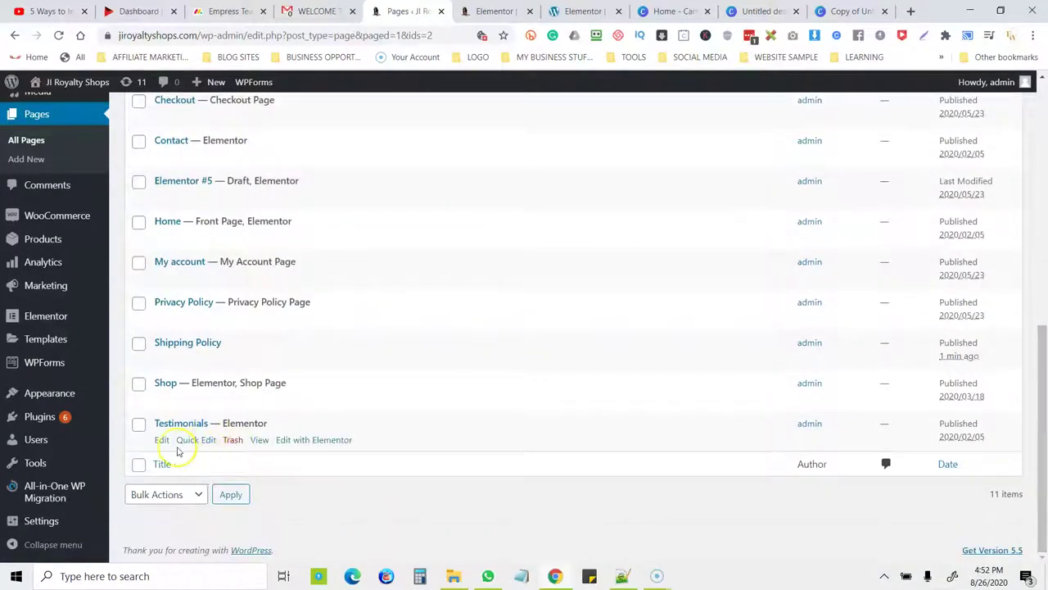
left_click(259, 442)
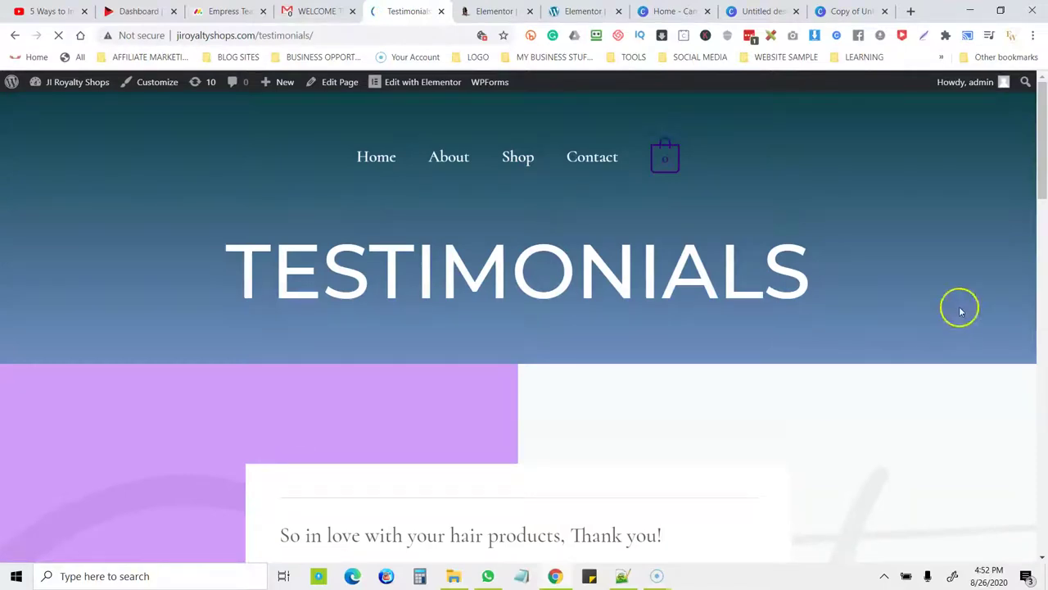
mouse_move(1038, 177)
left_mouse_down()
mouse_move(1044, 491)
mouse_move(1044, 205)
left_mouse_up()
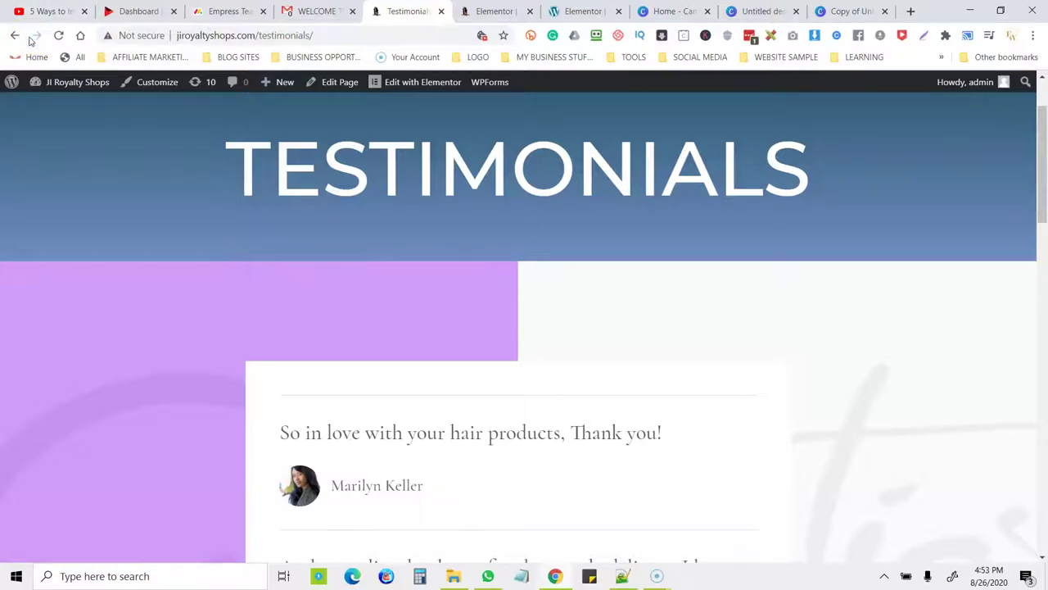
left_click(16, 36)
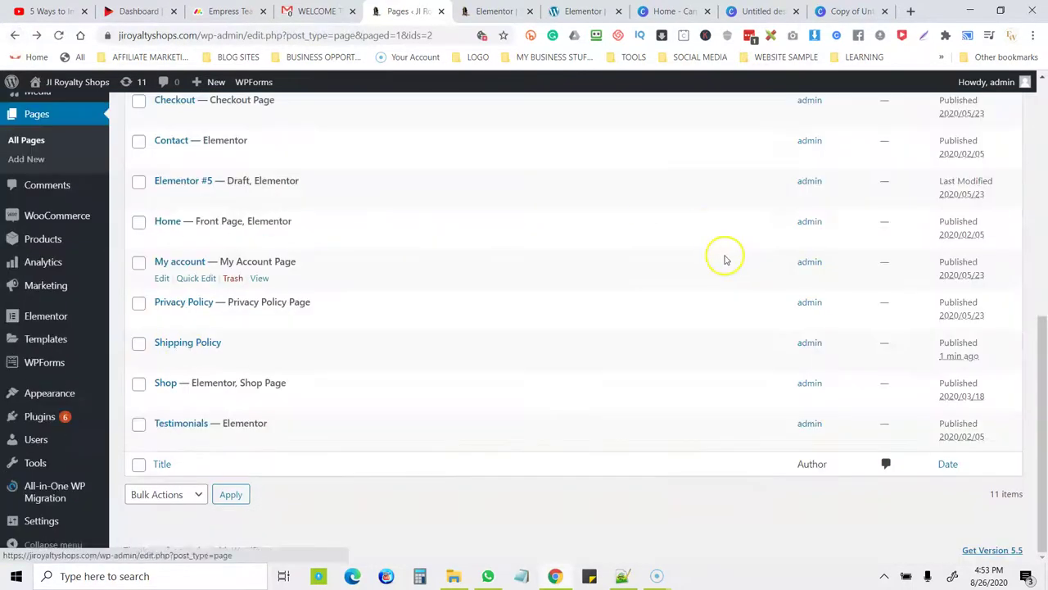
Preview the Elementor #5 draft to check its content and return to the Pages list
left_click_drag(1042, 347, 1045, 323)
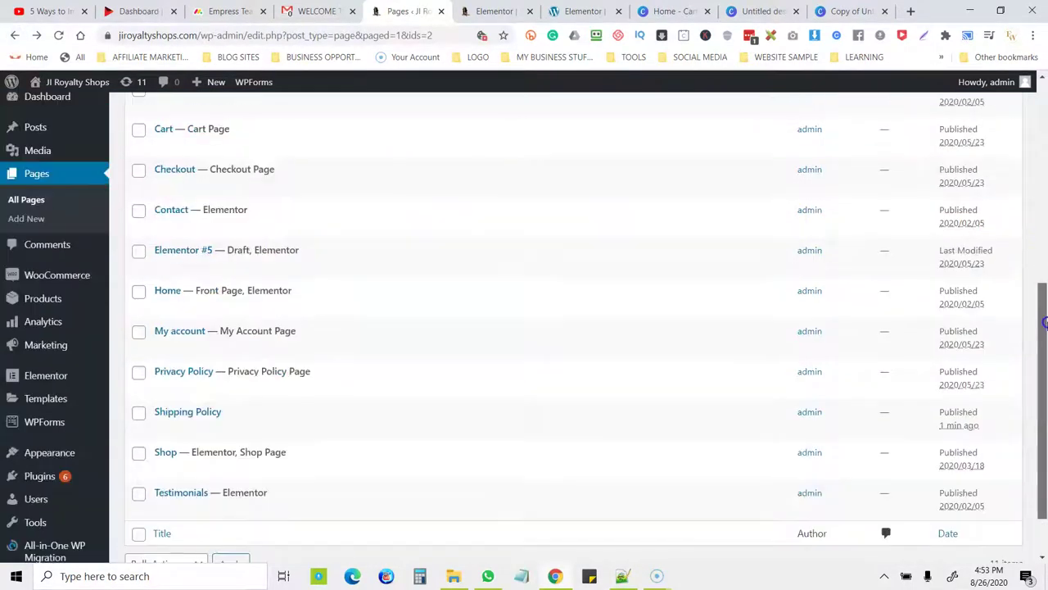
scroll(1044, 324, "up", 1)
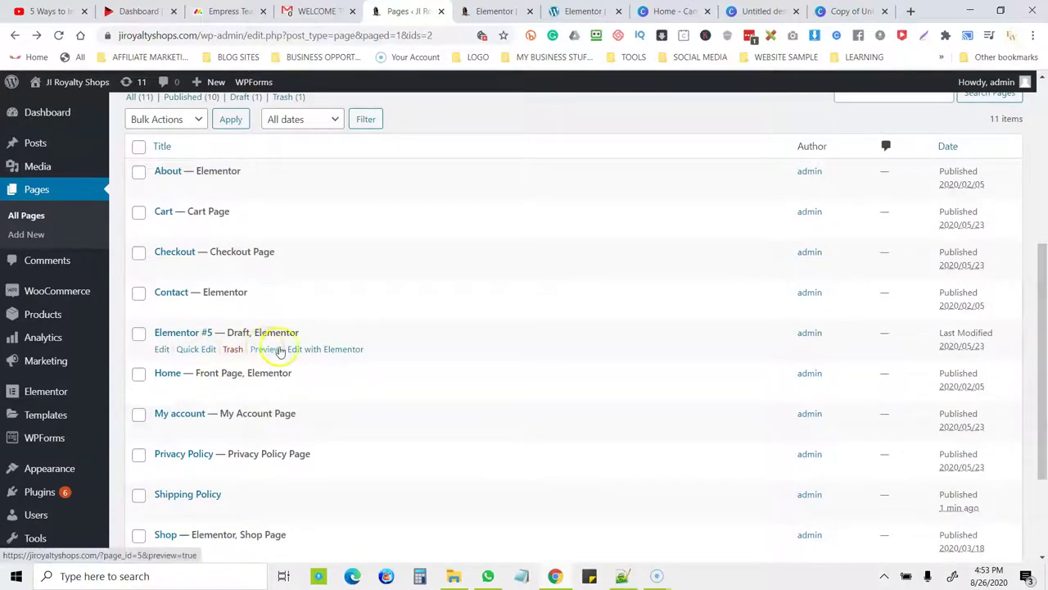
left_click(265, 350)
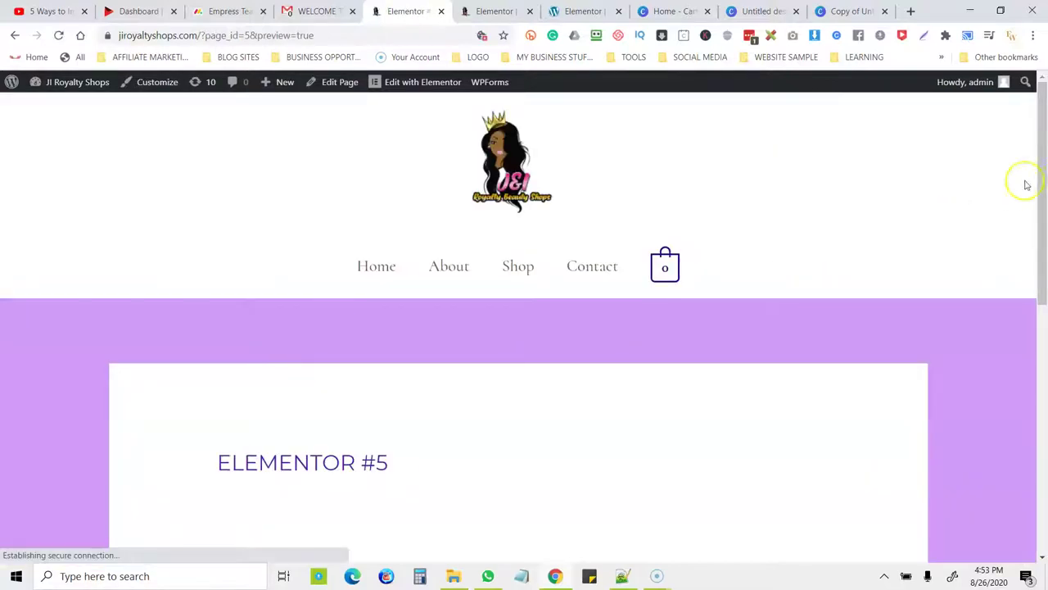
scroll(1027, 185, "down", 4)
scroll(1027, 184, "up", 4)
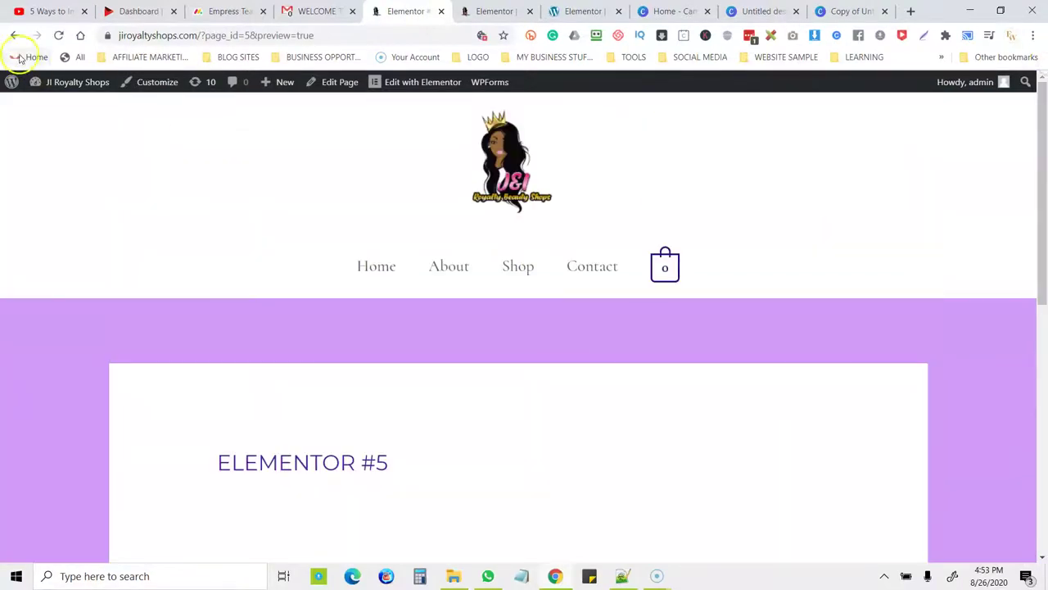
left_click(12, 36)
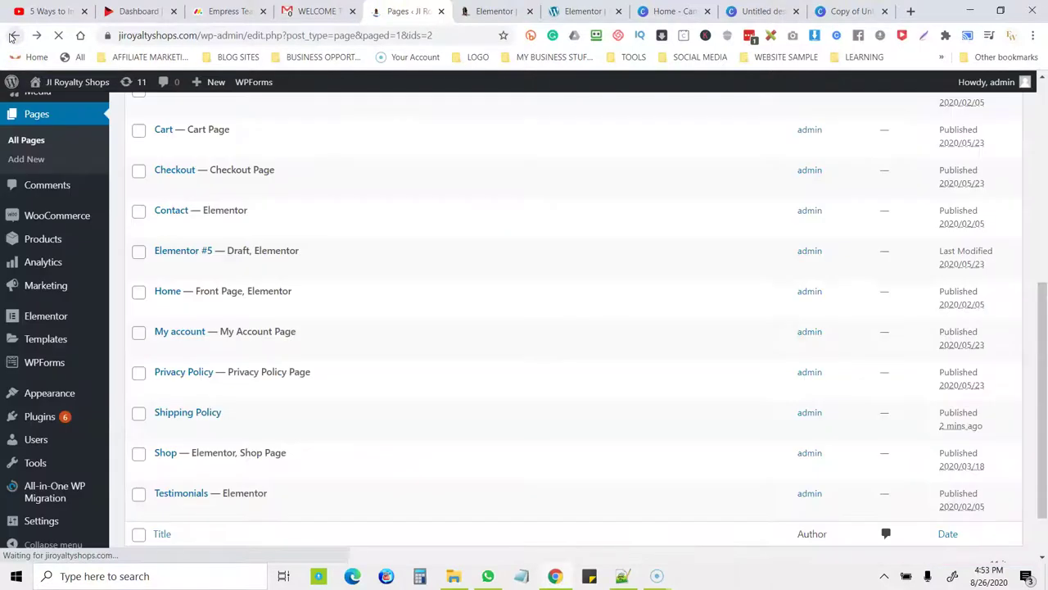
Move the Elementor #5 draft to the Trash and start a new page
scroll(168, 402, "up", 2)
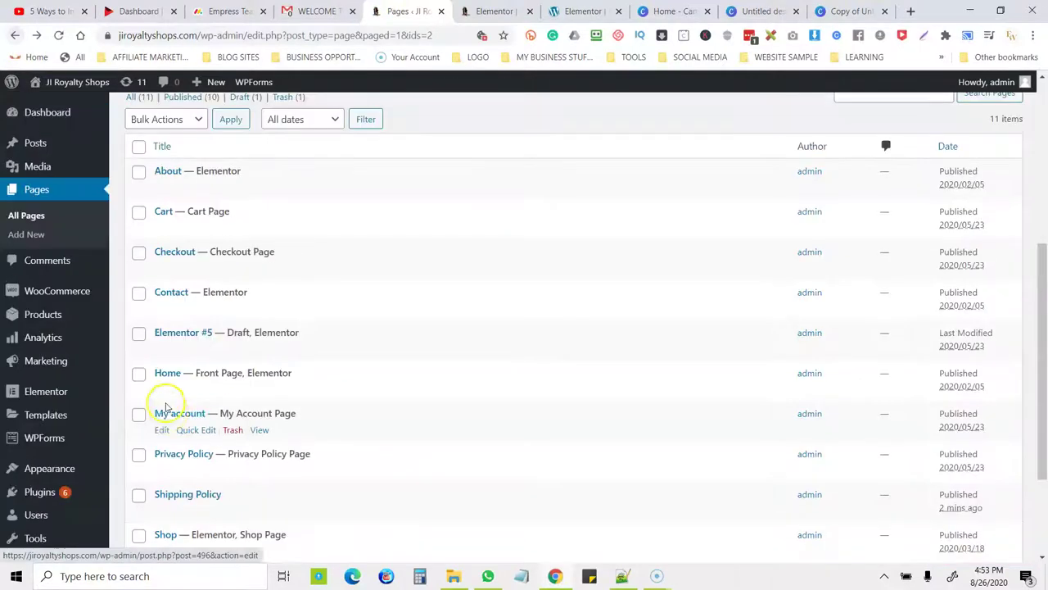
left_click(139, 333)
left_click(200, 121)
left_click(150, 182)
left_click(229, 120)
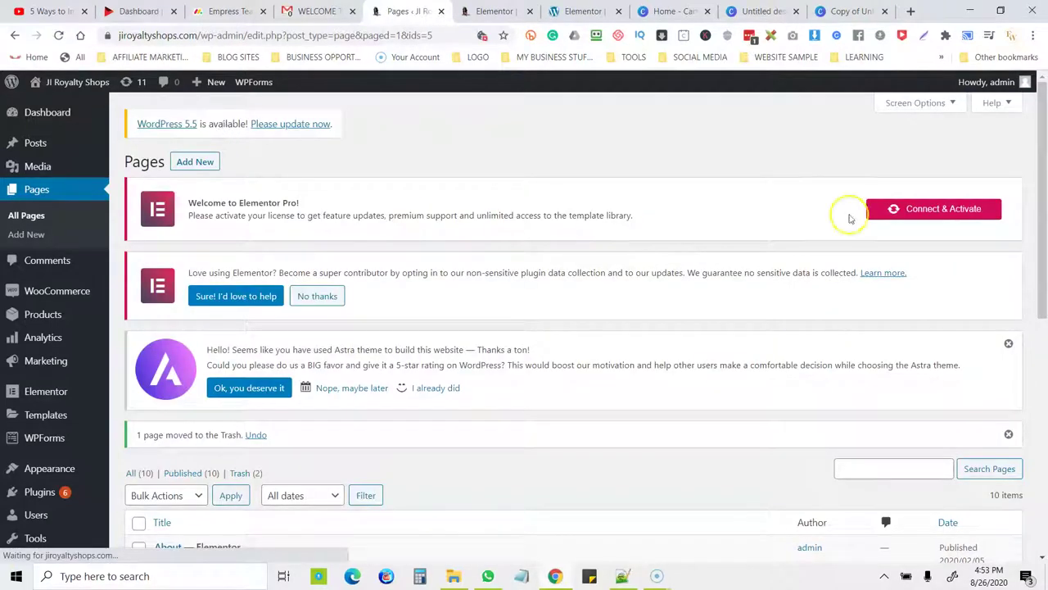
left_click(203, 161)
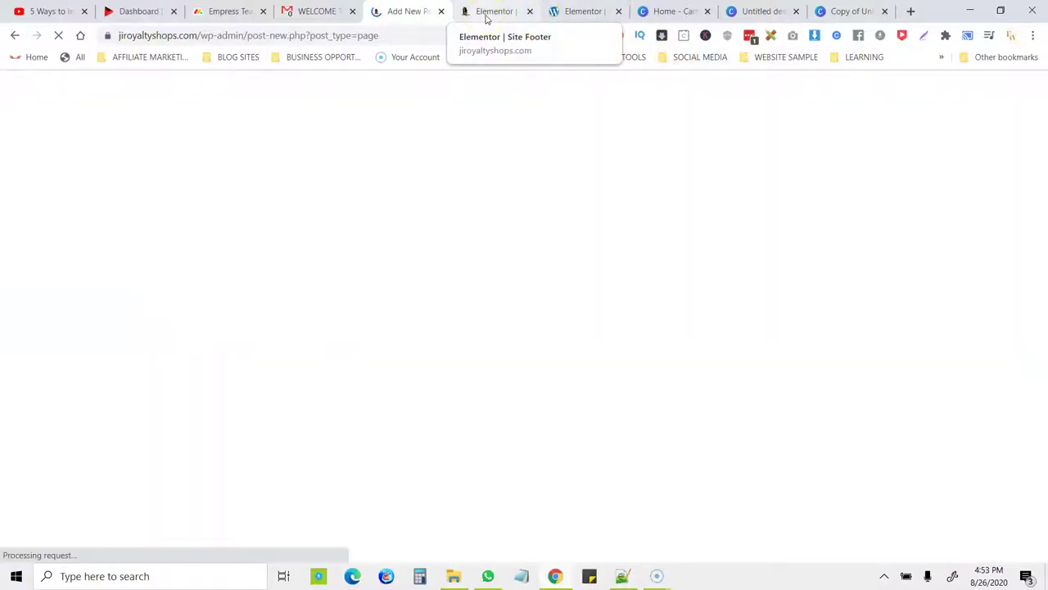
Try to copy the "Term And Condition" text from the footer's LINKS list into the new page's title, and clear the pasted title
left_click(484, 14)
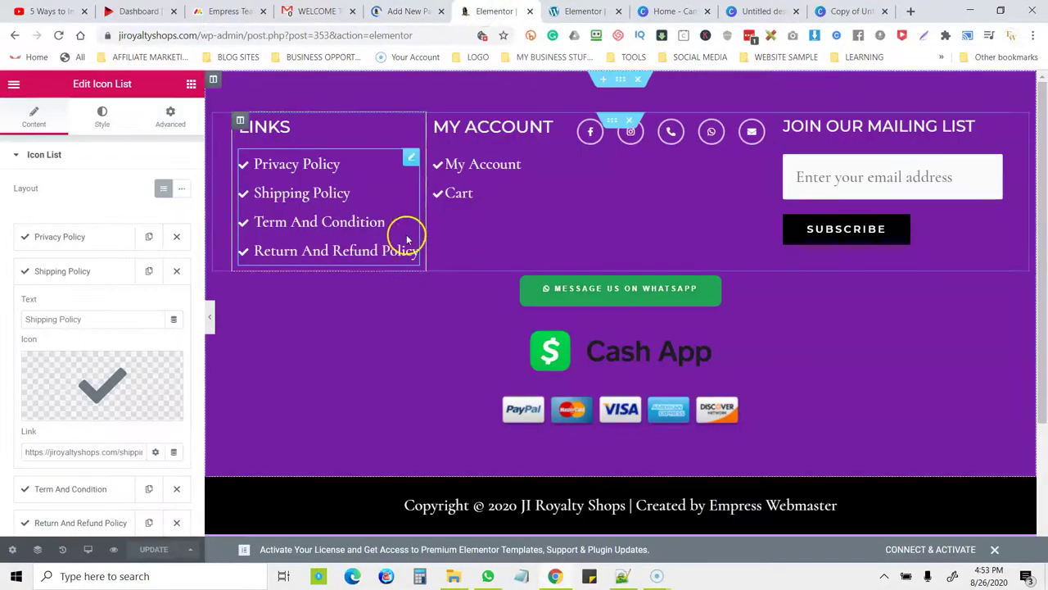
left_click_drag(391, 230, 296, 216)
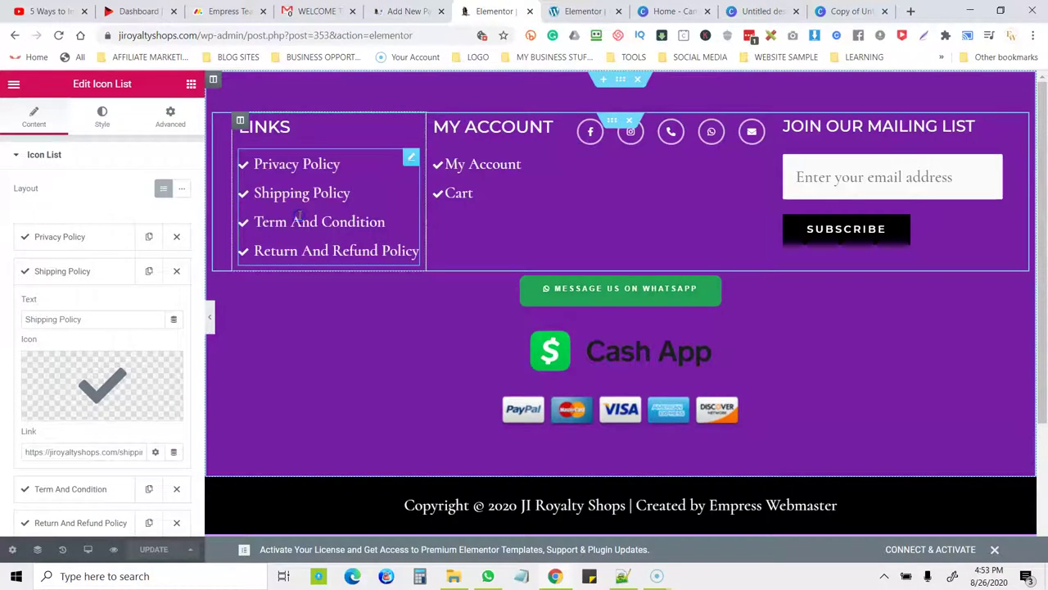
left_click_drag(382, 221, 289, 226)
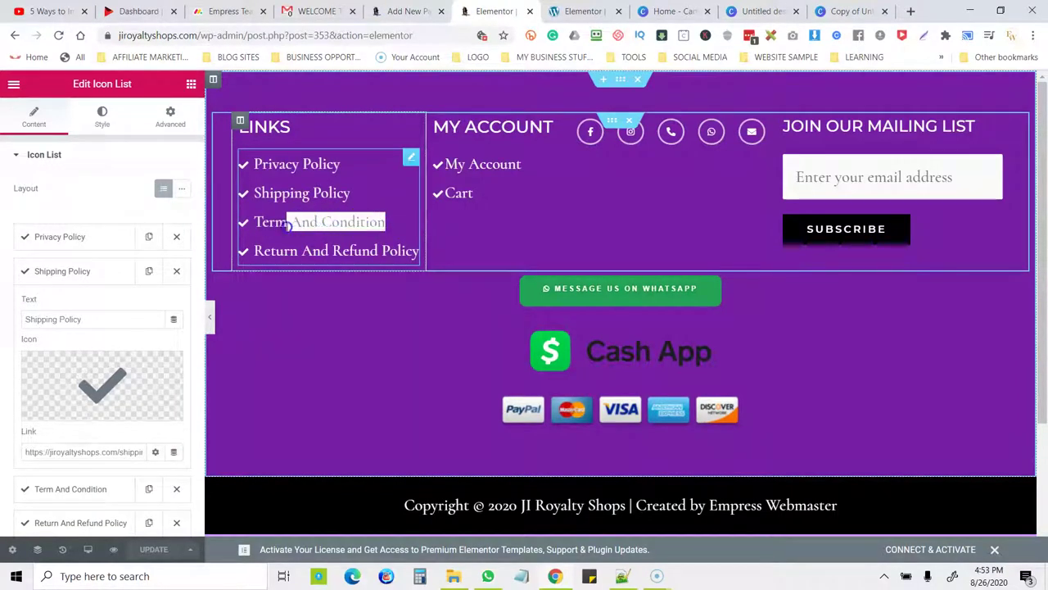
right_click(261, 226)
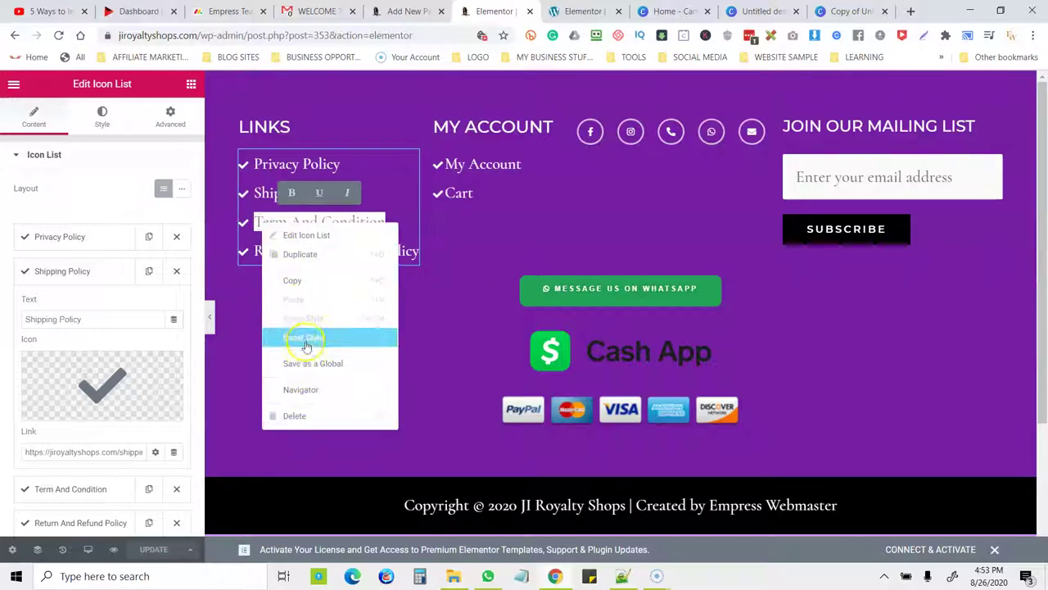
left_click(301, 281)
left_click(413, 8)
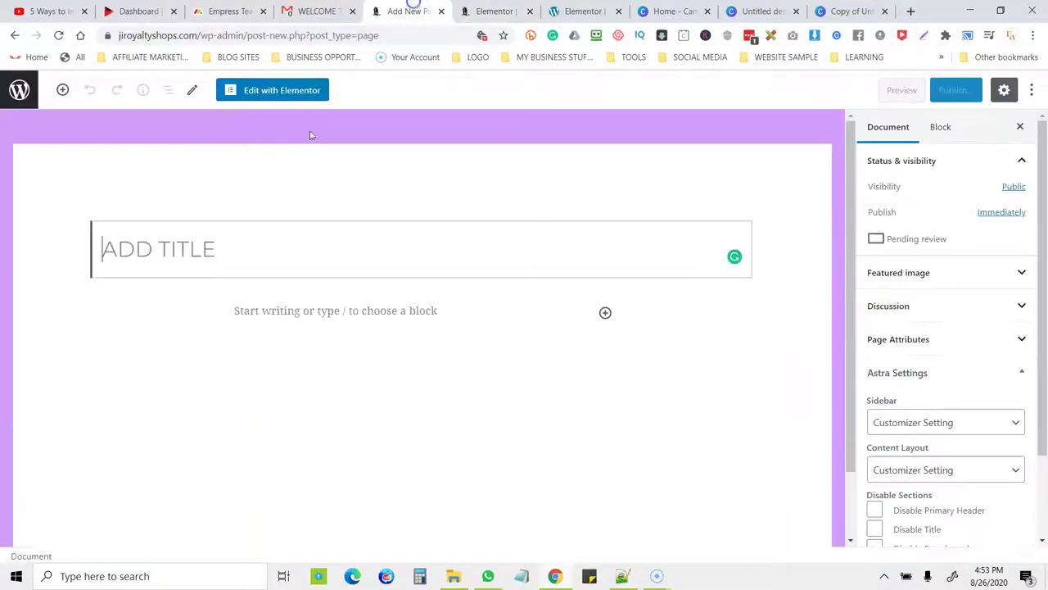
right_click(197, 239)
left_click(227, 341)
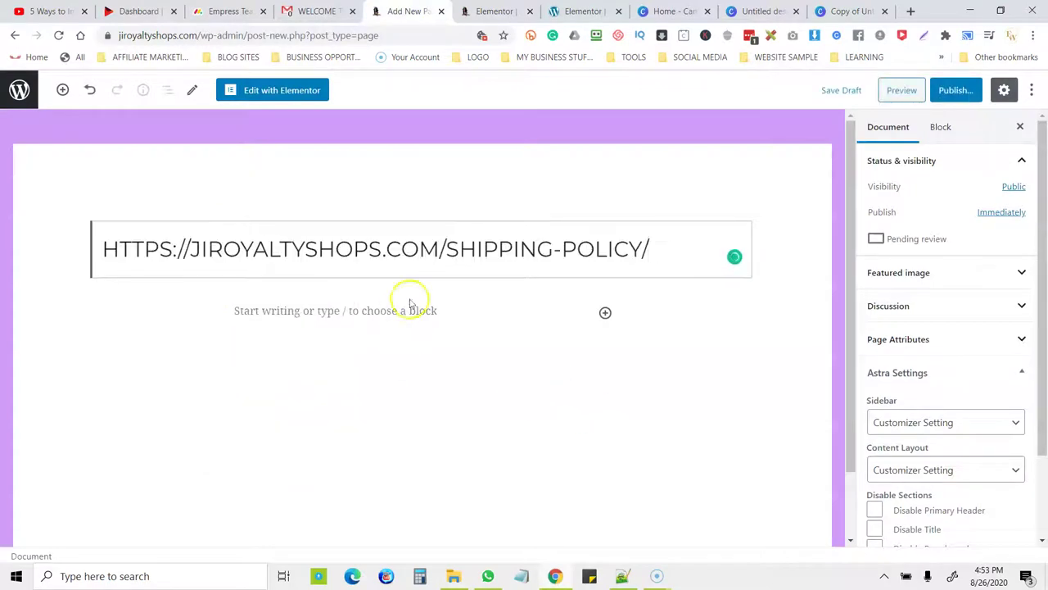
left_click_drag(648, 250, 107, 253)
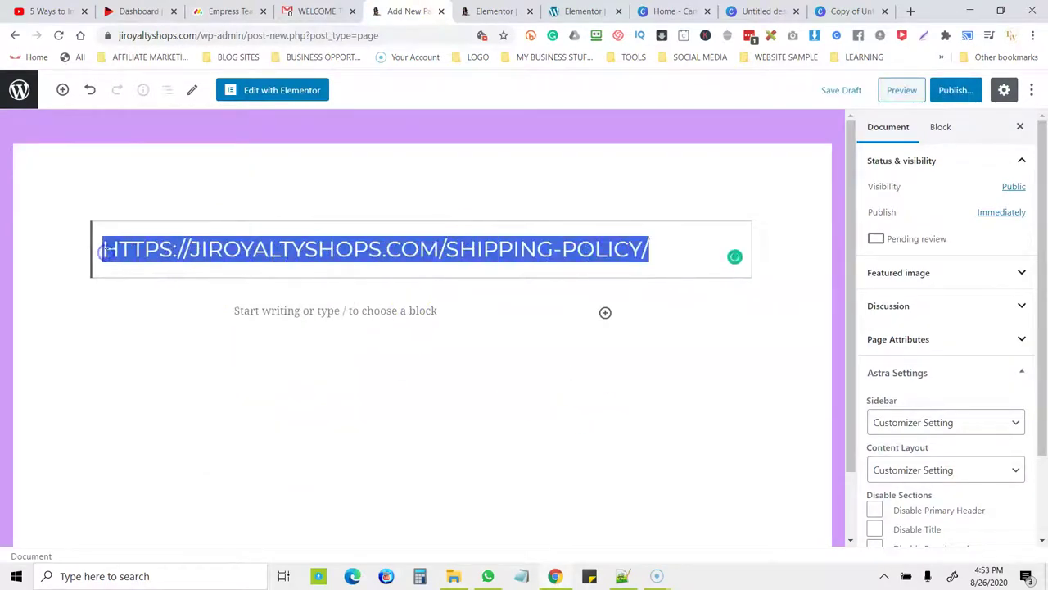
key("BackSpace")
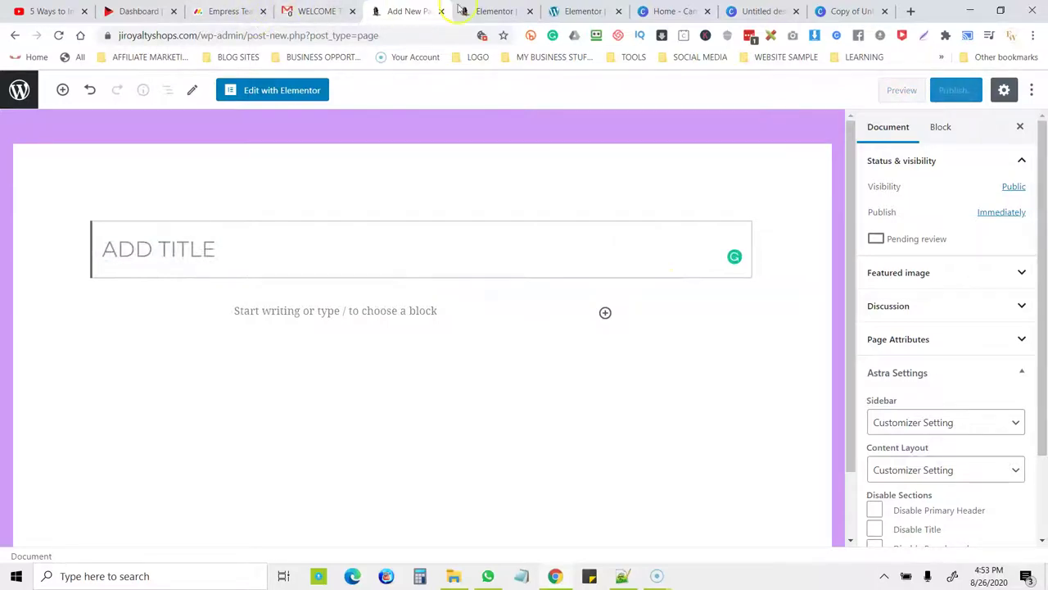
Retry copying the whole "Term And Condition" item text in the Elementor footer and paste the clipboard into the empty page title
left_click(483, 12)
left_click_drag(341, 229, 257, 221)
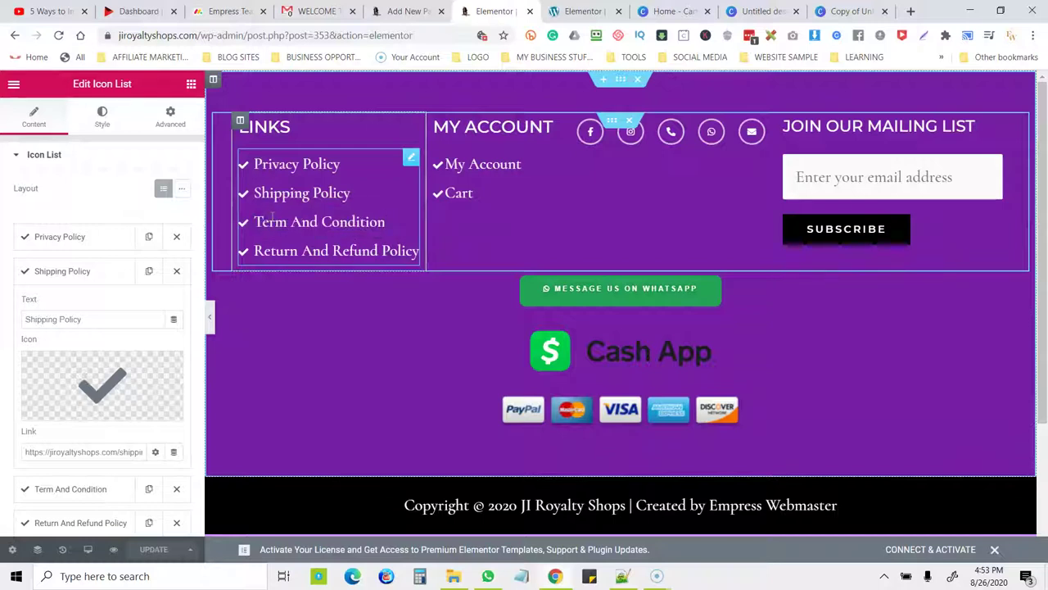
right_click(273, 216)
left_click(314, 229)
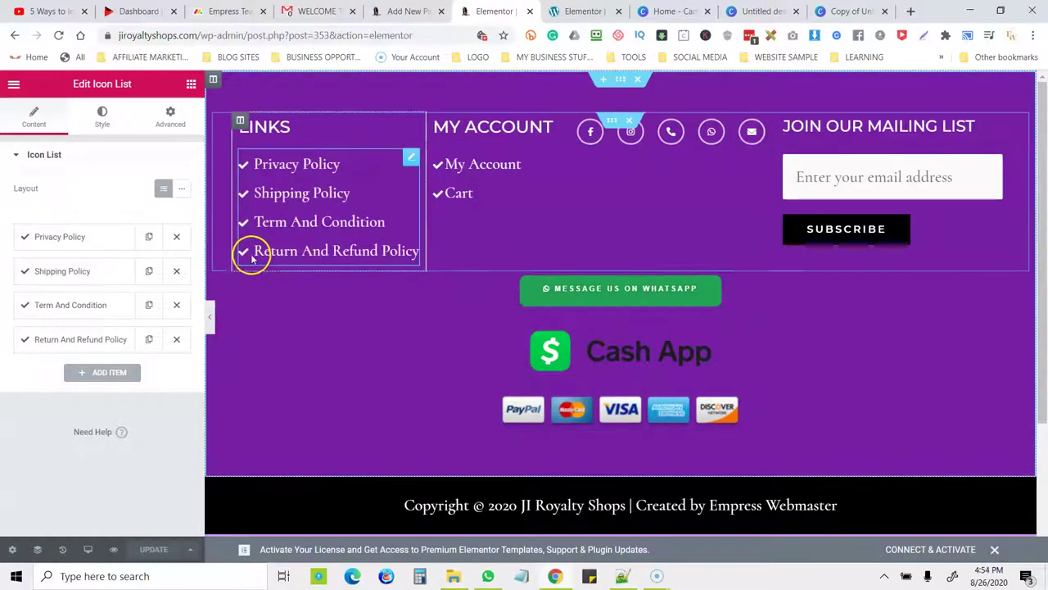
left_click_drag(250, 222, 381, 229)
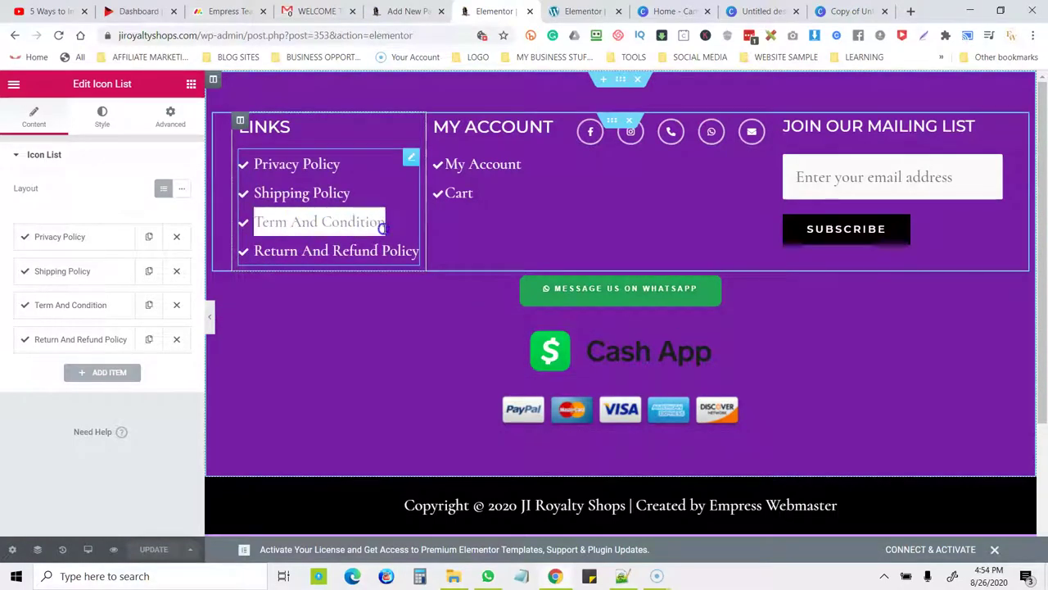
right_click(375, 222)
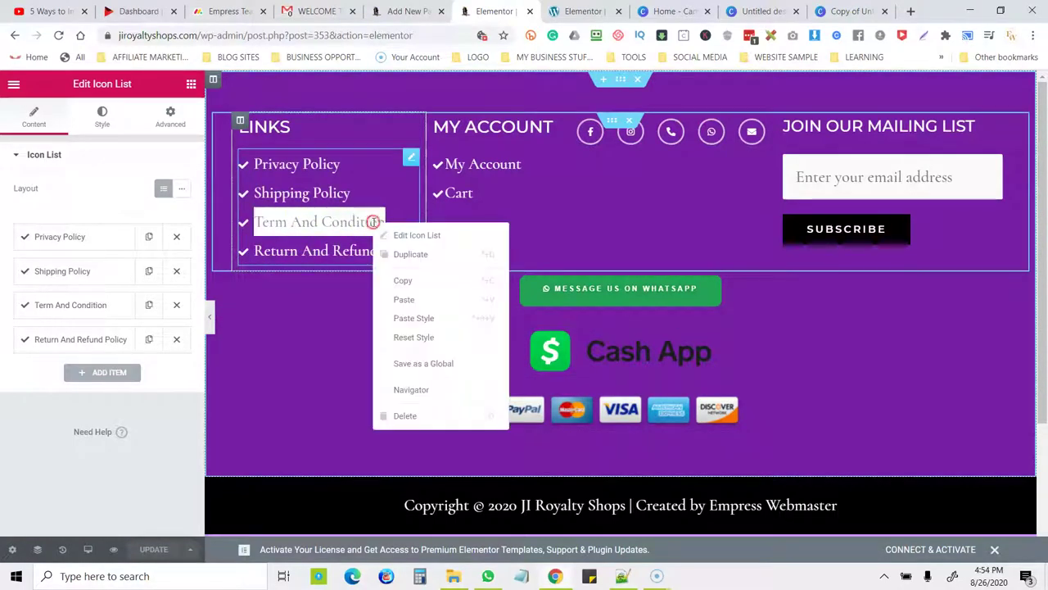
left_click(402, 281)
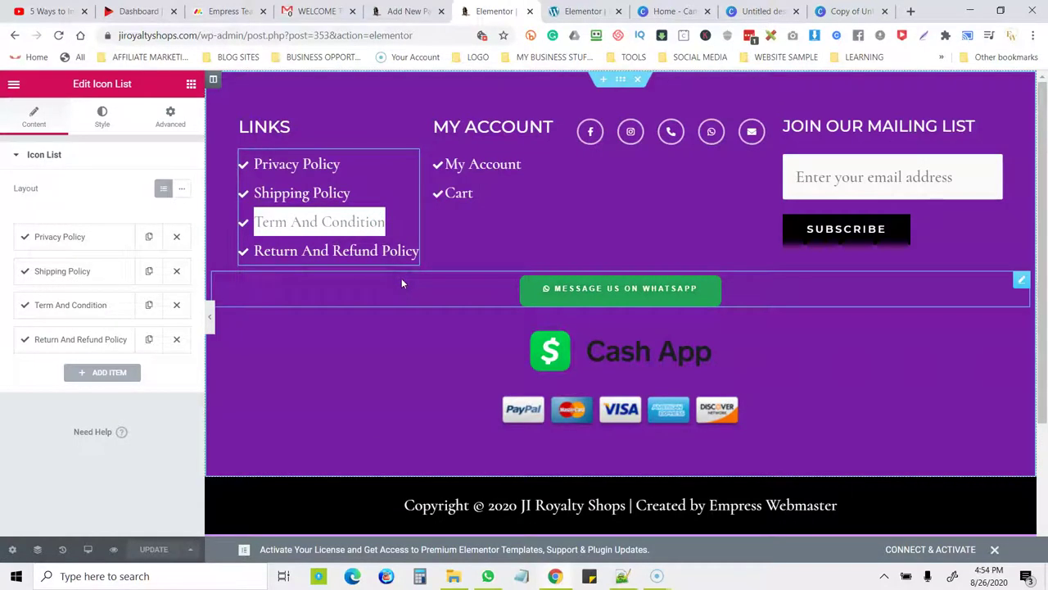
left_click(410, 10)
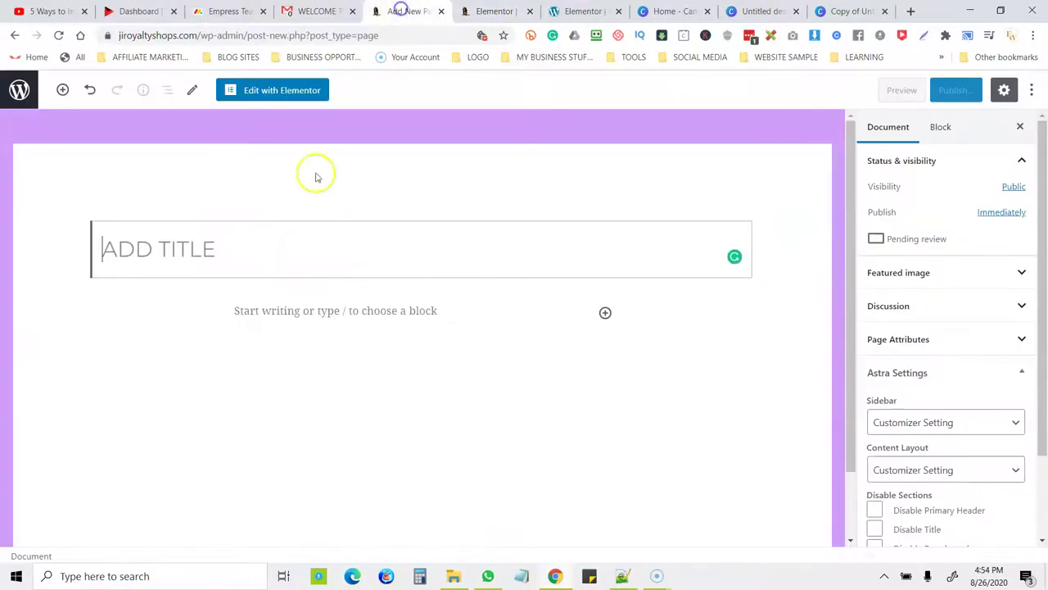
right_click(234, 248)
left_click(264, 352)
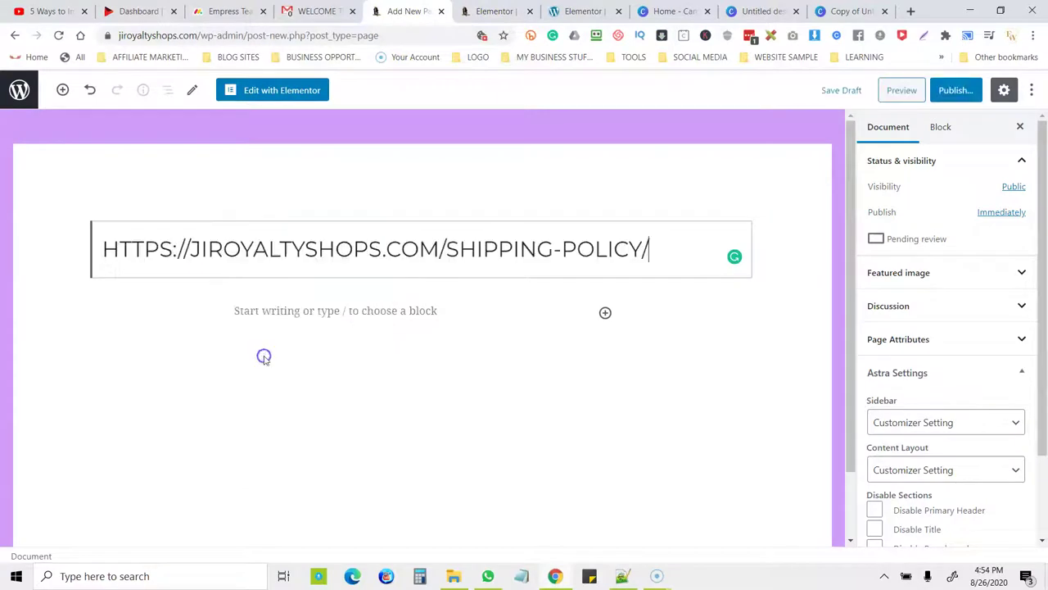
Clear the pasted URL from the new page's title and replace it with "Term And Condition" copied from the footer's LINKS list
left_click_drag(703, 253, 107, 252)
key("BackSpace")
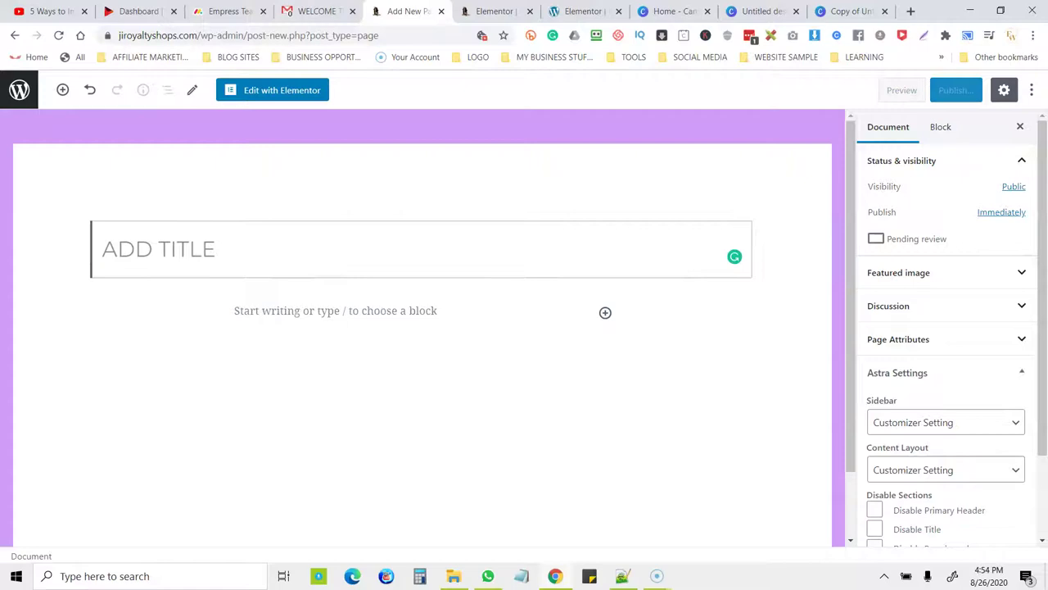
left_click(494, 11)
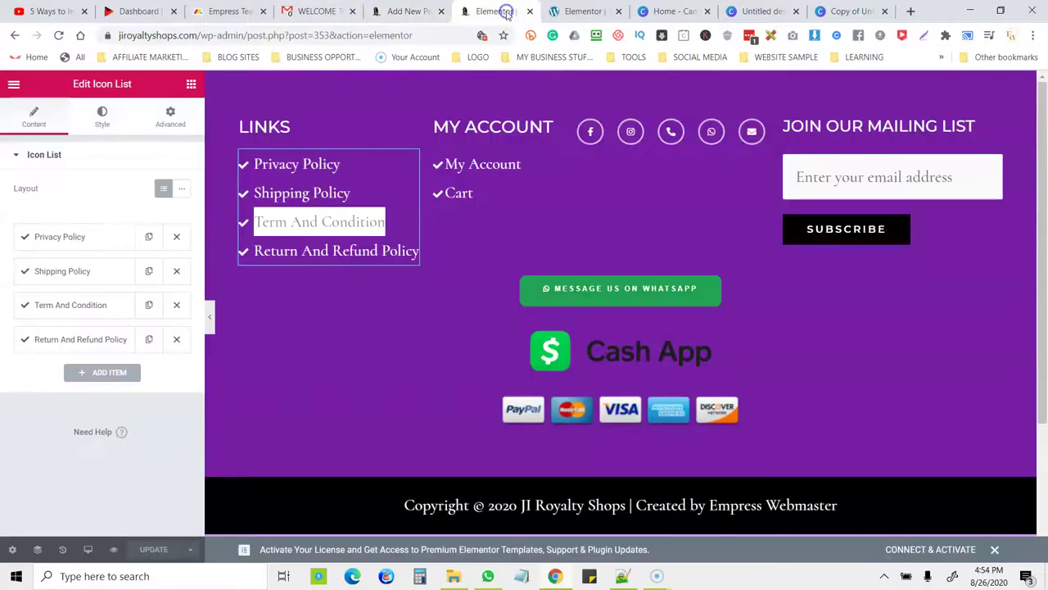
left_click(69, 305)
left_click_drag(103, 352, 18, 351)
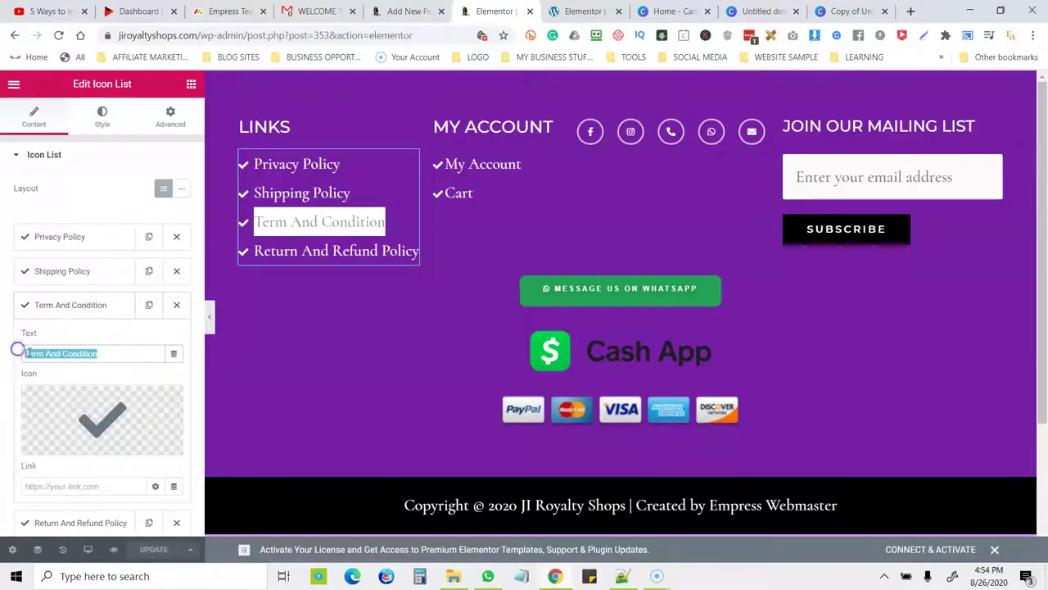
right_click(18, 350)
left_click(71, 158)
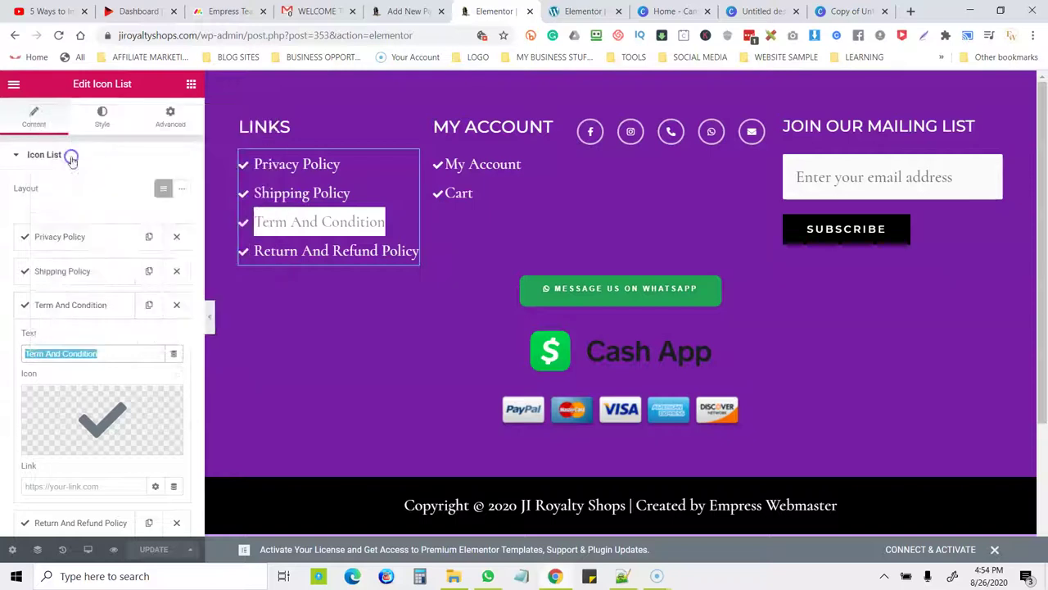
left_click(407, 11)
left_click(313, 236)
right_click(214, 263)
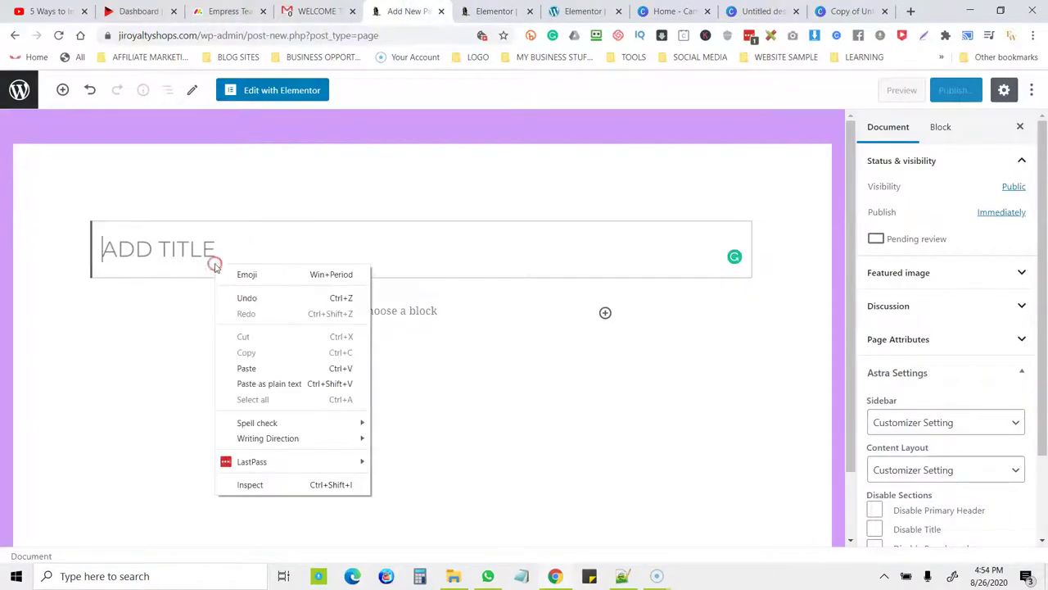
left_click(238, 367)
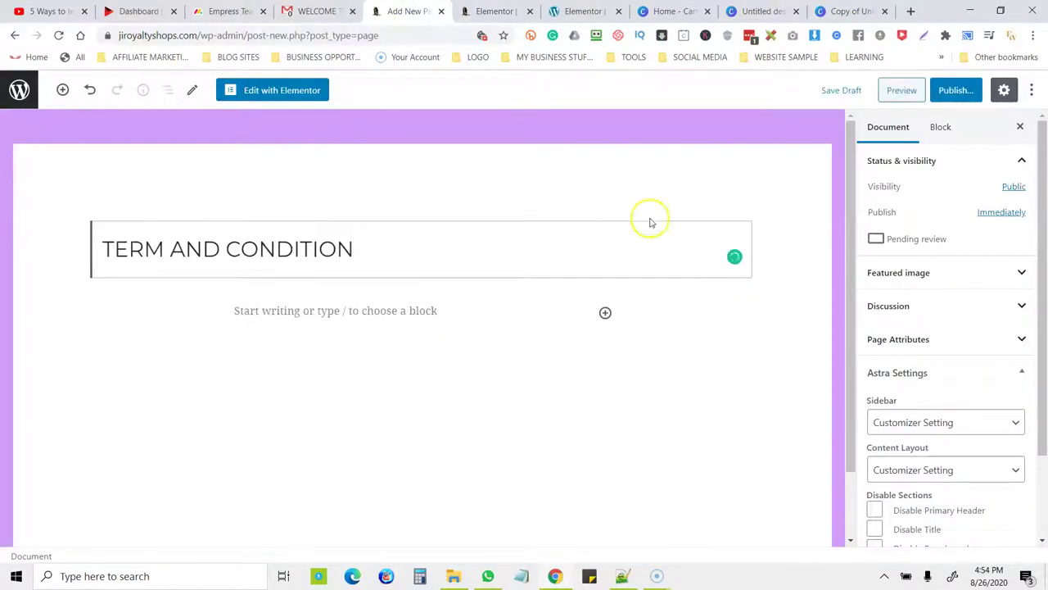
Publish the Term And Condition page and copy its page address
left_click(289, 319)
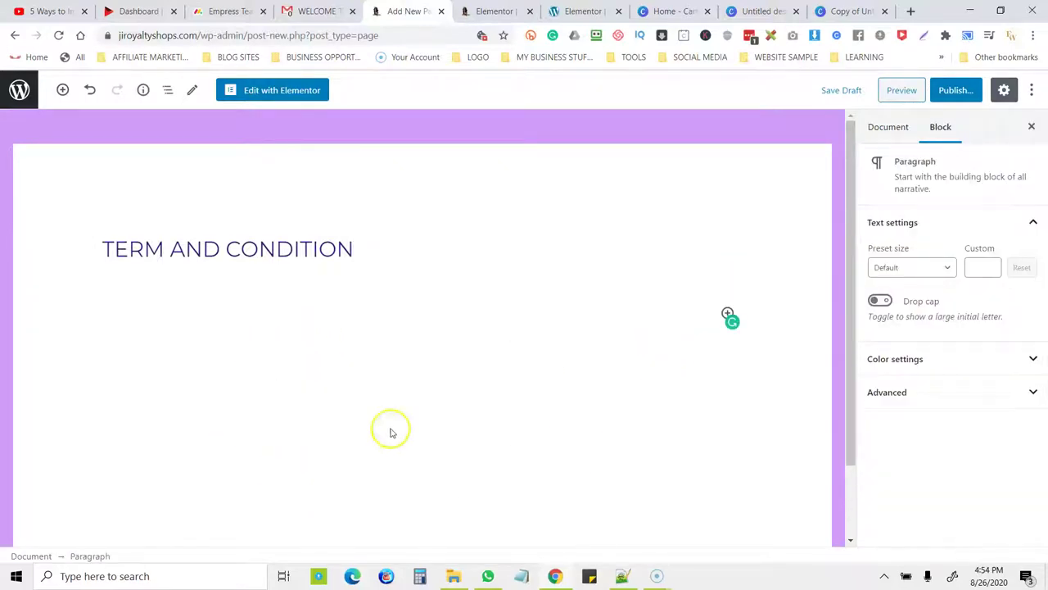
left_click(958, 94)
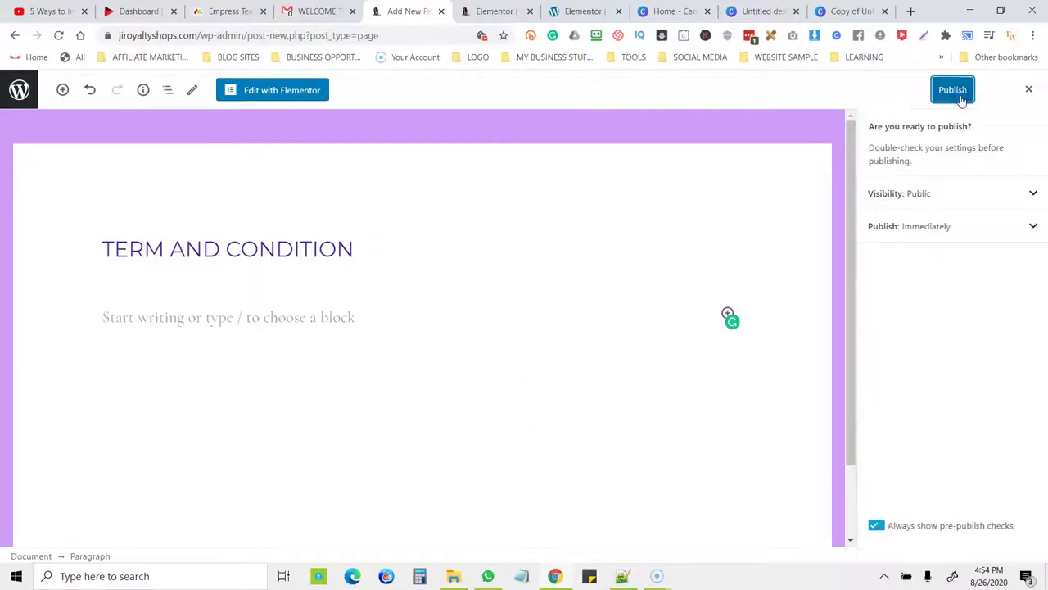
left_click(961, 96)
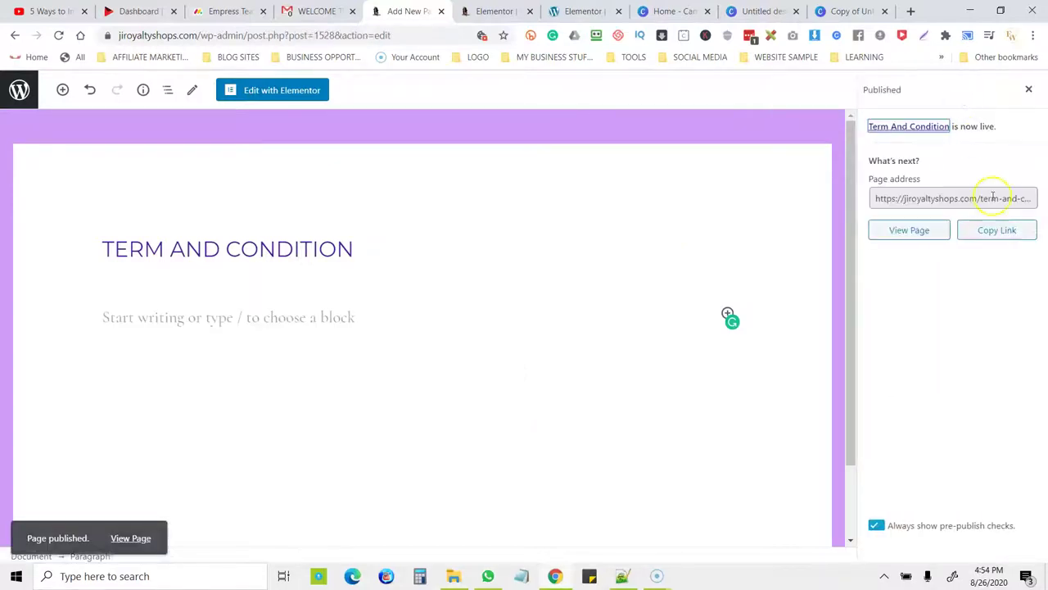
left_click(1005, 232)
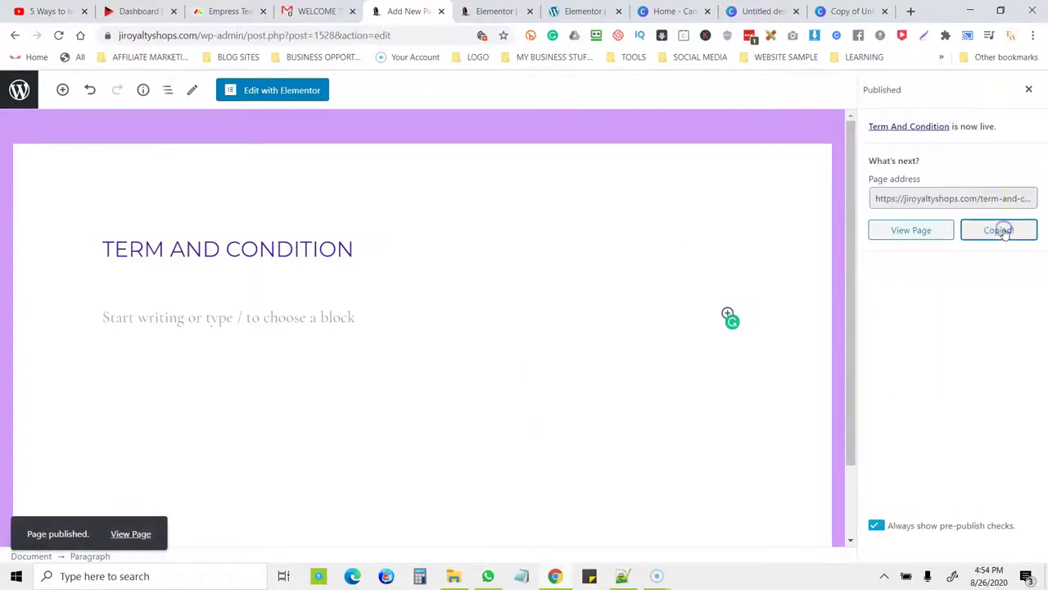
Paste the copied page address as the link of the Term And Condition item in the footer's LINKS list
left_click(490, 9)
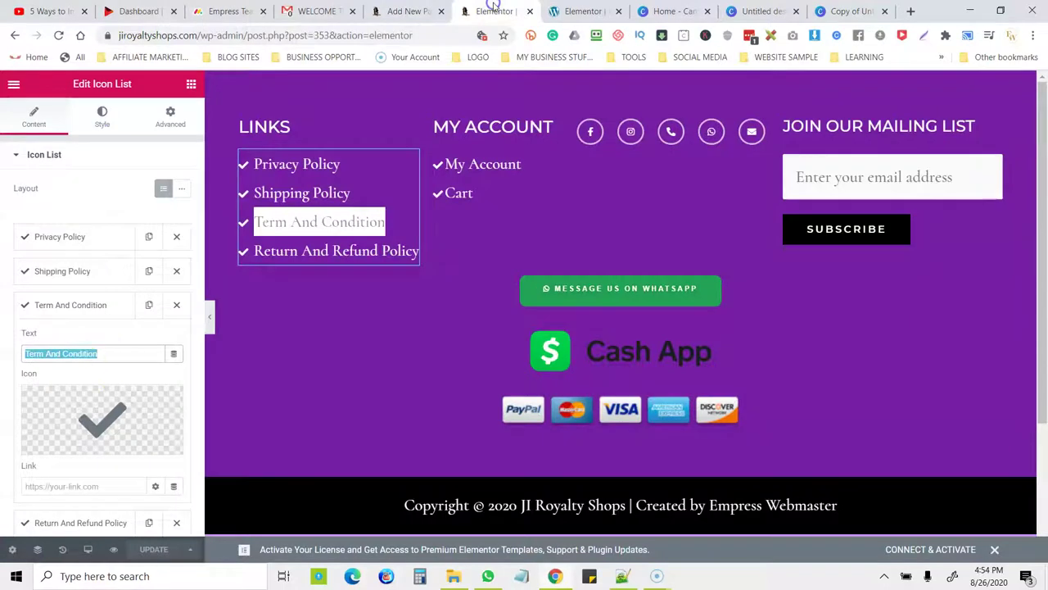
left_click(87, 483)
right_click(86, 483)
left_click(121, 353)
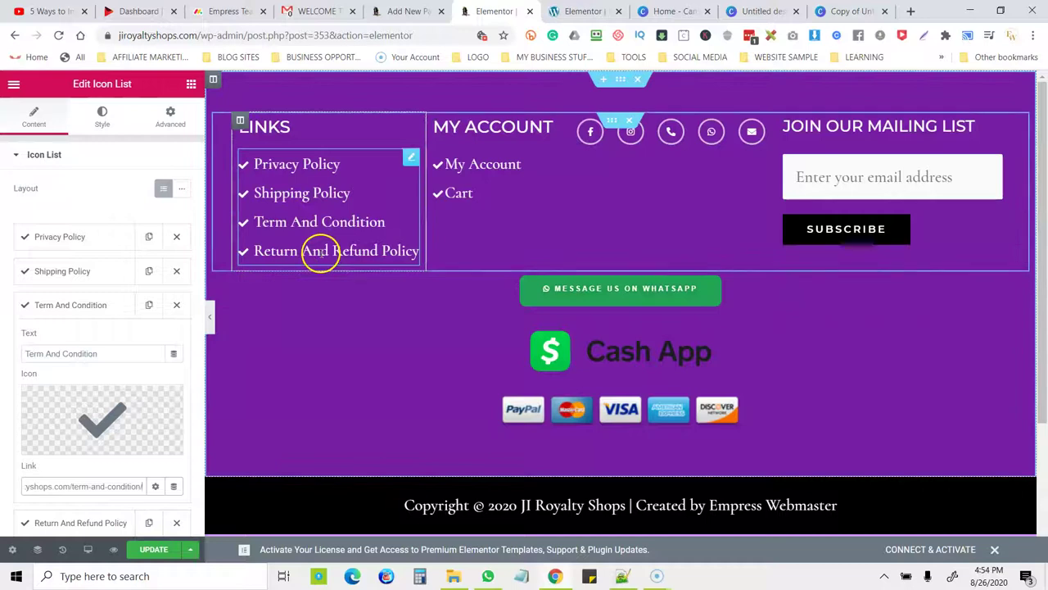
left_click(90, 303)
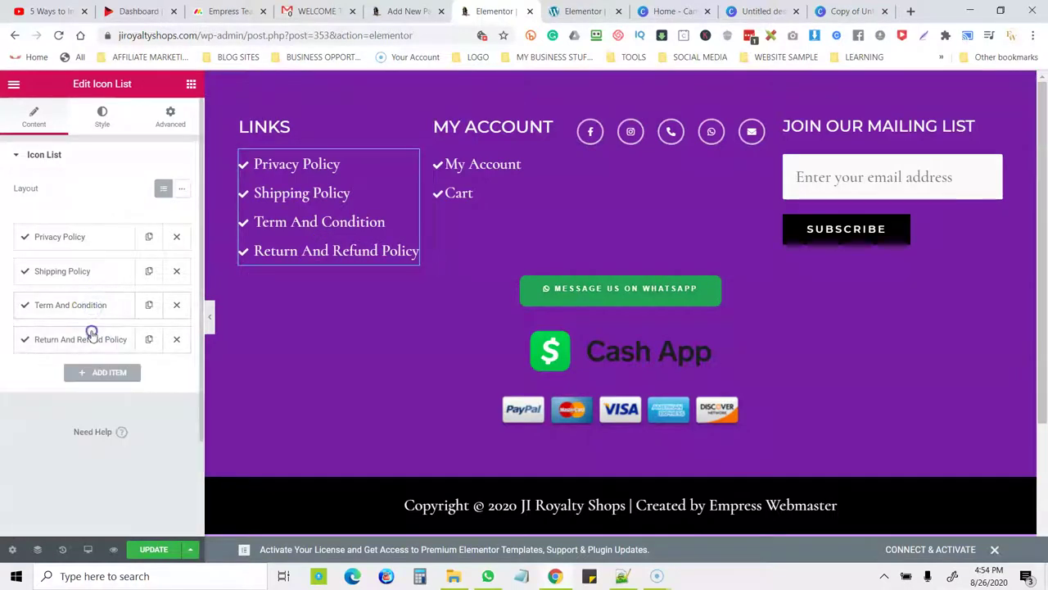
Copy the text of the "Return And Refund Policy" item in the footer's LINKS list
left_click(91, 335)
left_click_drag(129, 391, 30, 390)
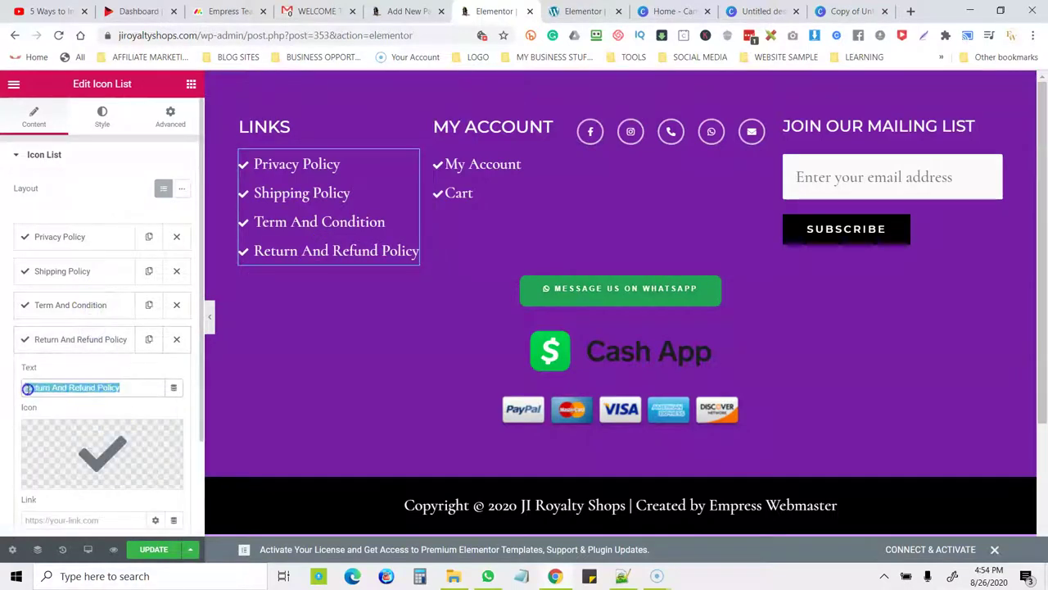
right_click(32, 389)
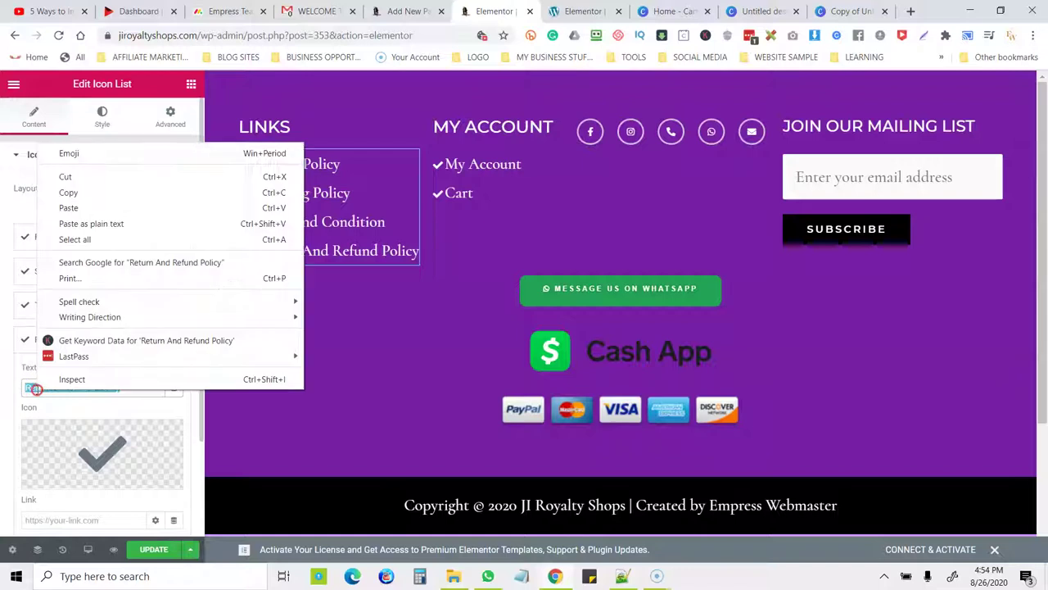
left_click(69, 192)
Start another new page from the Pages list and paste "Return And Refund Policy" as its title
left_click(403, 11)
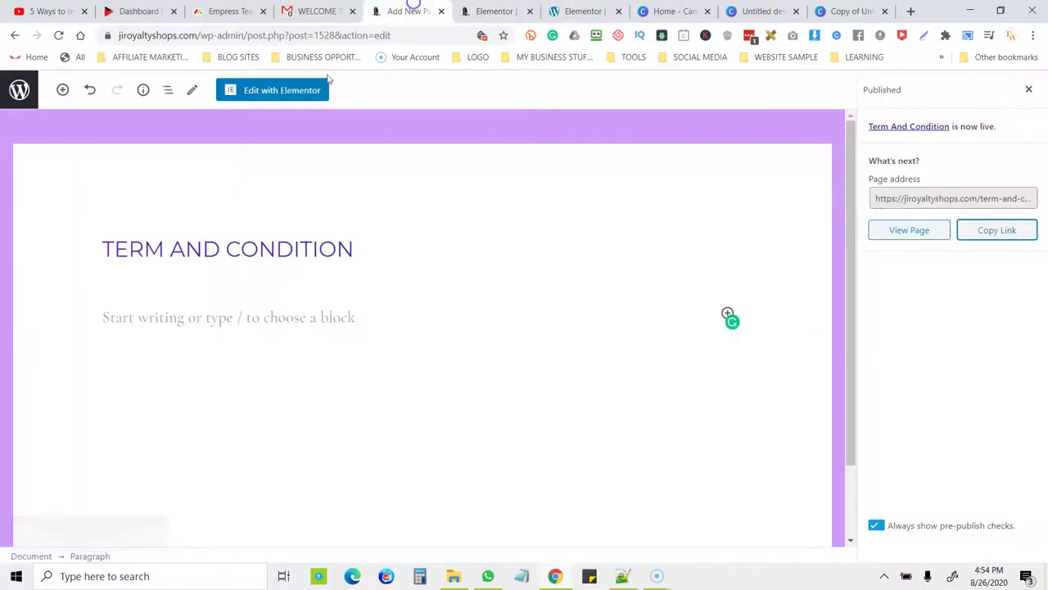
left_click(16, 36)
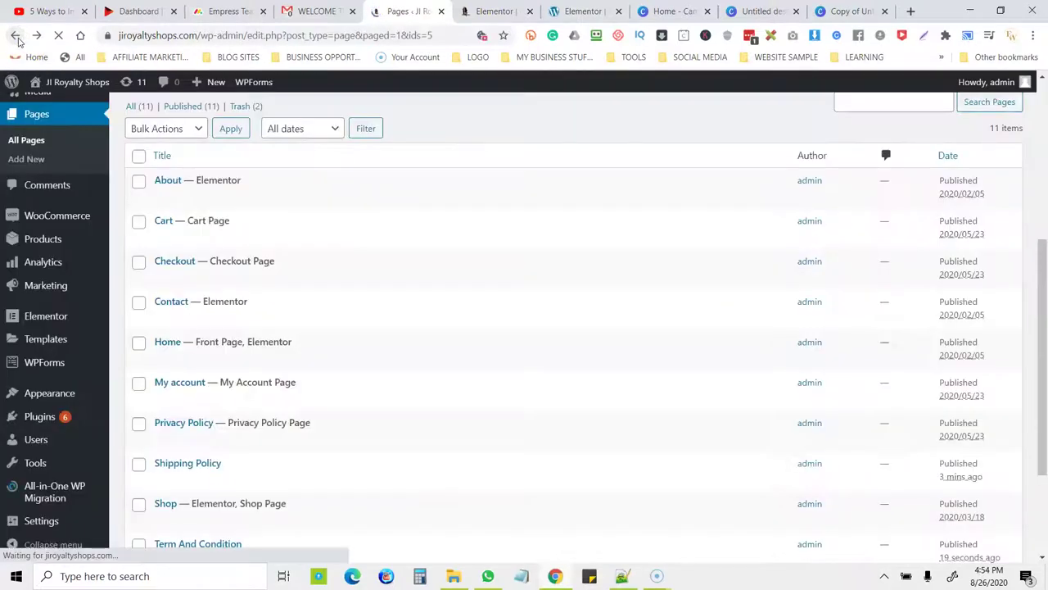
left_click(194, 162)
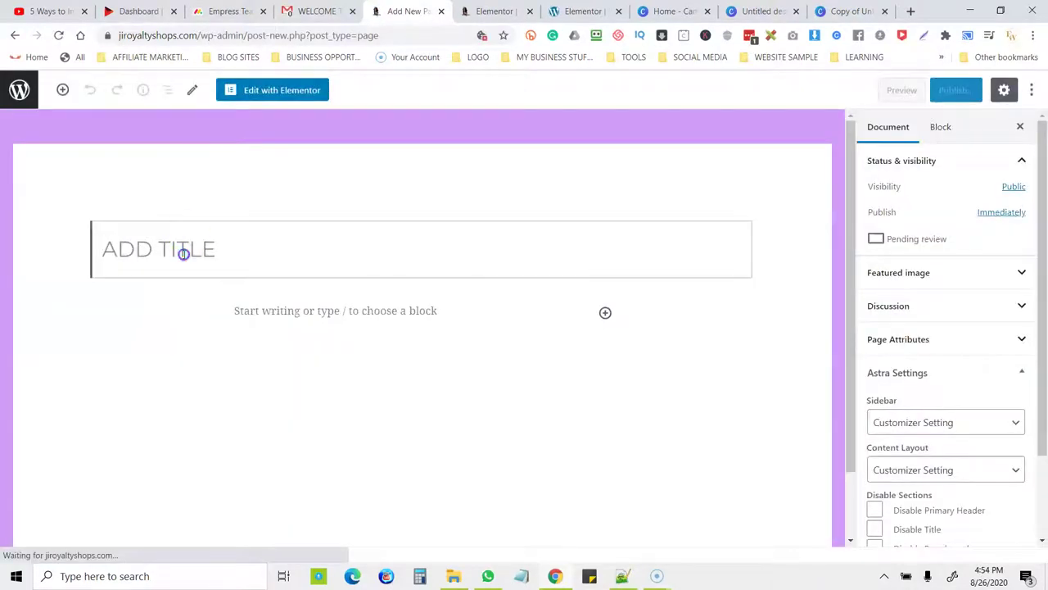
right_click(183, 254)
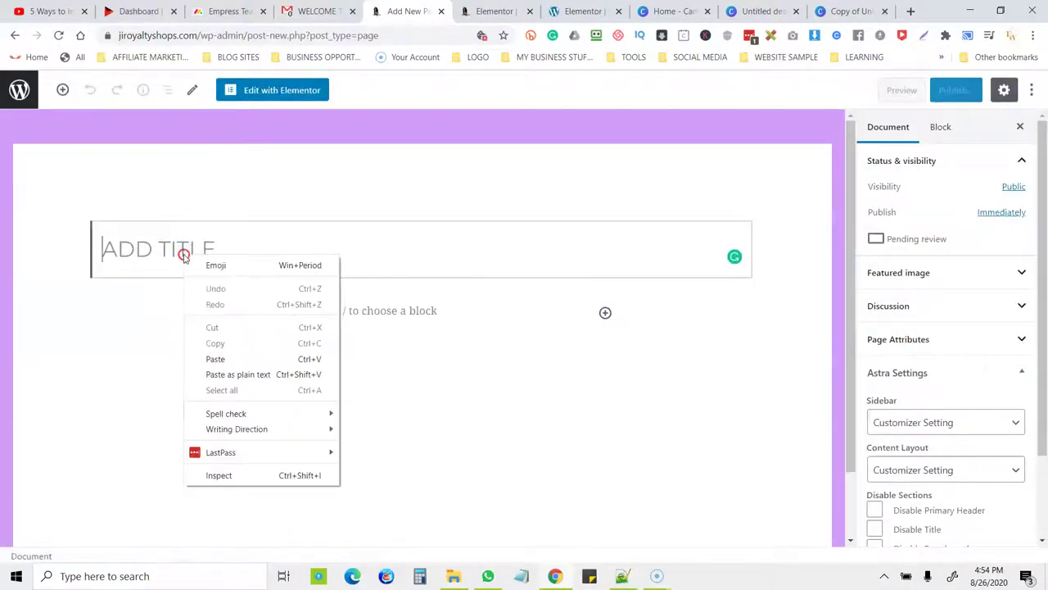
left_click(228, 357)
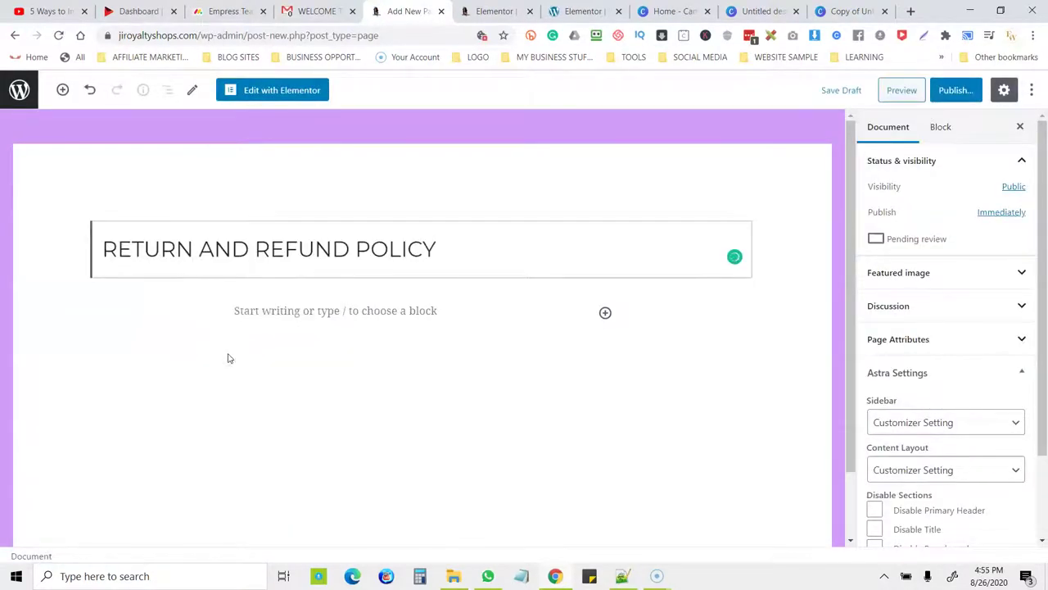
Publish the Return And Refund Policy page and copy its page address
left_click(916, 176)
left_click(407, 314)
left_click(955, 92)
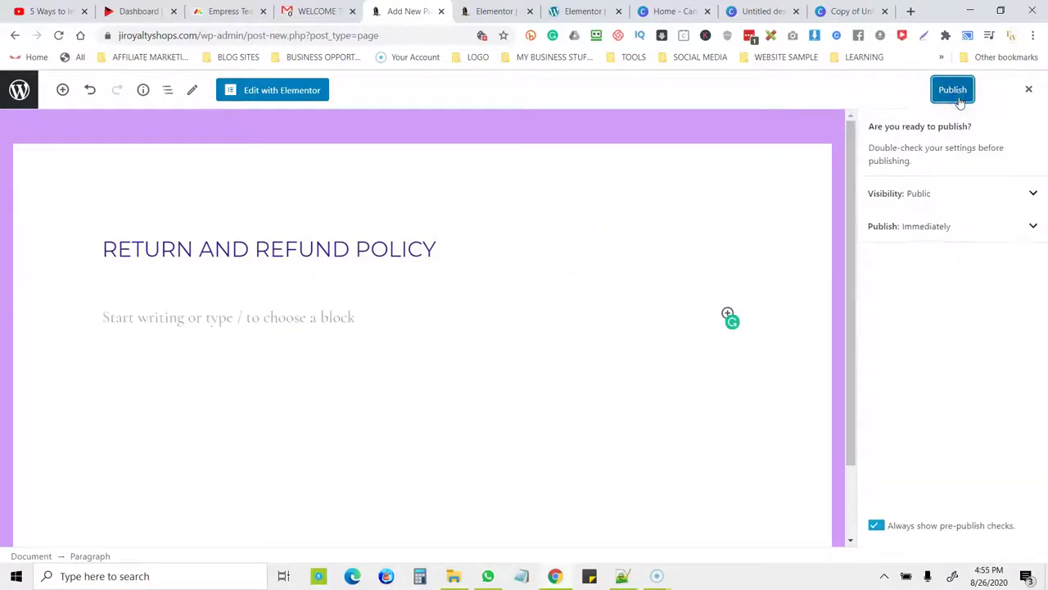
left_click(958, 93)
left_click(1003, 230)
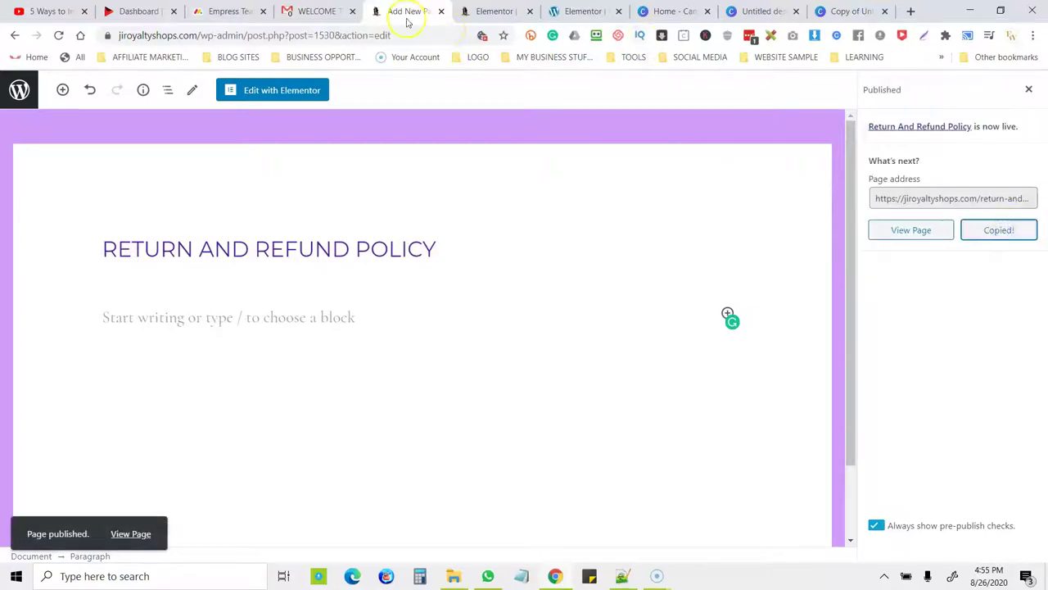
Paste the copied address as the Return And Refund Policy item's link in the footer and update the footer
left_click(497, 12)
left_click(100, 517)
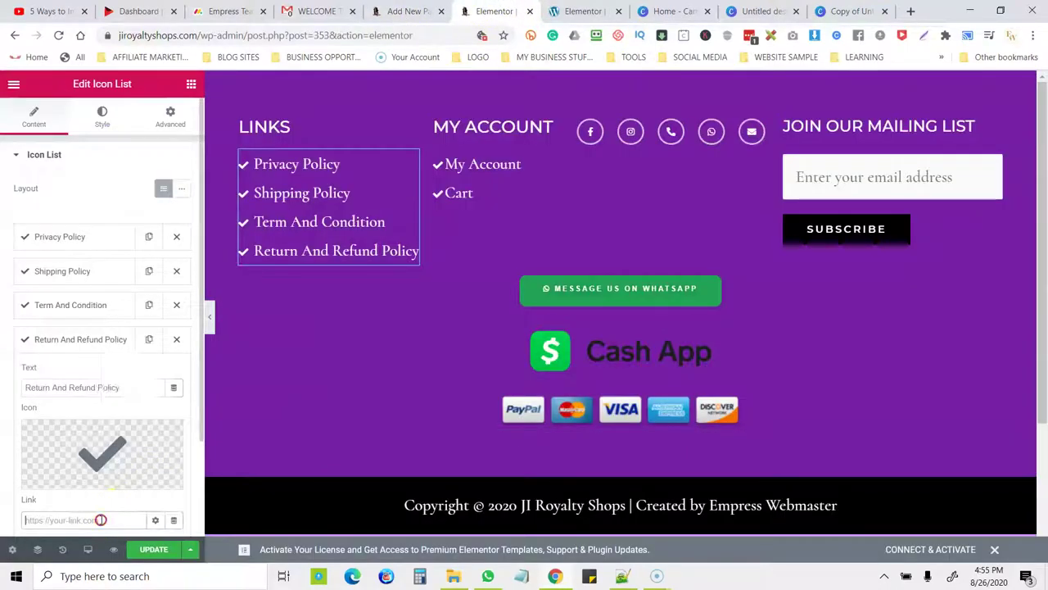
right_click(98, 519)
left_click(134, 389)
left_click(152, 549)
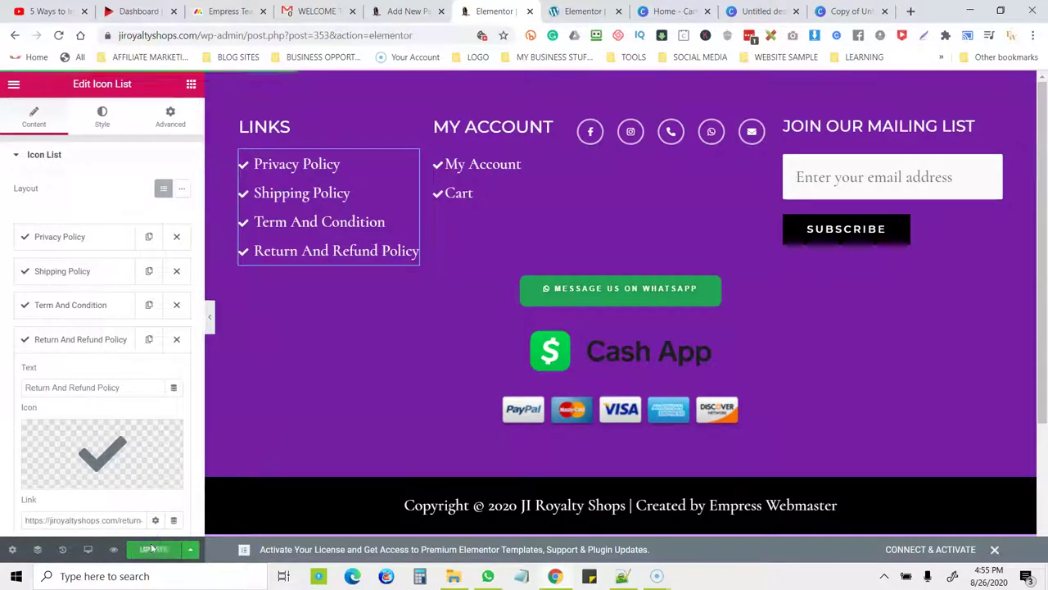
Open the My Account item in the footer's MY ACCOUNT list to view its settings, and leave the editor
left_click(506, 163)
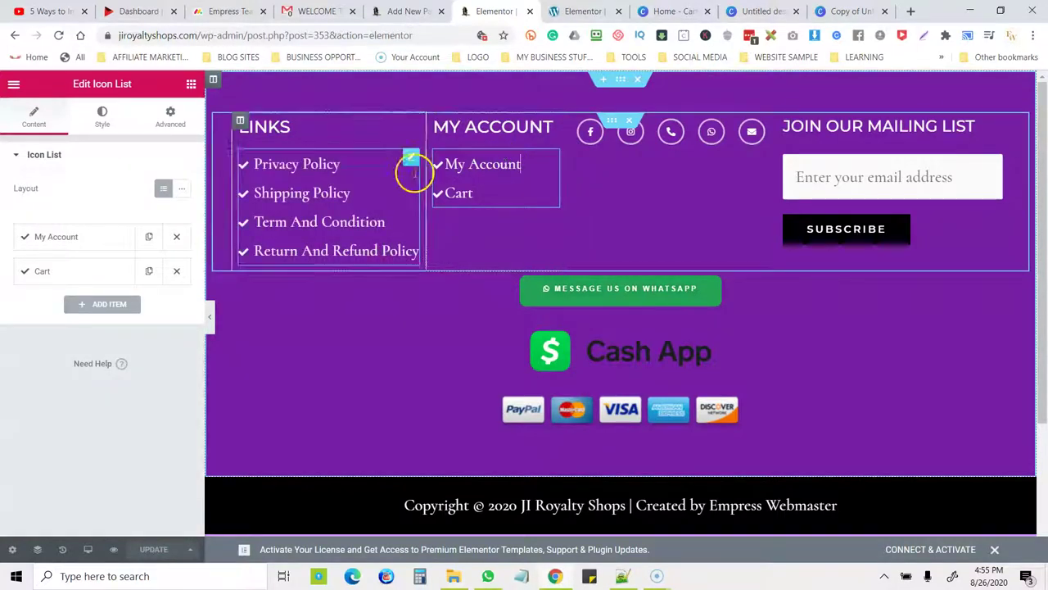
left_click(91, 233)
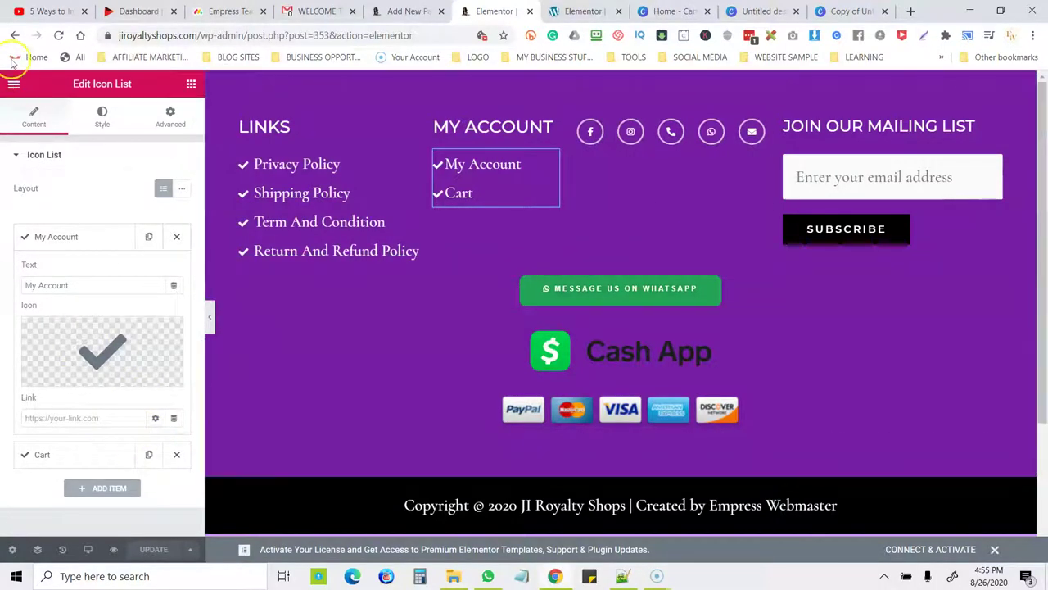
left_click(12, 37)
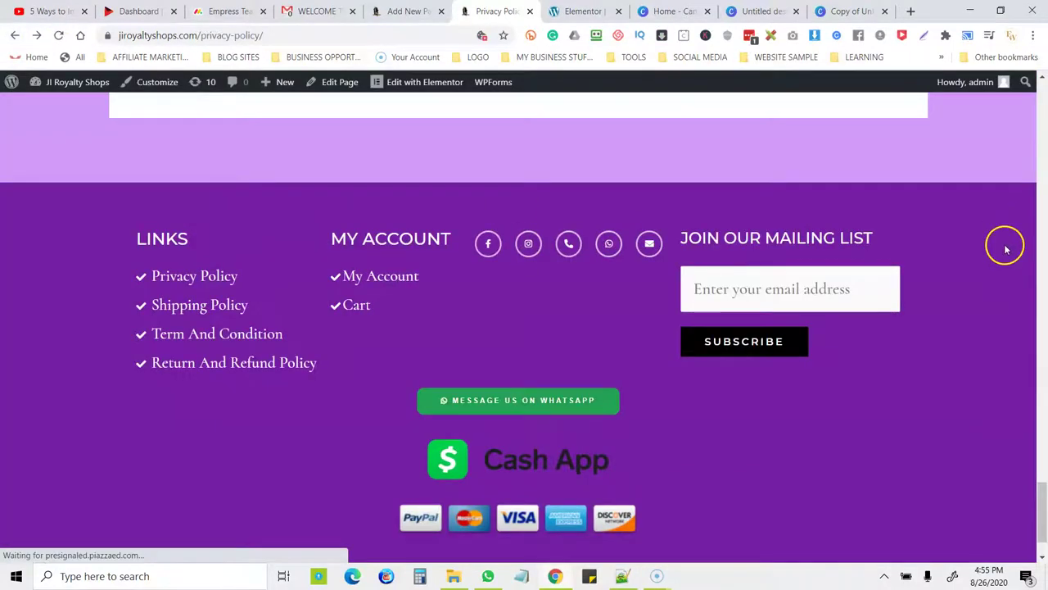
Review the live Privacy Policy page and the site's home page from footer to header
left_click_drag(1041, 524, 1043, 91)
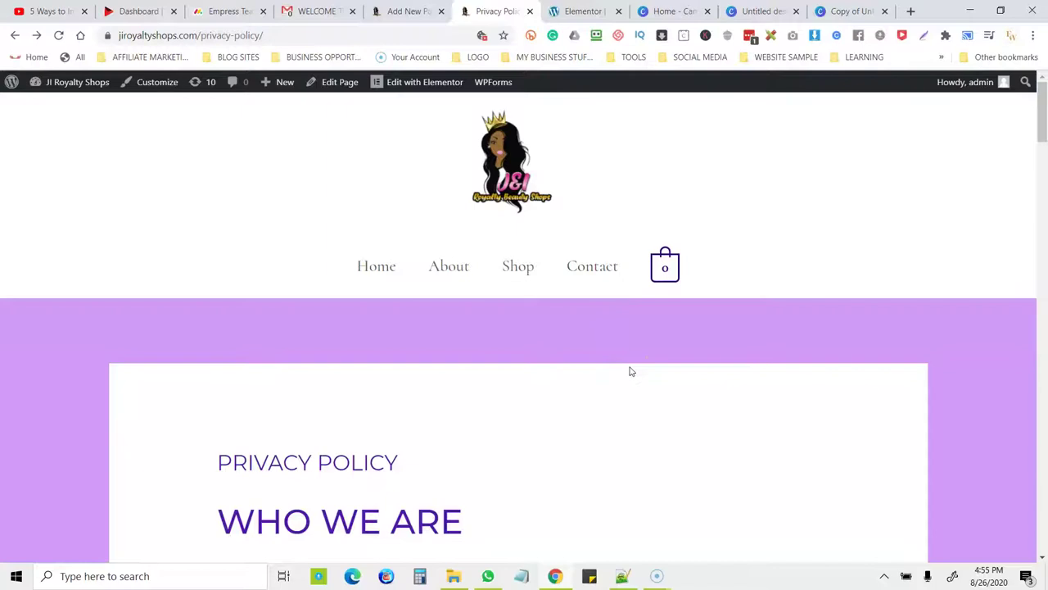
left_click(16, 37)
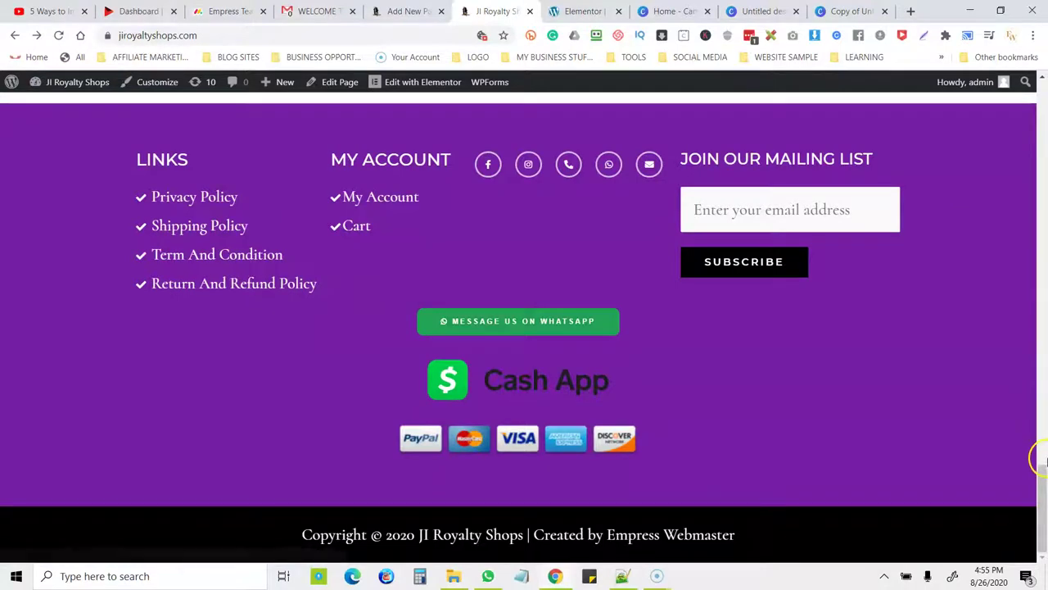
left_click_drag(1040, 482, 1044, 59)
left_click_drag(1044, 95, 1042, 174)
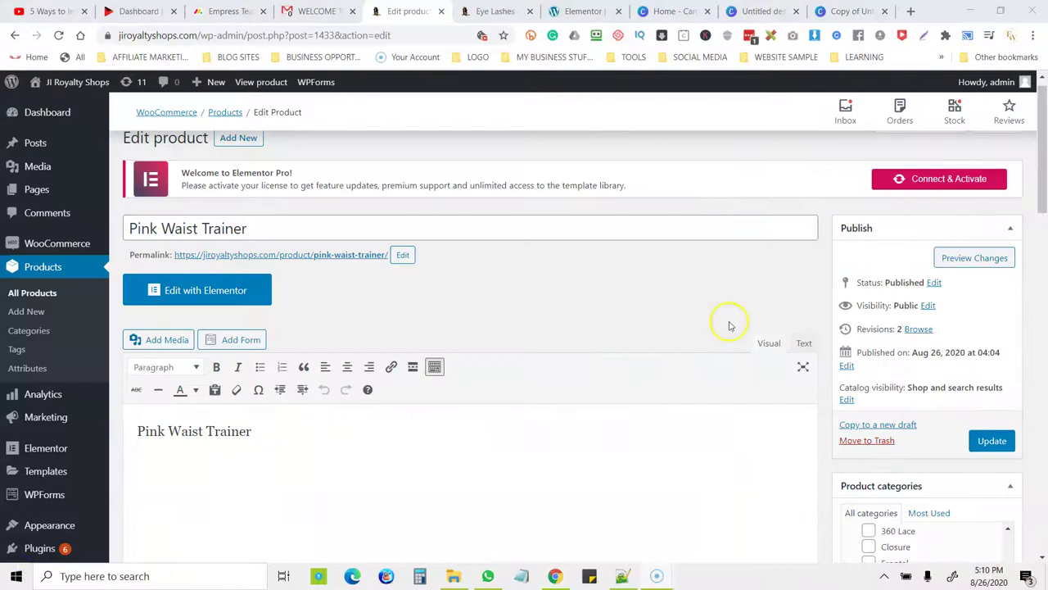
Look over the Pink Waist Trainer product's variations and open the store's product attributes list
left_click_drag(1041, 184, 1043, 315)
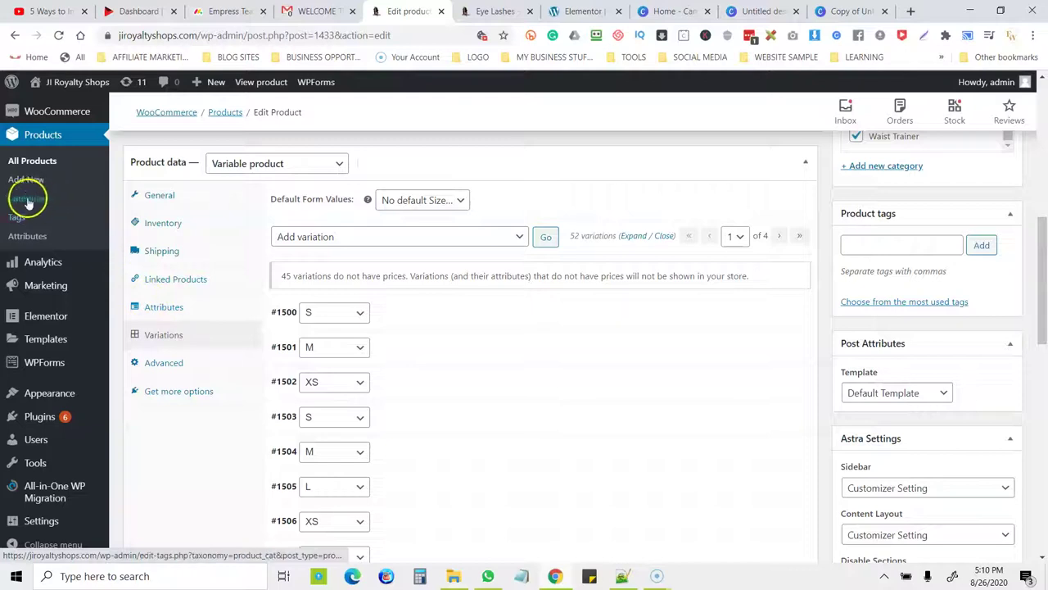
left_click(29, 236)
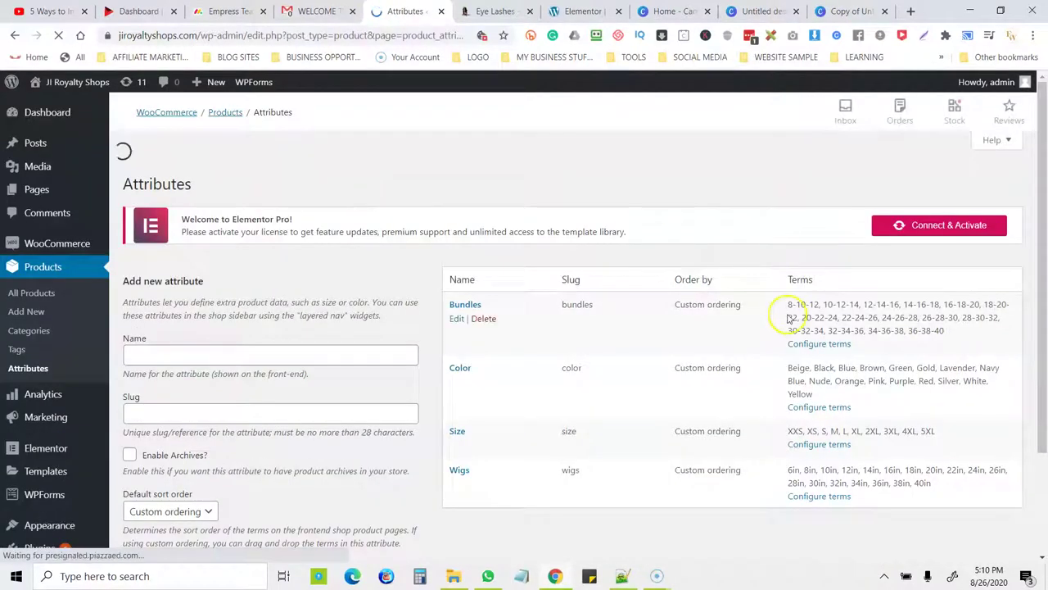
left_click_drag(1037, 171, 1044, 264)
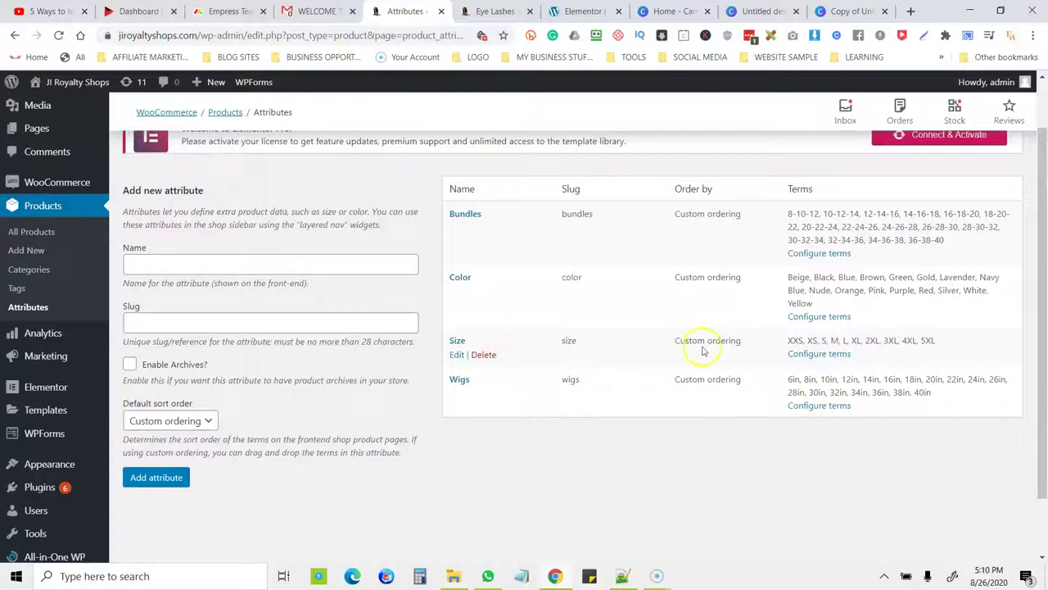
Open the Size attribute's terms and examine the list of available sizes
left_click(810, 355)
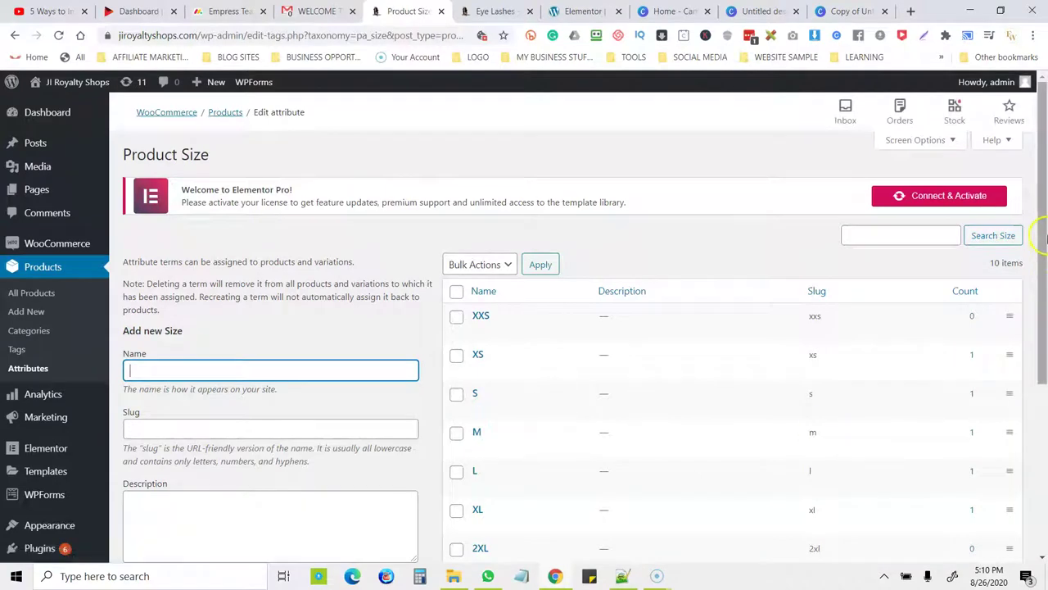
scroll(1038, 262, "down", 2)
scroll(1044, 303, "down", 3)
scroll(1044, 303, "up", 5)
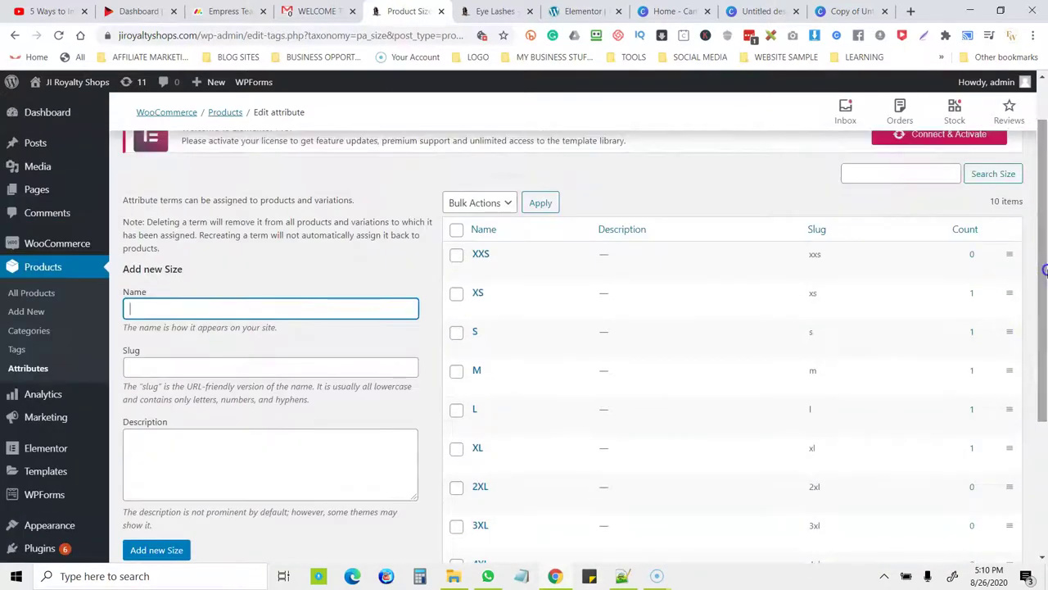
Open the Pink Waist Trainer product for editing and review its Size attribute values and its list of variations
left_click(5, 293)
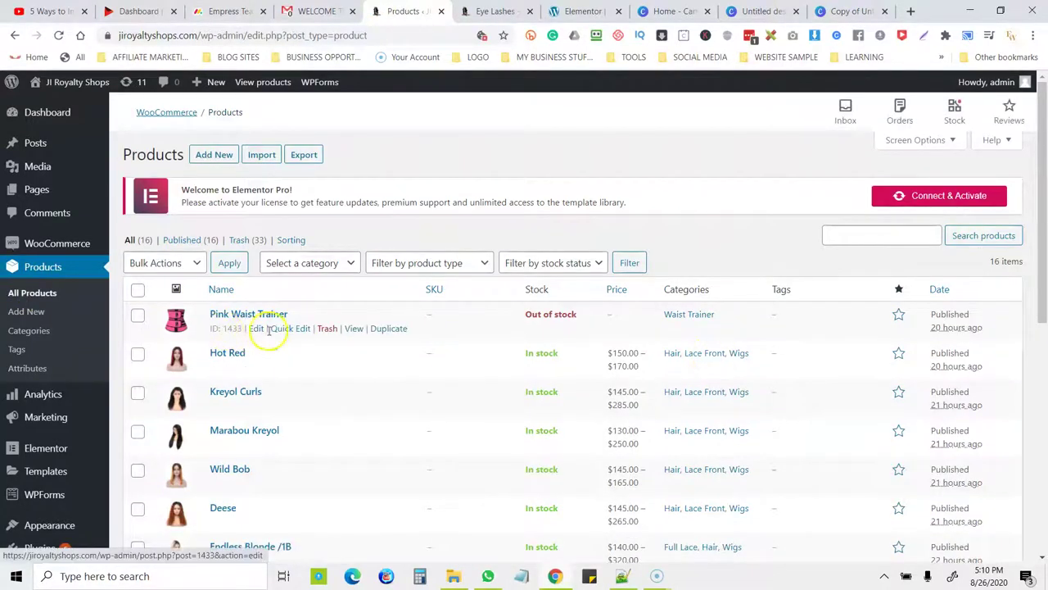
left_click(256, 329)
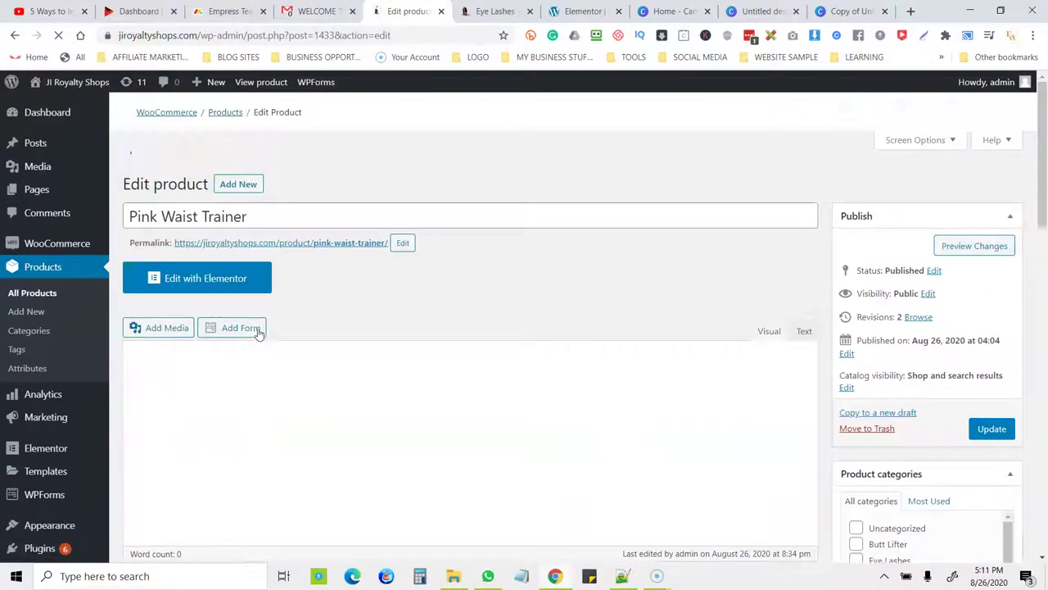
scroll(1044, 239, "down", 3)
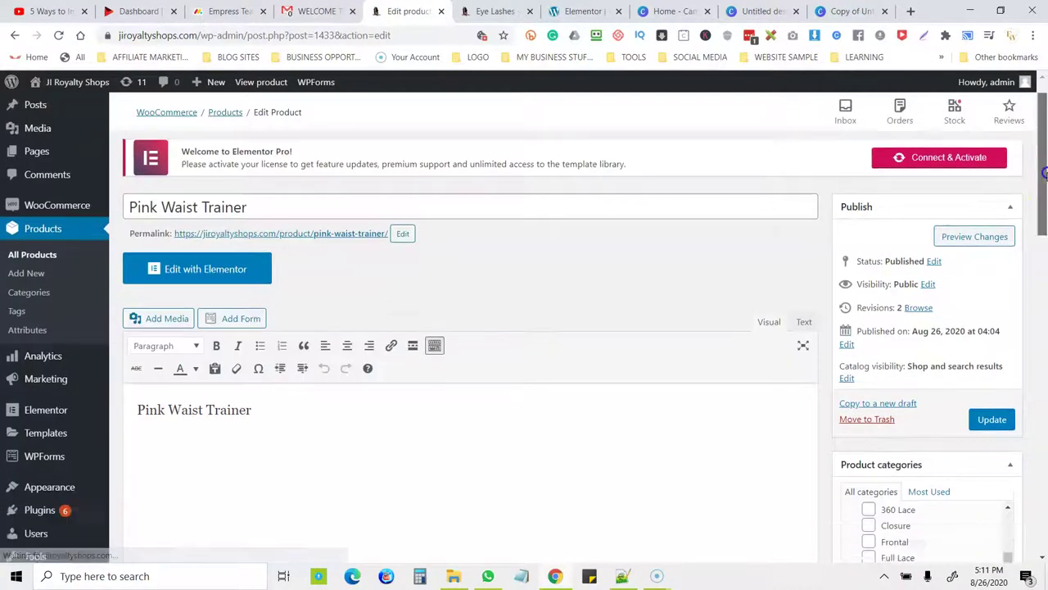
scroll(1044, 239, "down", 3)
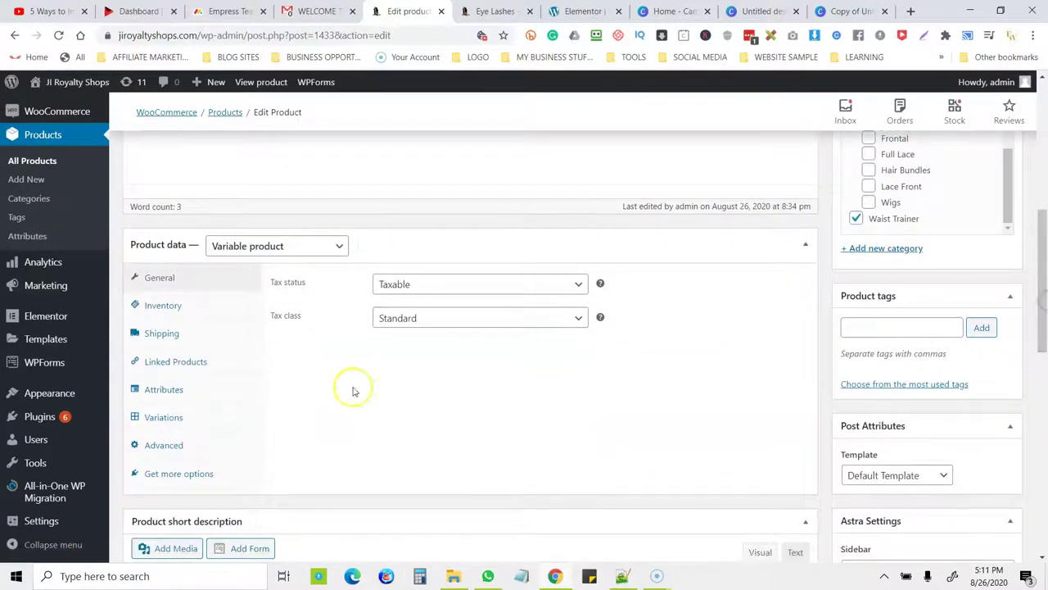
left_click(175, 389)
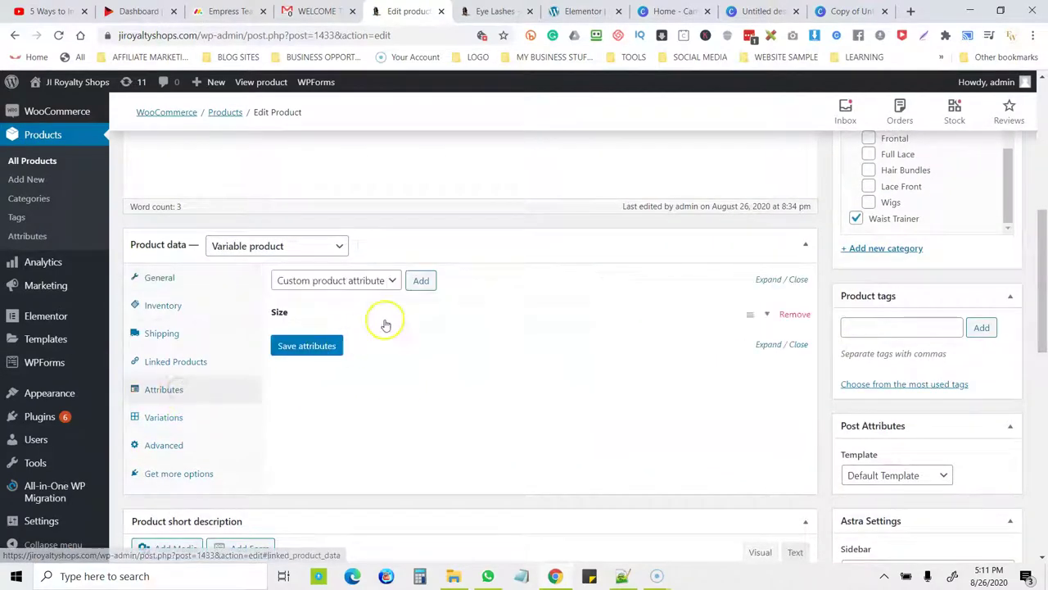
left_click(386, 325)
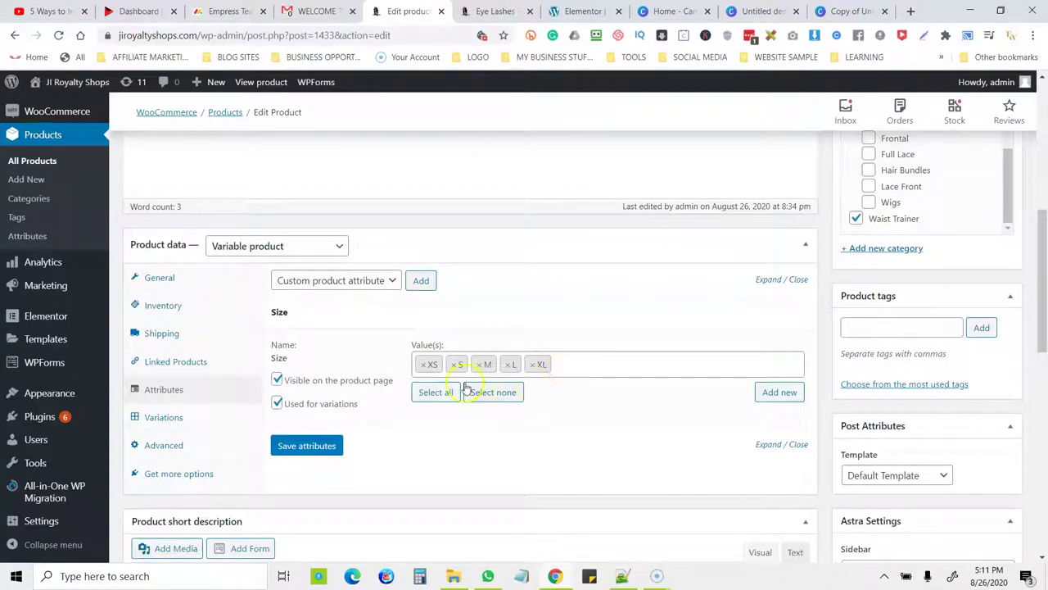
left_click(152, 417)
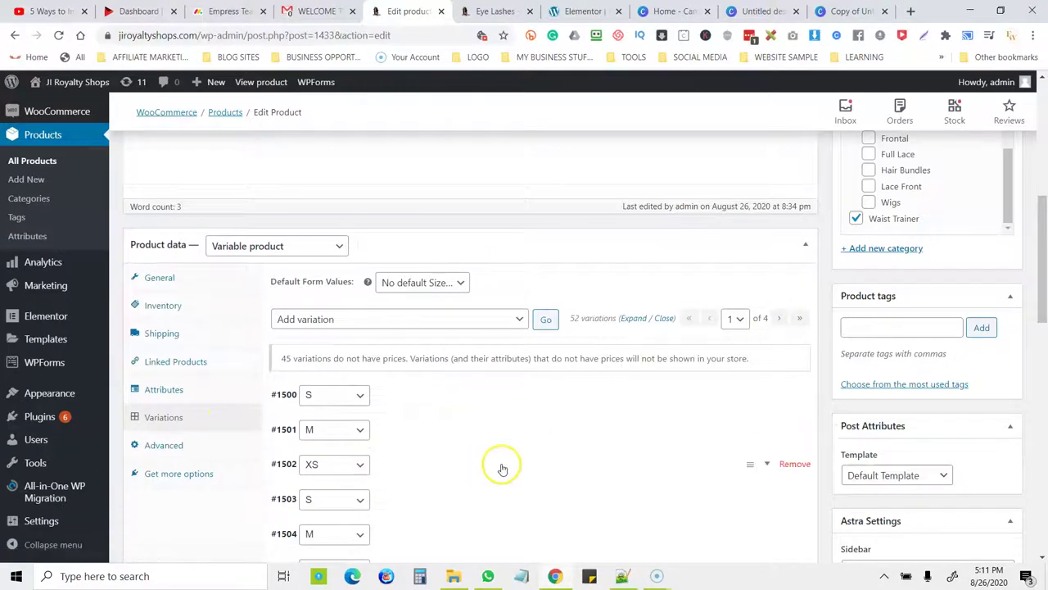
Move the XS variation #1502 above the M variation #1501 and save the changed variation order
left_click_drag(748, 464, 729, 419)
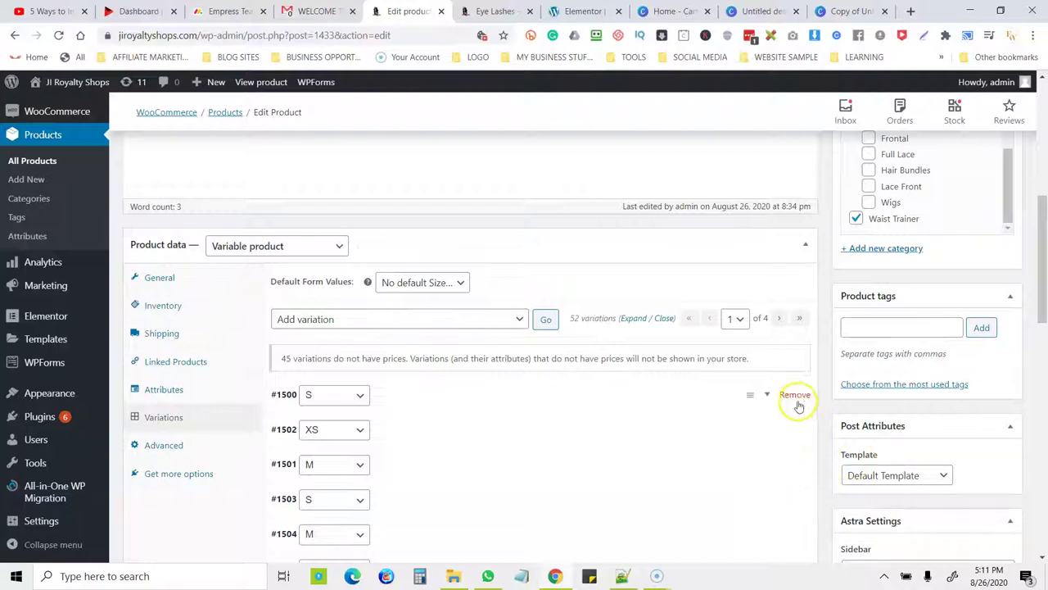
left_click(795, 396)
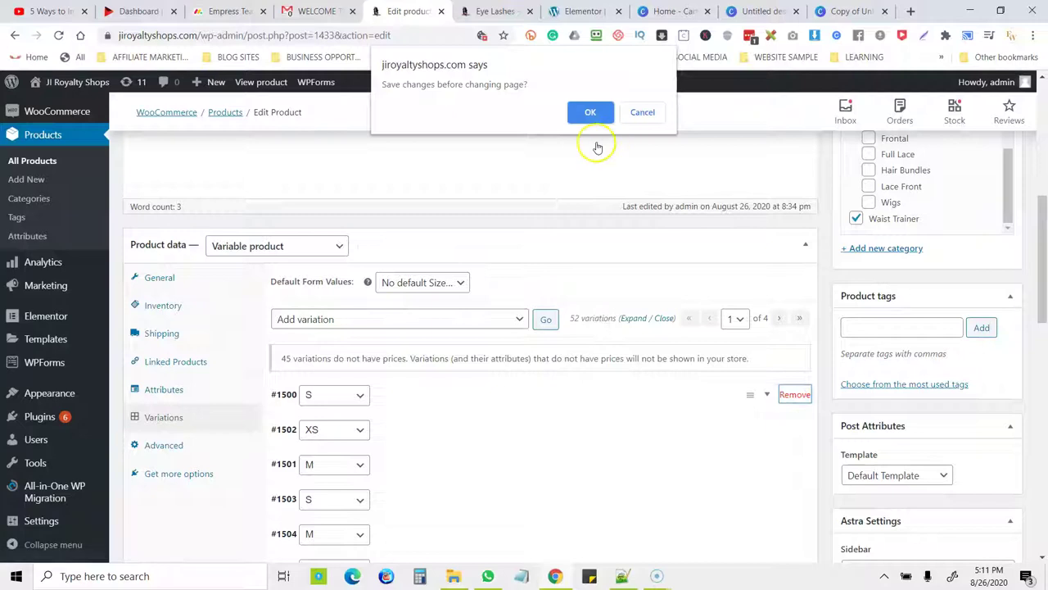
left_click(591, 112)
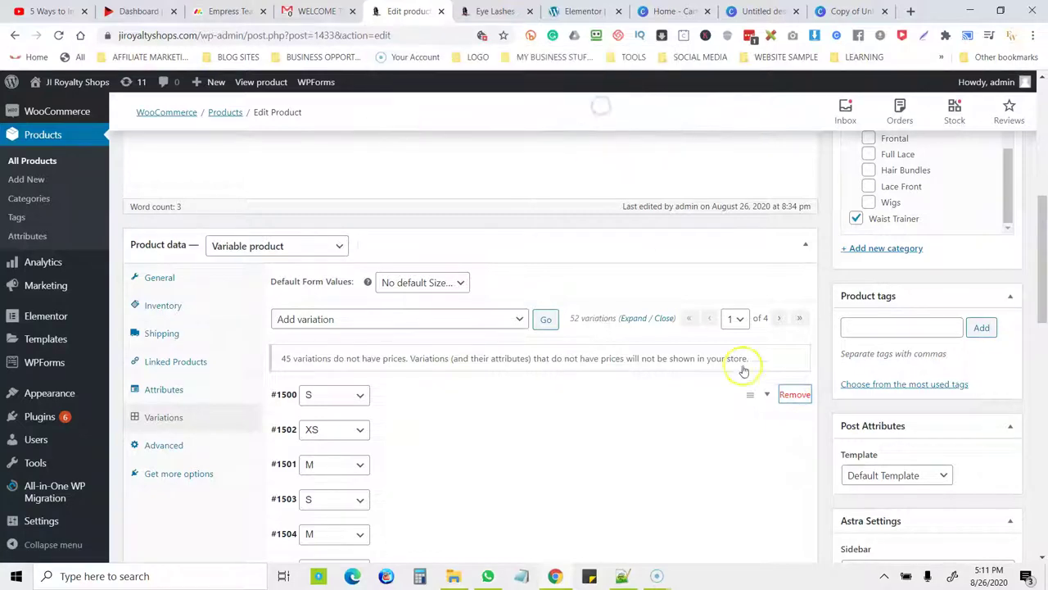
Remove the S variation #1500, the XS variation #1502 and the M variation #1501 from the Pink Waist Trainer
left_click(795, 396)
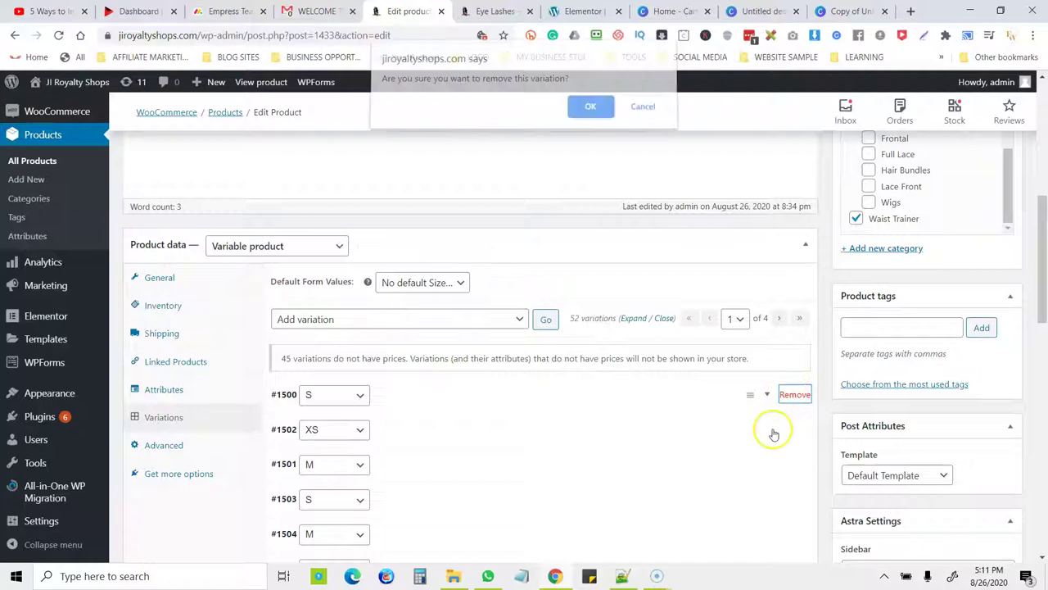
left_click(593, 115)
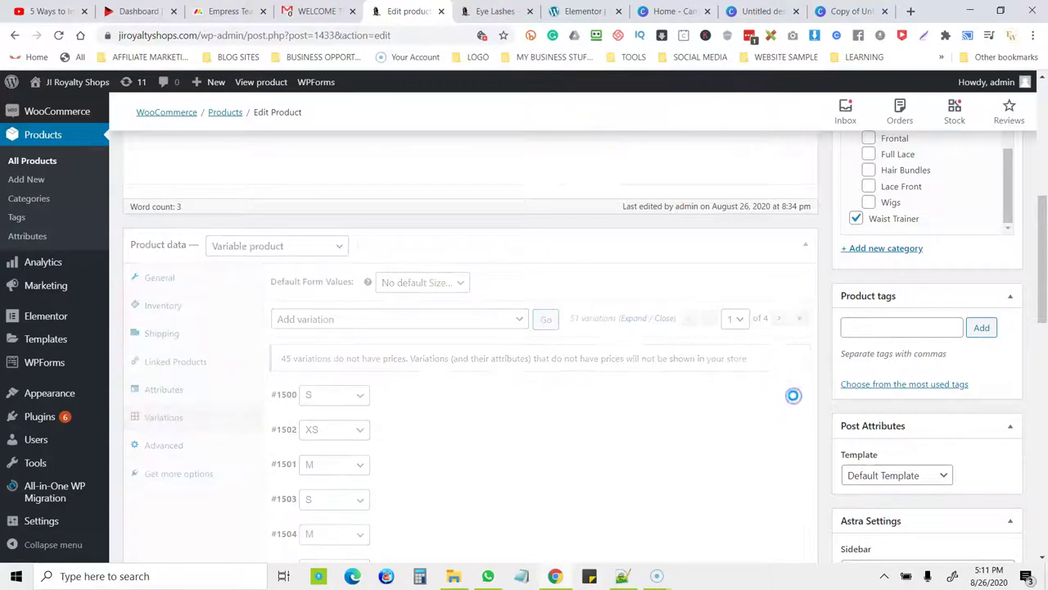
left_click(795, 394)
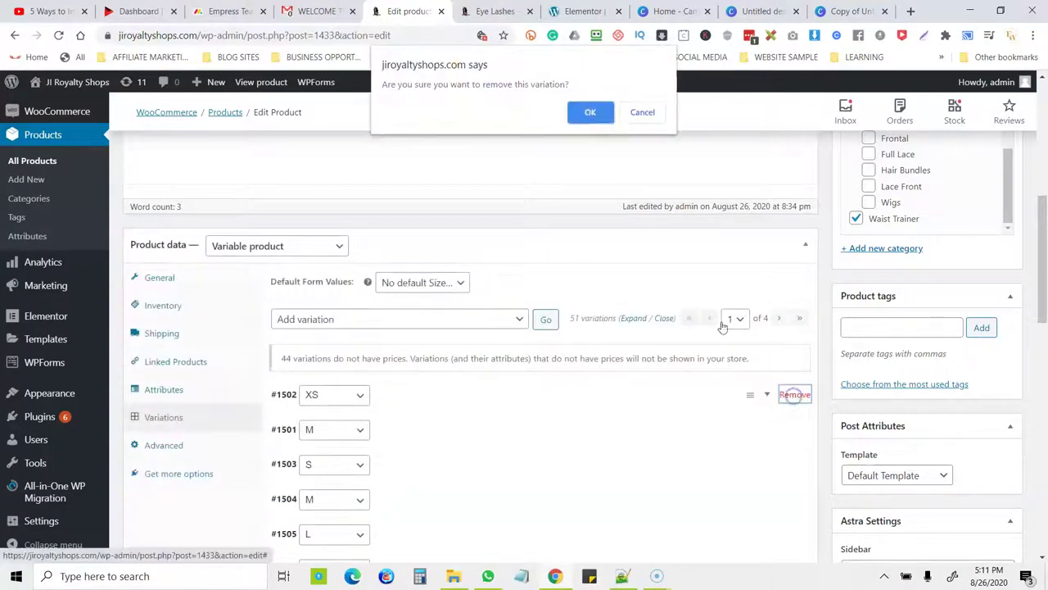
left_click(598, 112)
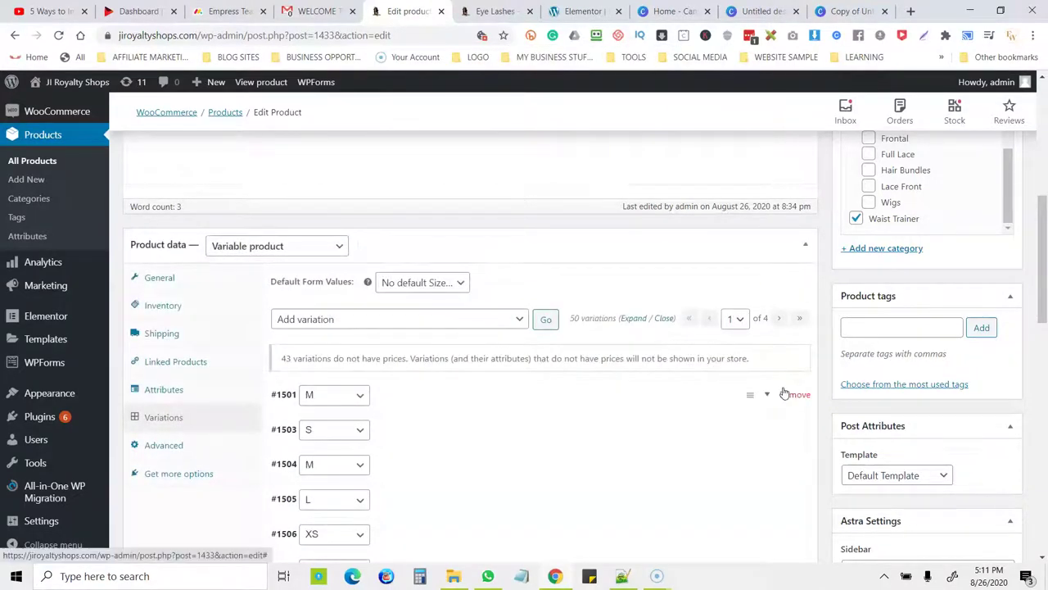
left_click(795, 394)
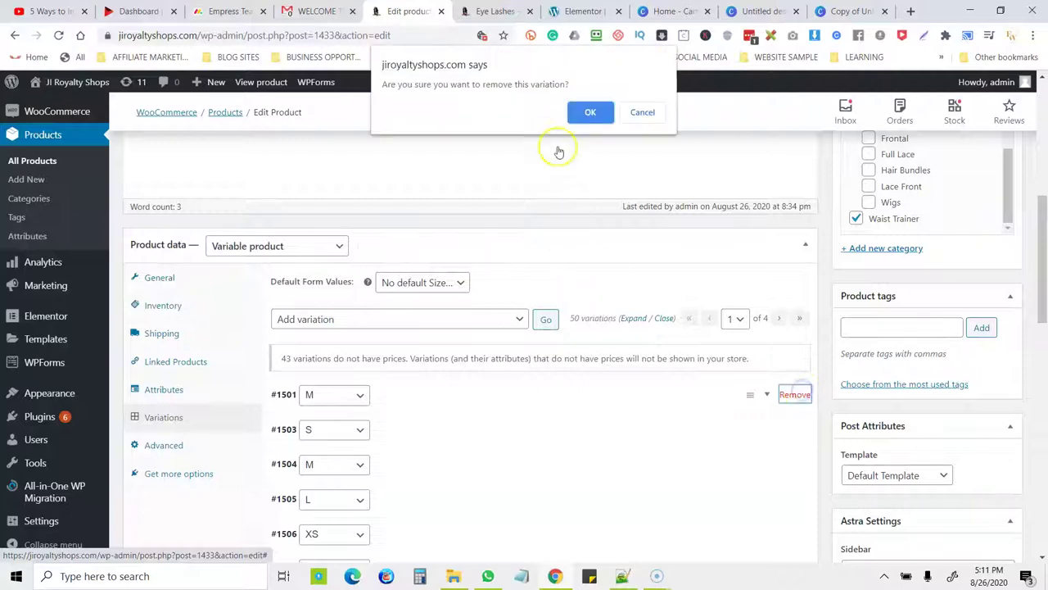
left_click(594, 110)
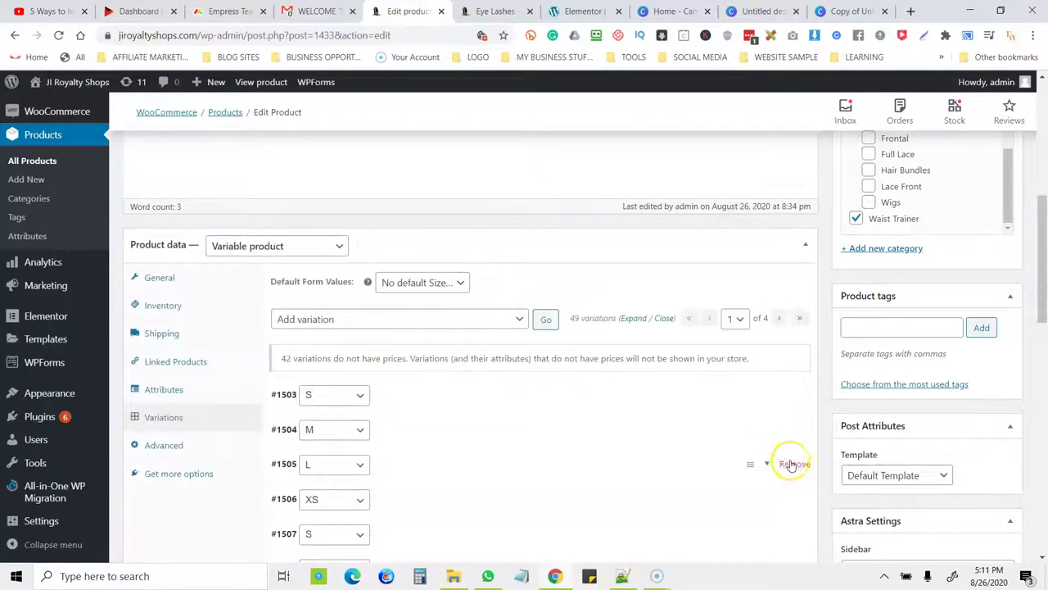
Remove the L variation #1505, the S variation #1503, the M variation #1504 and the XS variation #1506
left_click(795, 459)
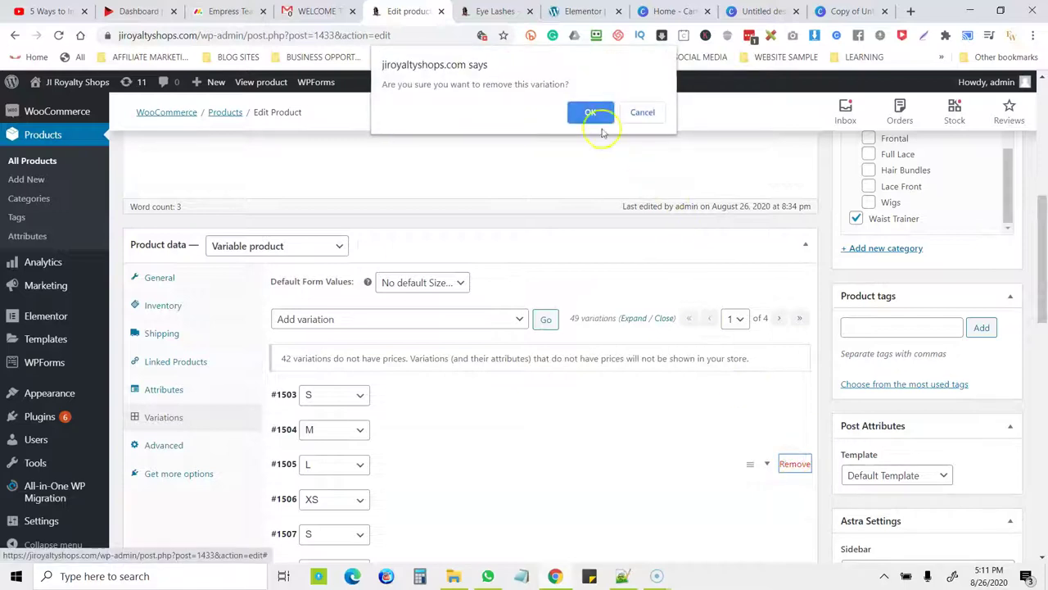
left_click(595, 117)
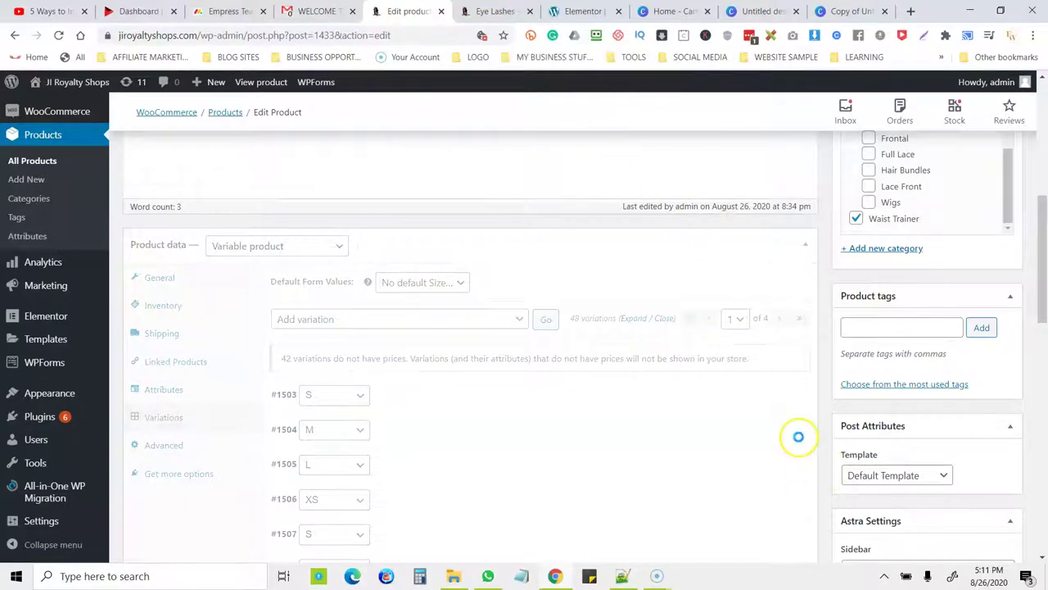
left_click(791, 395)
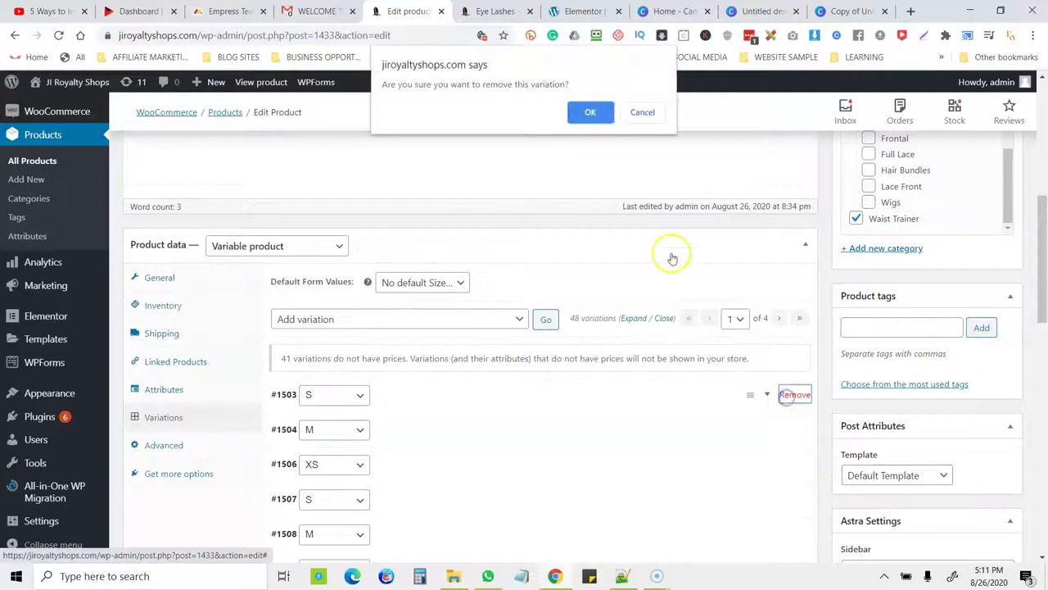
left_click(590, 112)
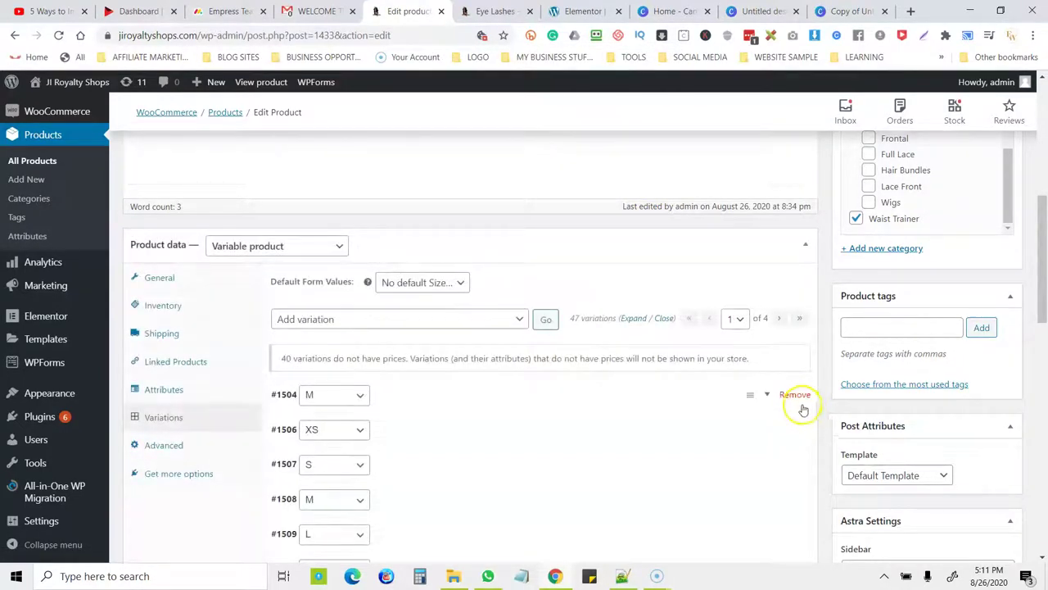
left_click(794, 395)
left_click(591, 114)
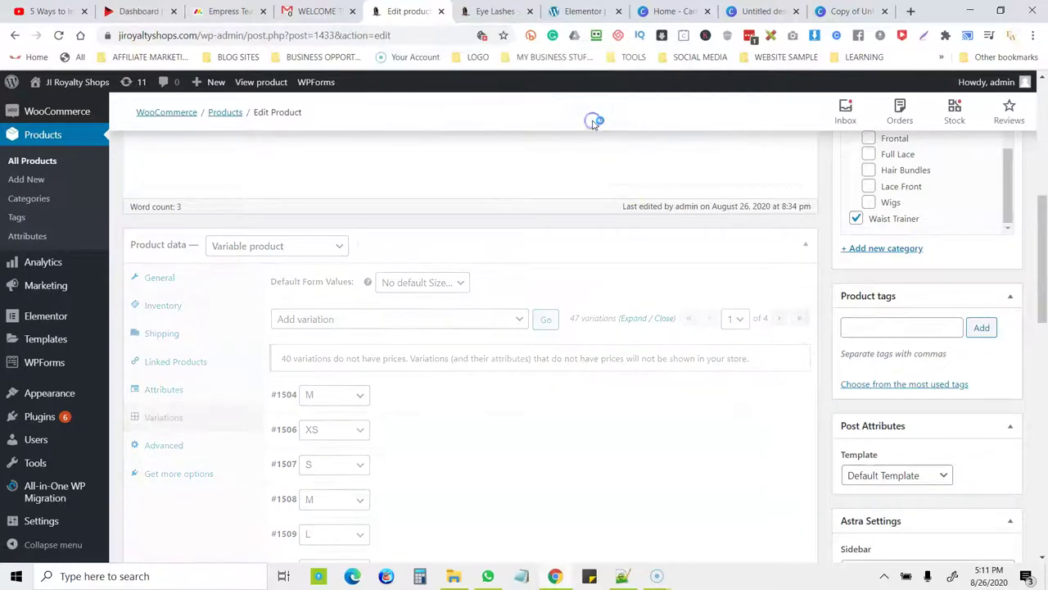
left_click(786, 405)
left_click(790, 400)
left_click(599, 110)
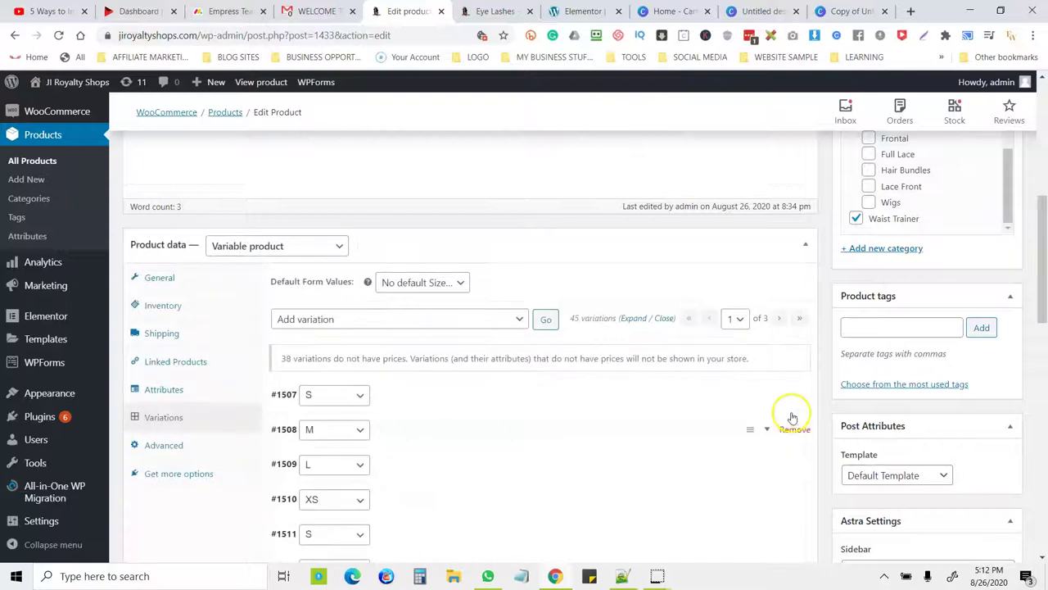
Remove the M variation #1508, the L variation #1509 and the S variation #1507 from the product
left_click(795, 428)
left_click(596, 109)
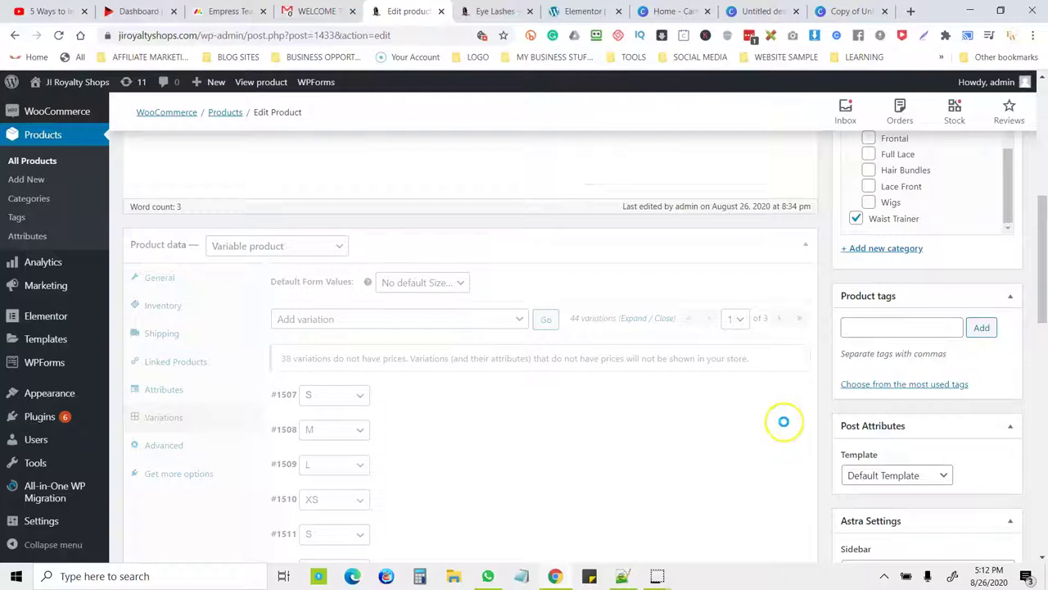
left_click(793, 428)
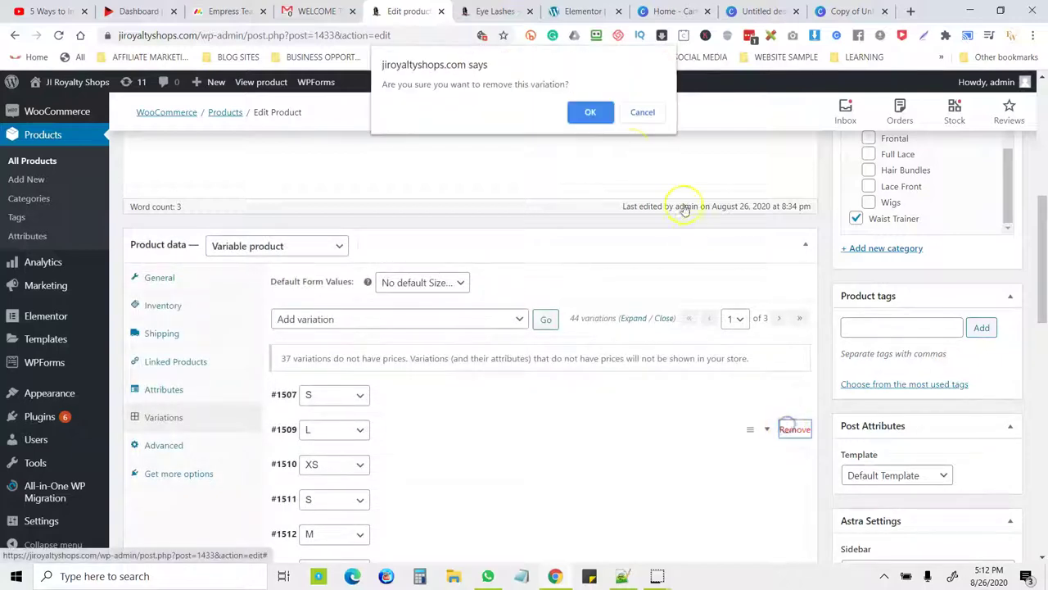
left_click(596, 111)
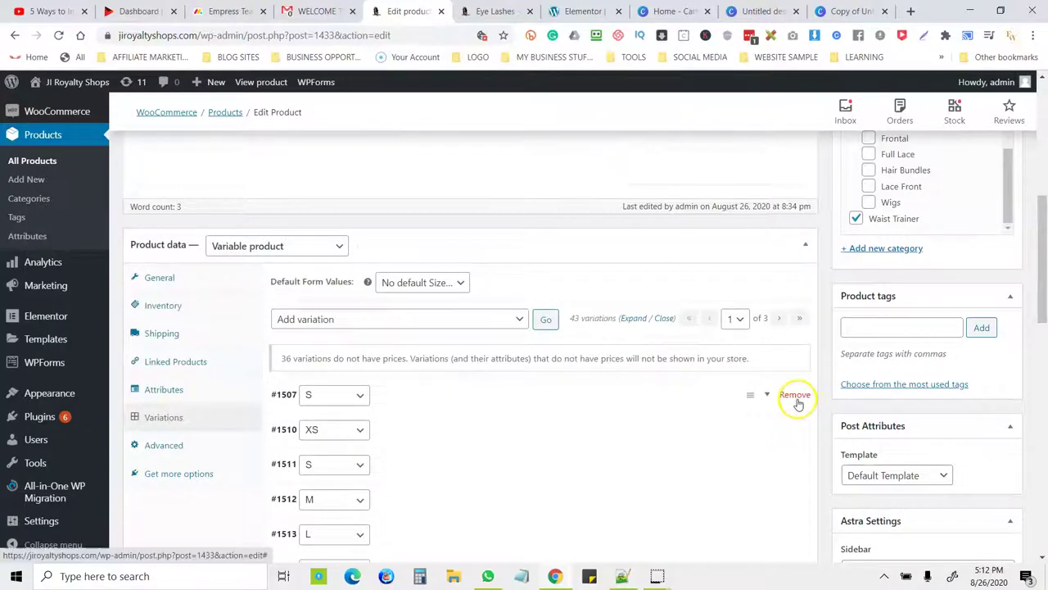
left_click(794, 394)
left_click(590, 112)
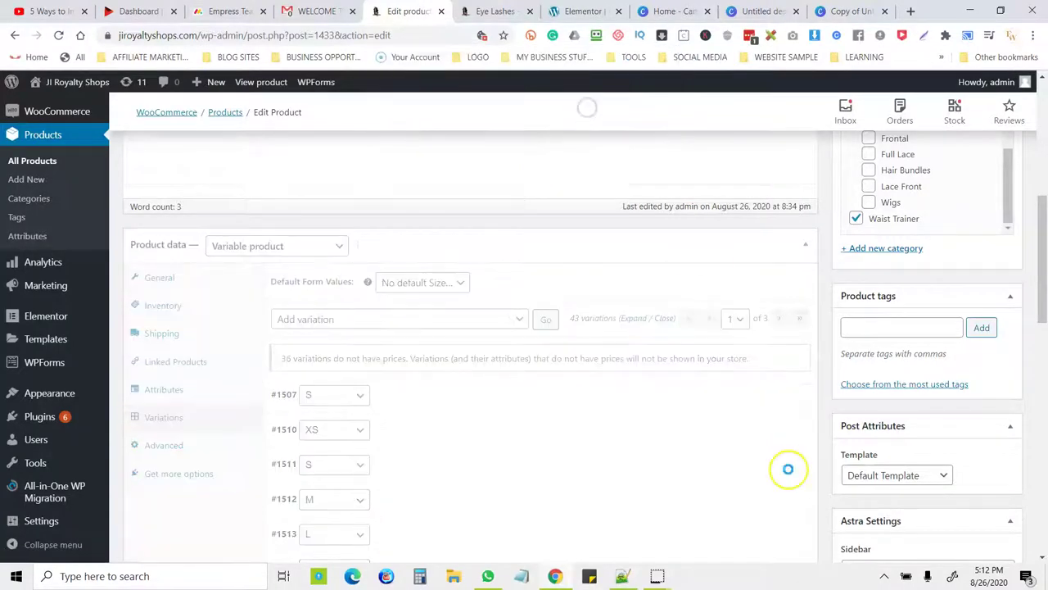
Remove the XS variation #1510 and the S variation #1511 from the product
left_click(791, 395)
left_click(585, 108)
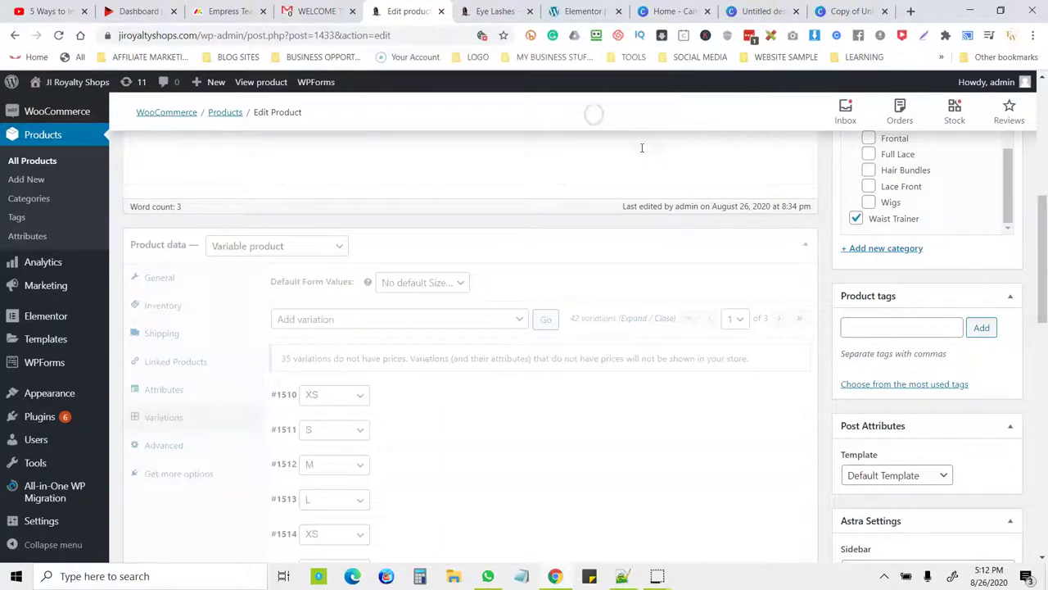
left_click(793, 397)
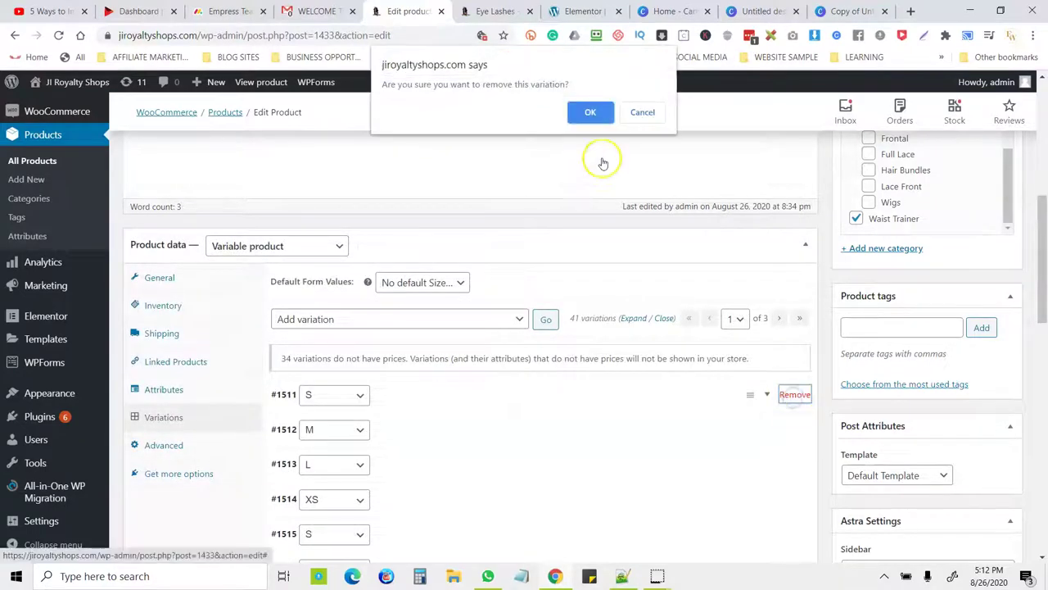
left_click(591, 108)
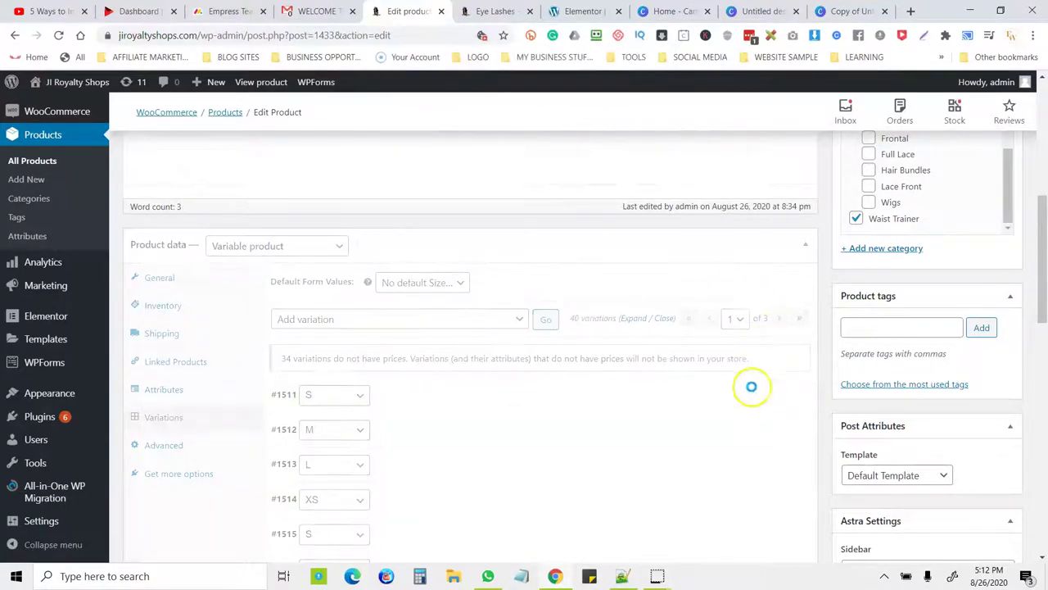
Reorder the variations so XS #1514 comes first and S #1515 second, above M #1512 and L #1513
mouse_move(1044, 229)
left_mouse_down()
mouse_move(1044, 354)
mouse_move(1044, 249)
left_mouse_up()
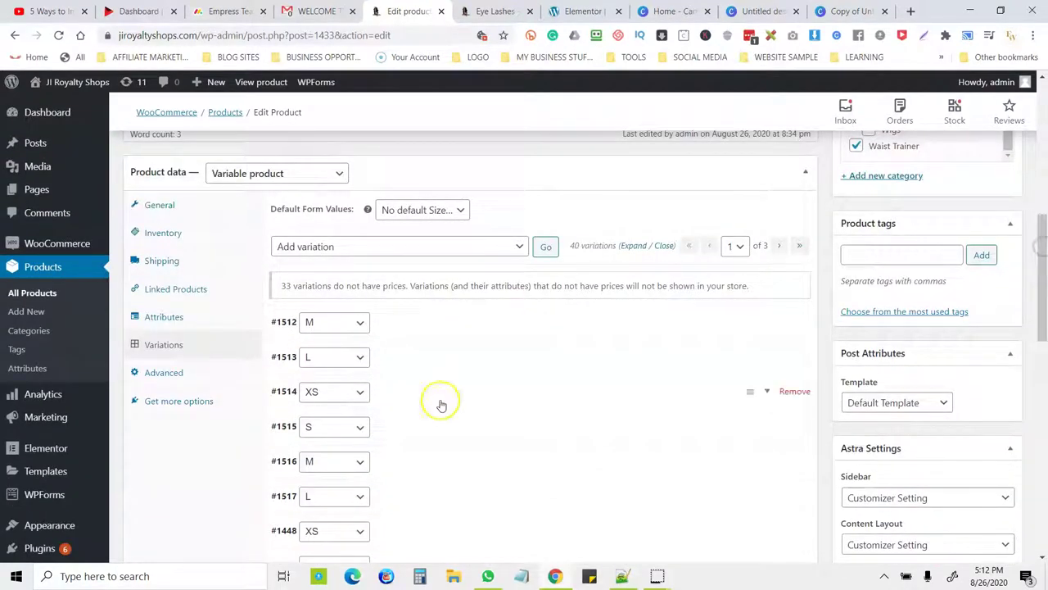
mouse_move(797, 440)
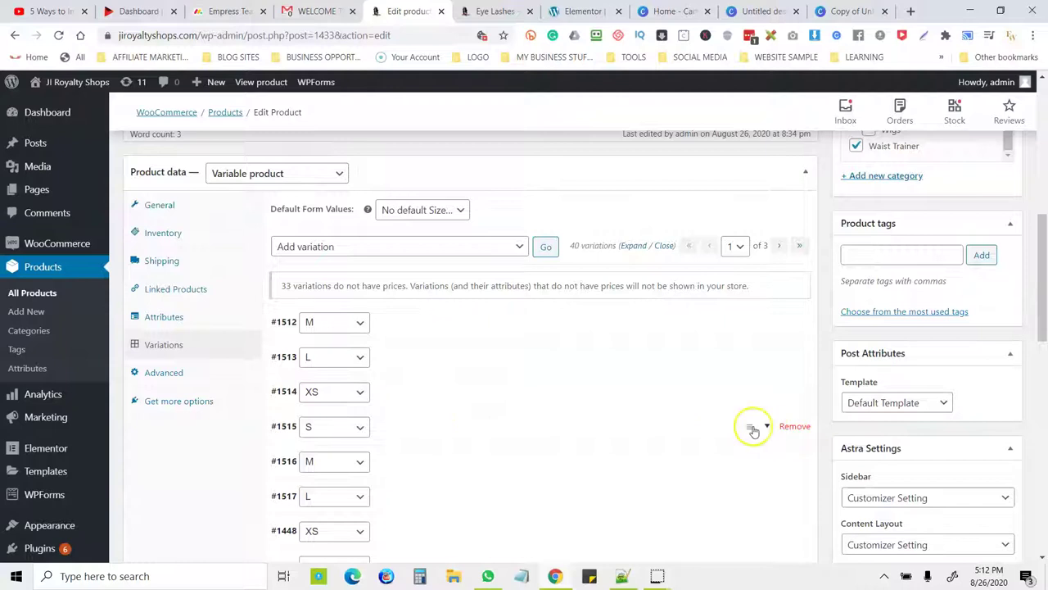
left_click(738, 398)
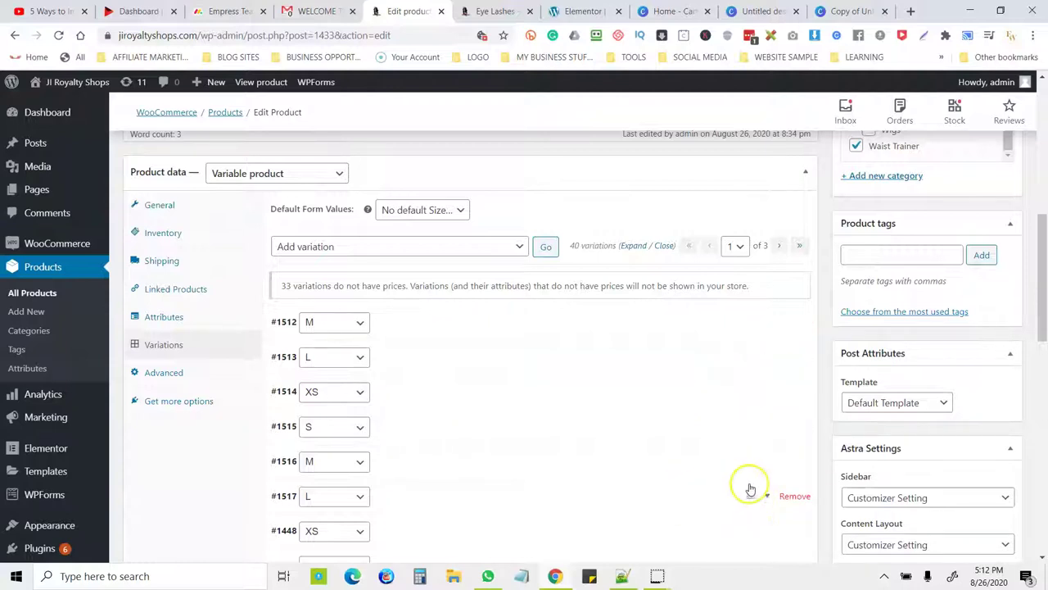
left_click_drag(723, 379, 710, 309)
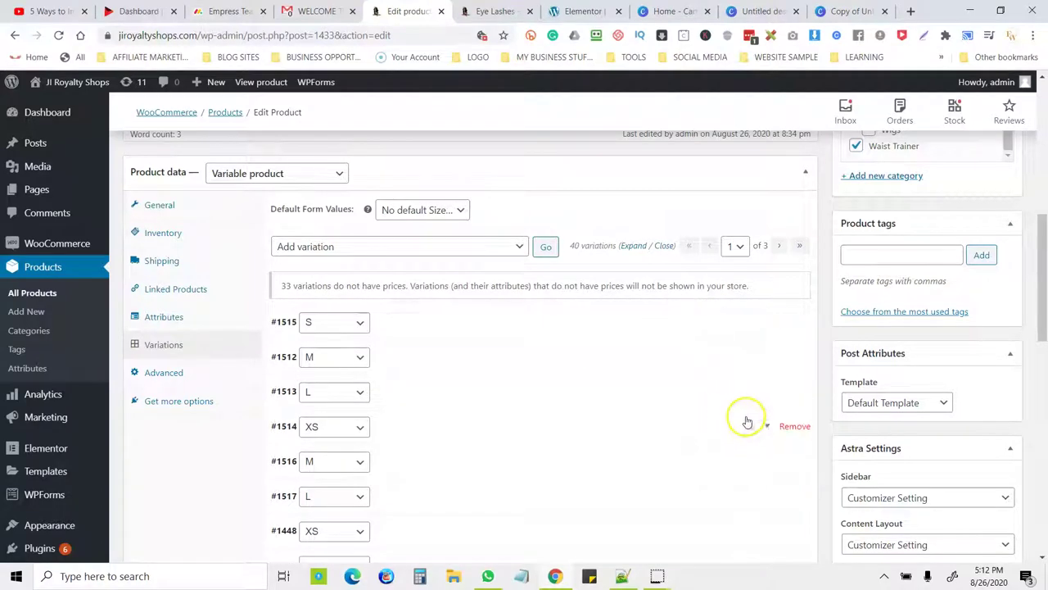
left_click_drag(746, 423, 730, 316)
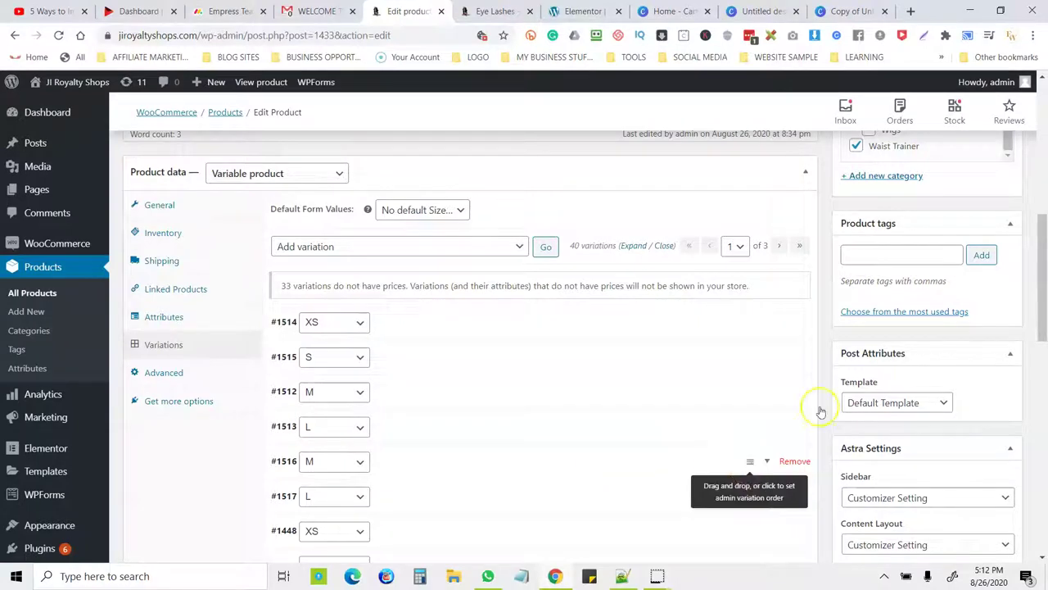
left_click_drag(1041, 291, 1045, 405)
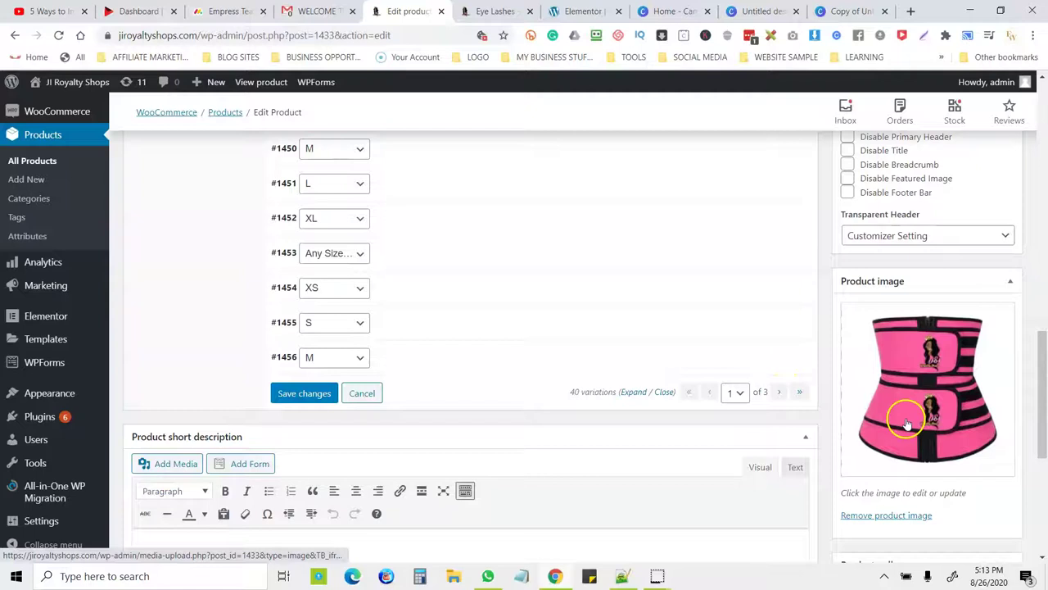
Check the Pink Waist Trainer's Size attribute values, return to its variations, and update the product
left_click_drag(1042, 421, 1044, 270)
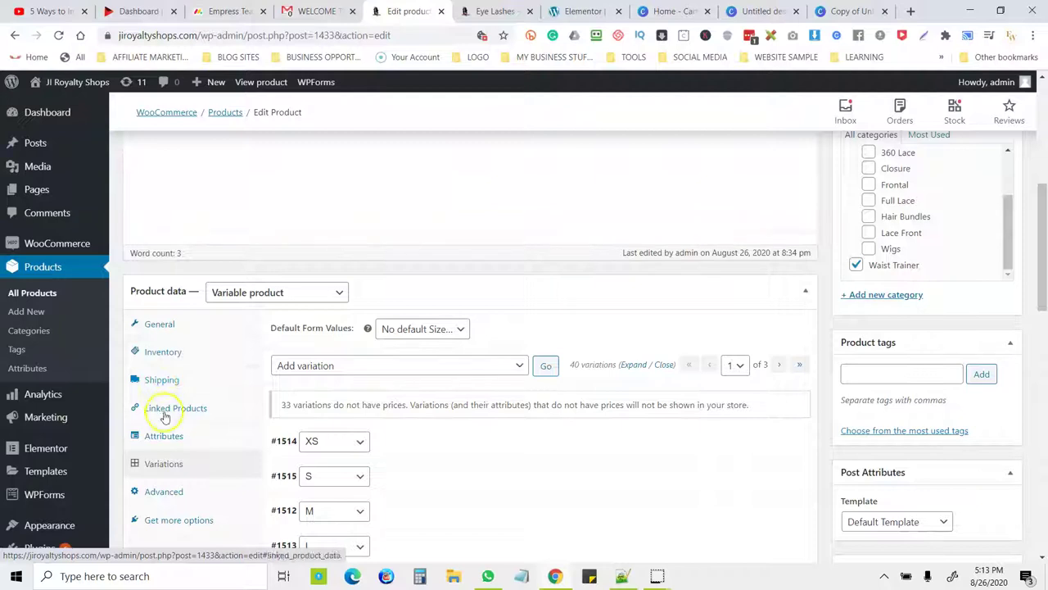
left_click(164, 436)
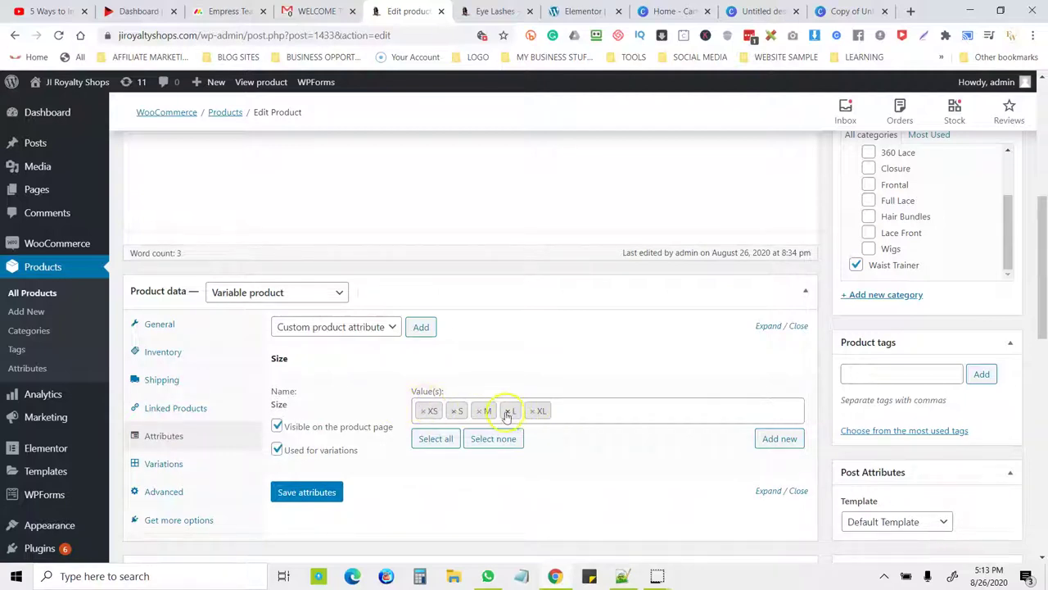
left_click(164, 464)
left_click_drag(1042, 285, 1044, 217)
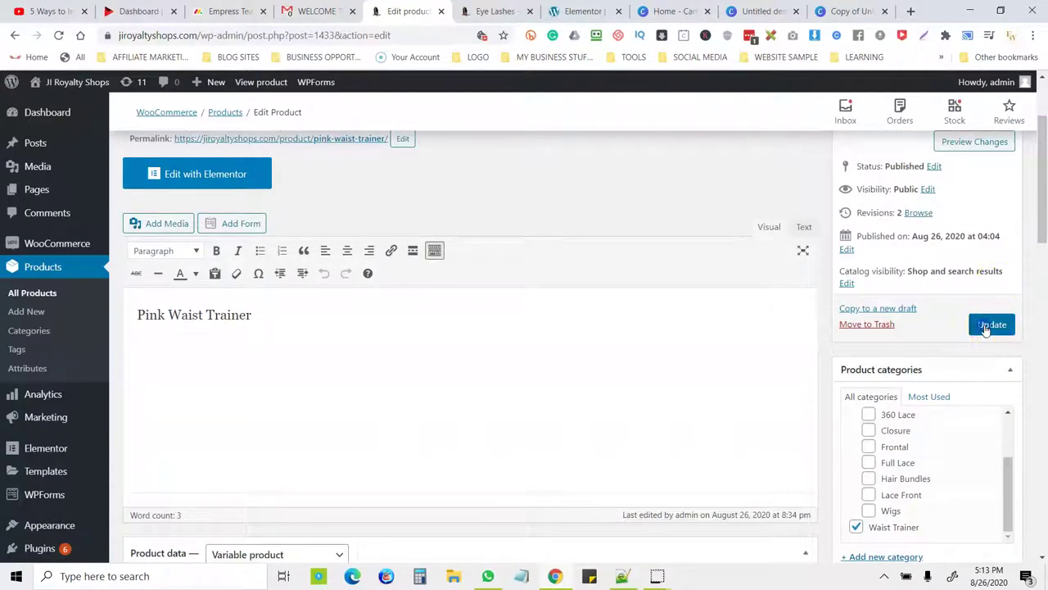
left_click_drag(1044, 220, 1045, 159)
Open the Sassy Curls product for editing from the full product list
left_click(28, 296)
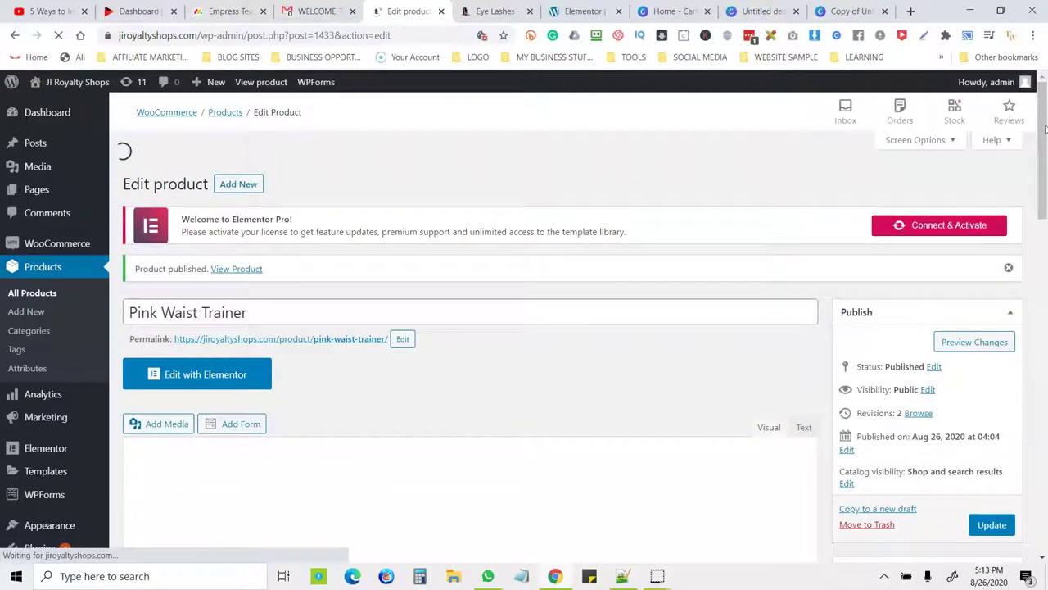
left_click(40, 295)
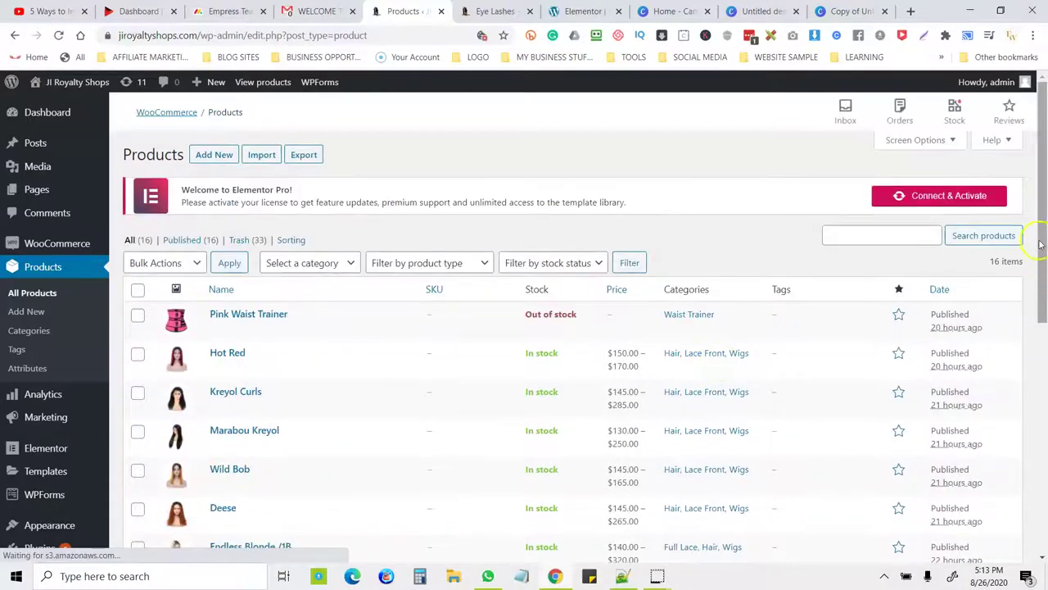
scroll(1045, 290, "down", 2)
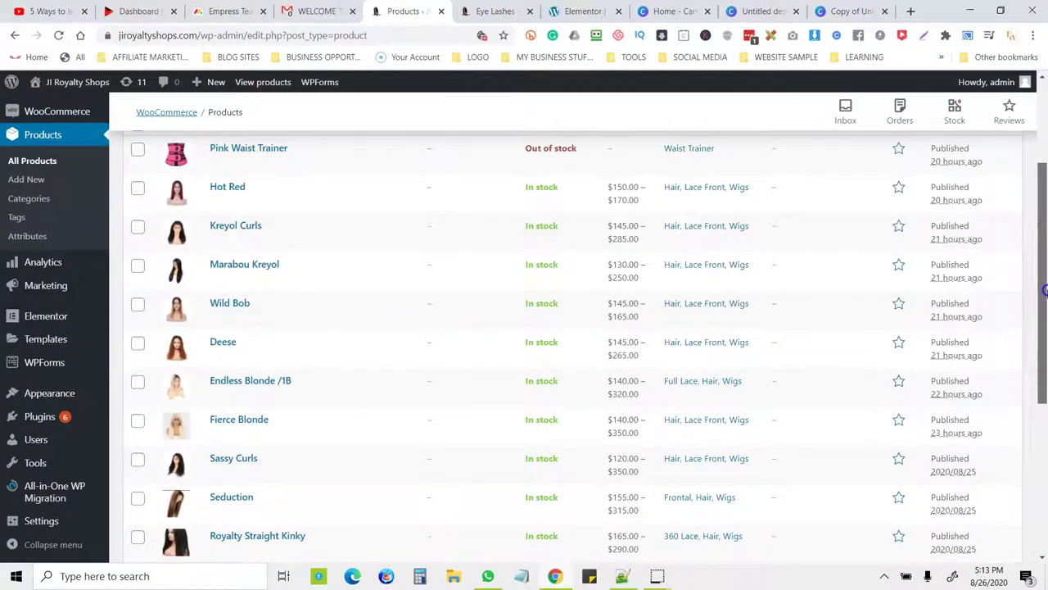
scroll(1045, 319, "down", 1)
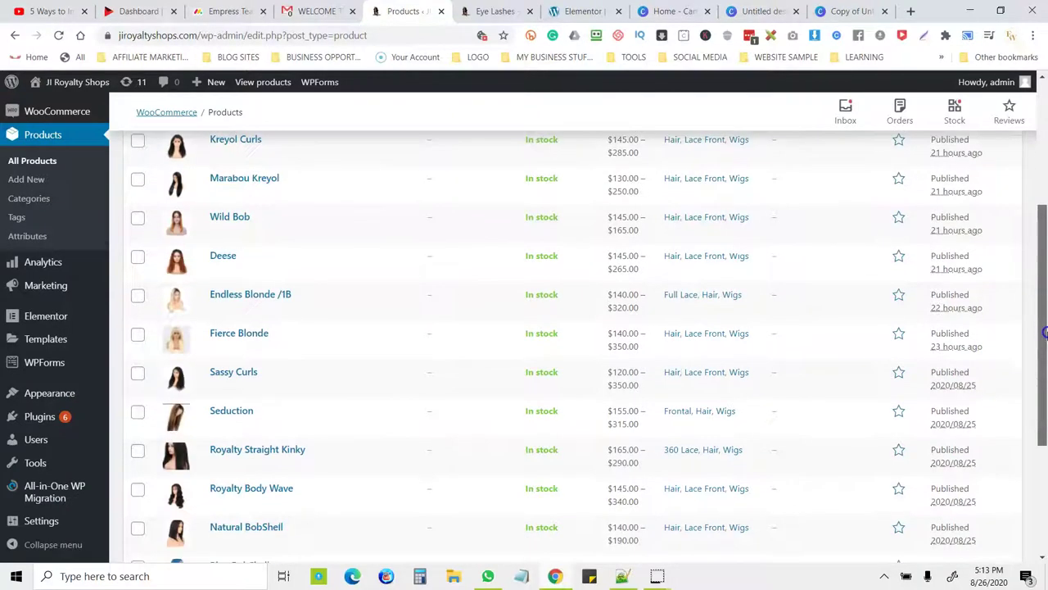
mouse_move(1045, 332)
left_mouse_down()
mouse_move(1045, 438)
mouse_move(1045, 279)
mouse_move(1045, 351)
left_mouse_up()
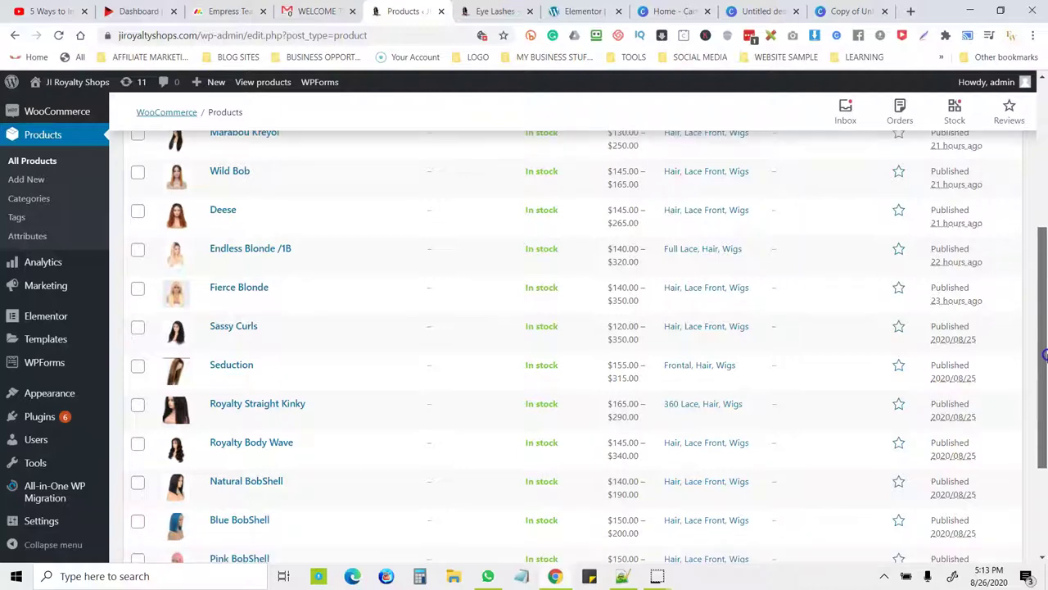
left_click(256, 341)
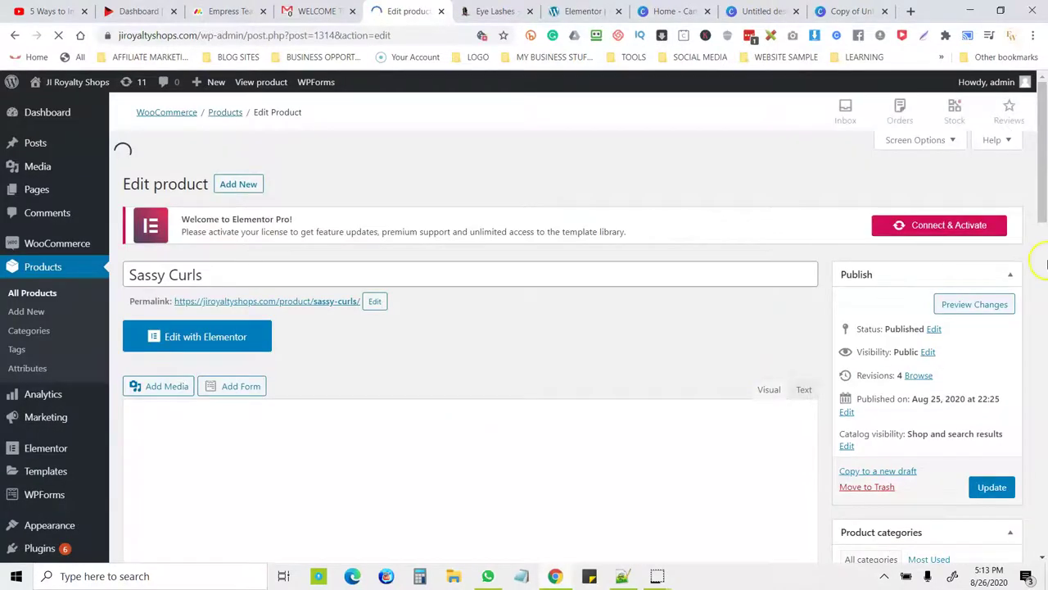
Review the categories assigned to Sassy Curls and update the product
left_click_drag(1044, 172, 1045, 243)
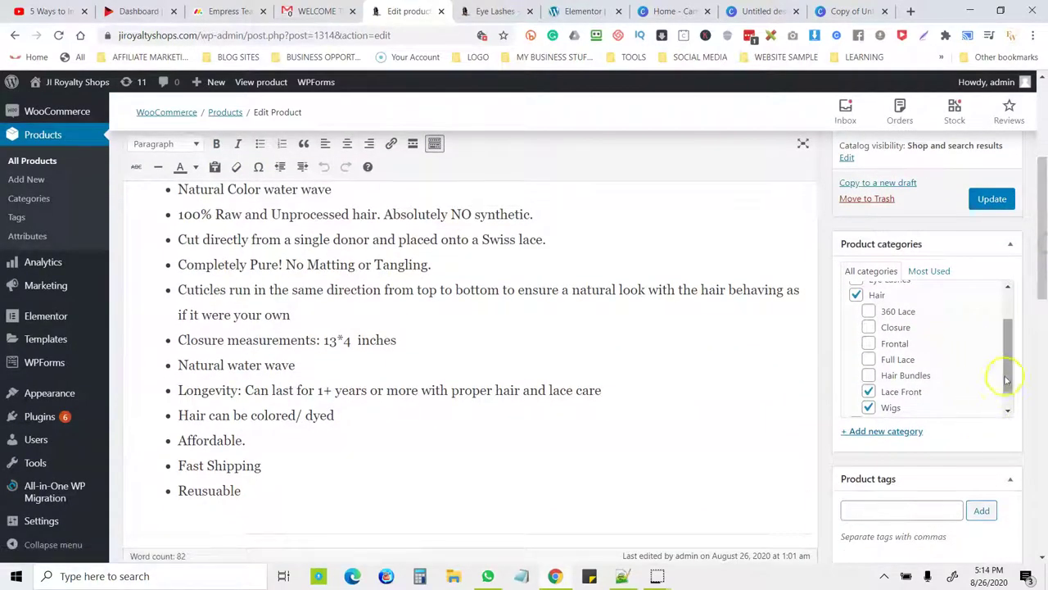
left_click_drag(1010, 373, 1007, 400)
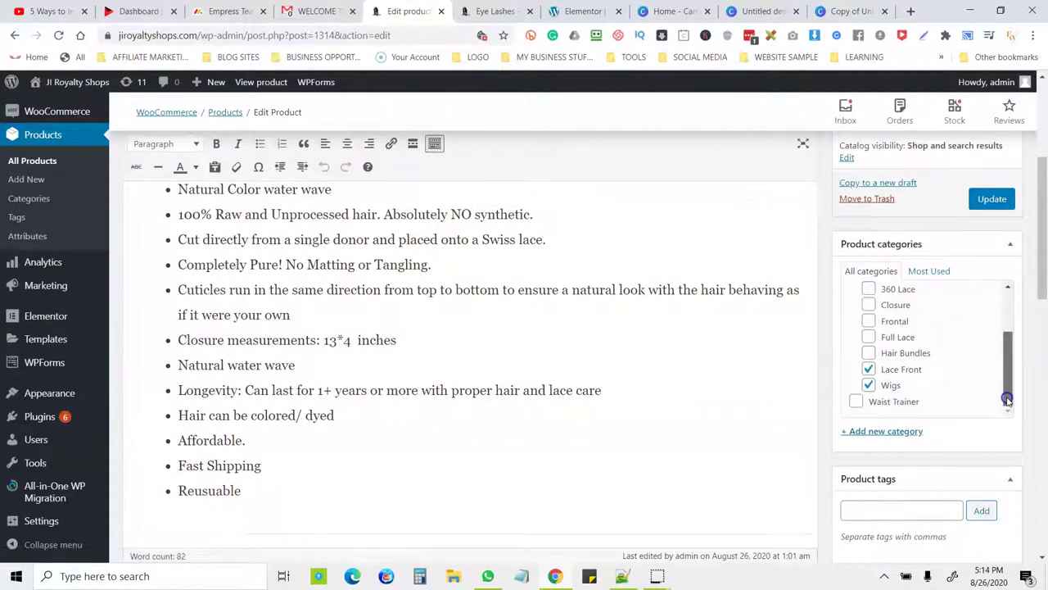
left_click(990, 198)
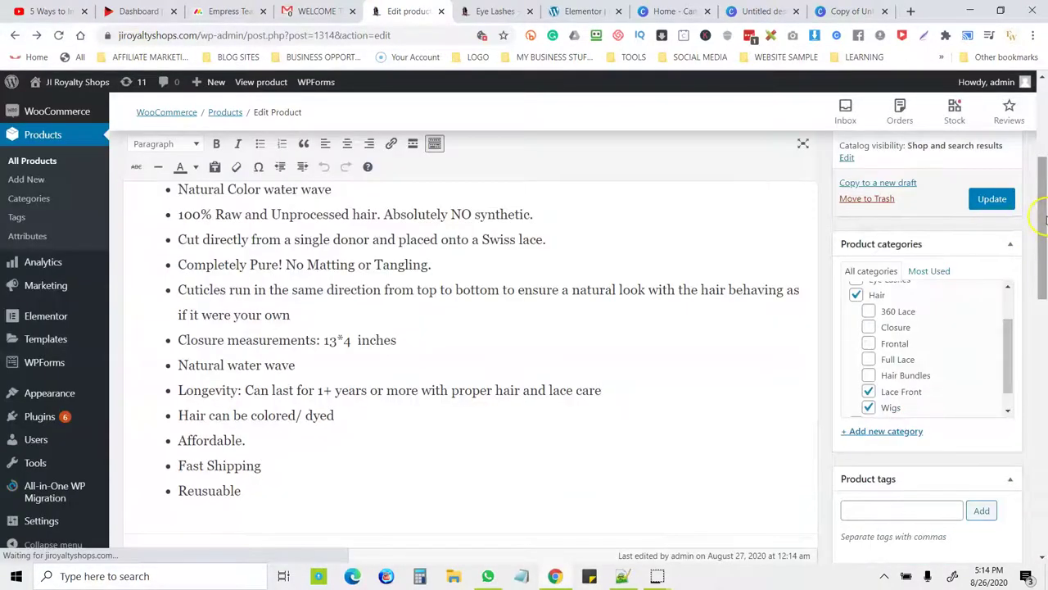
left_click_drag(1040, 202, 1044, 40)
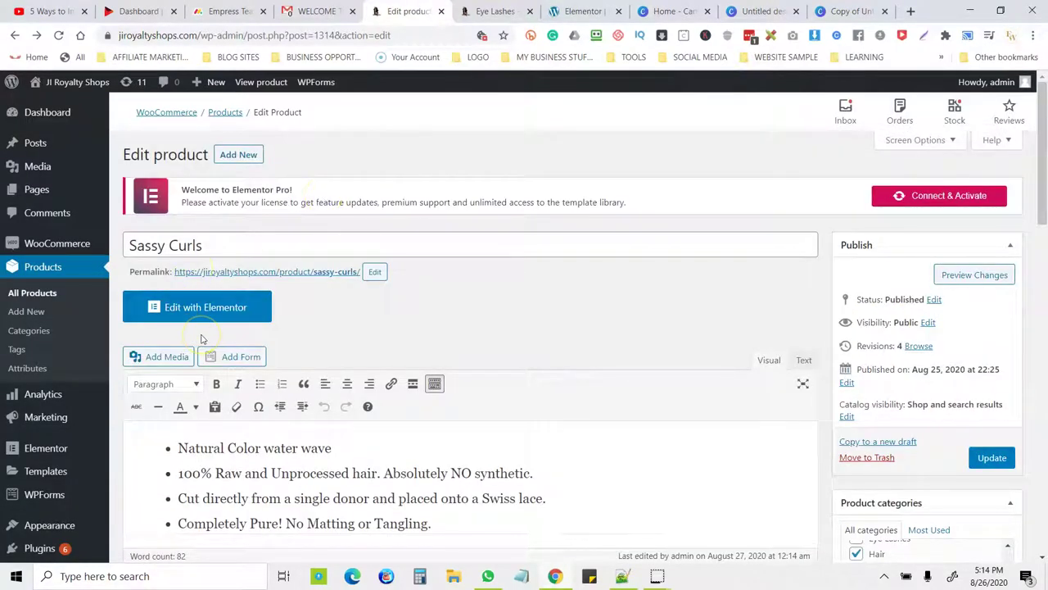
left_click(297, 319)
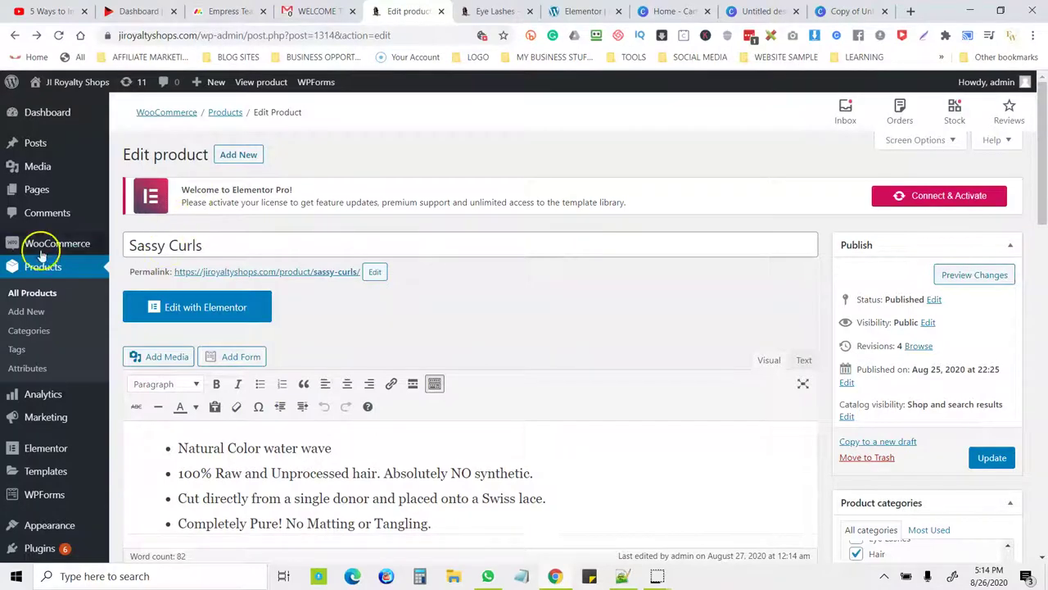
mouse_move(99, 166)
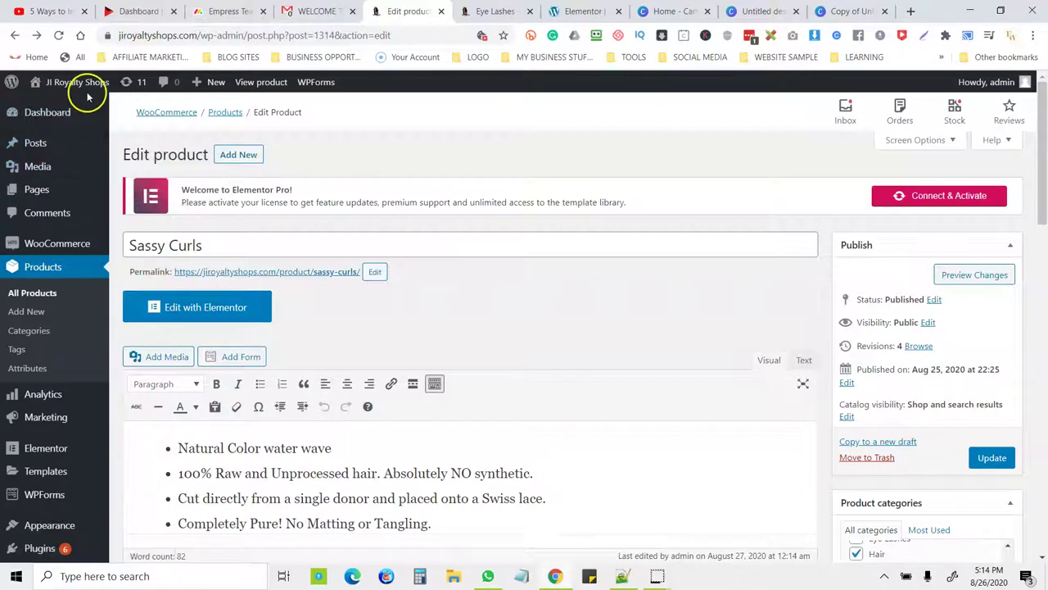
left_click_drag(1046, 256, 1045, 382)
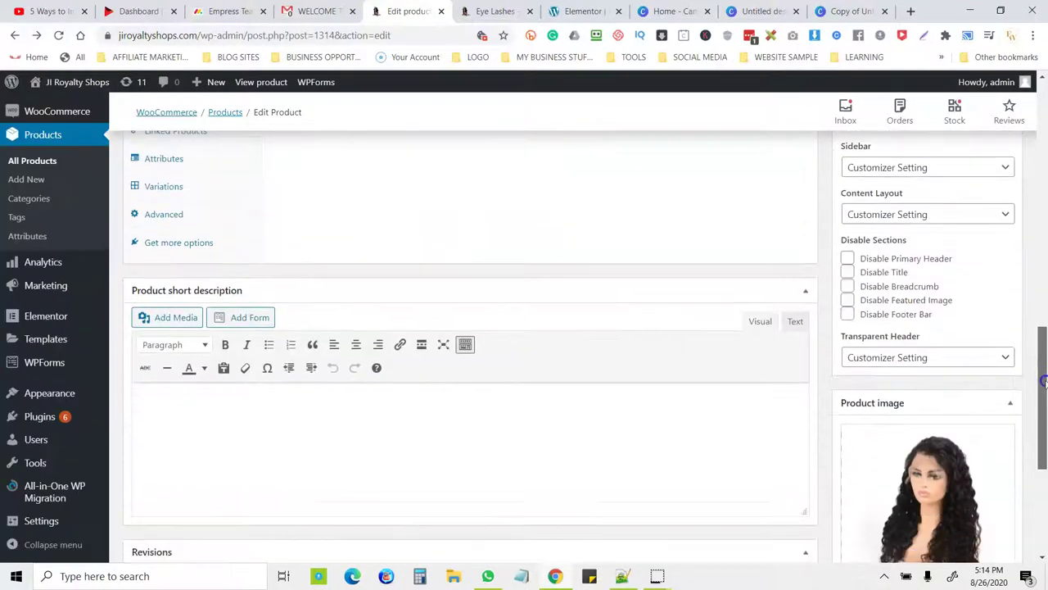
left_click_drag(1045, 346, 1045, 74)
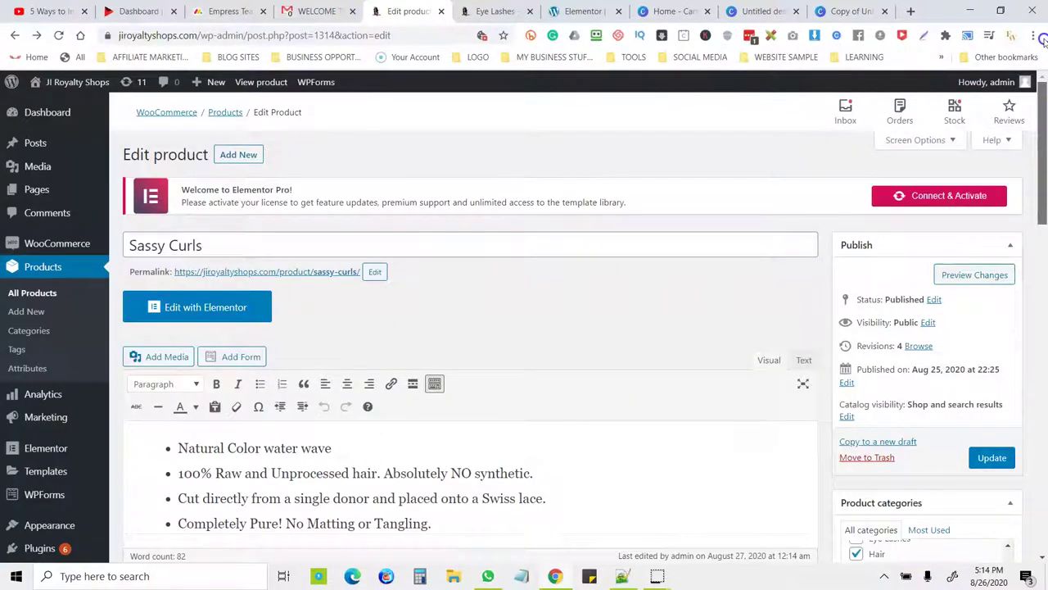
mouse_move(18, 547)
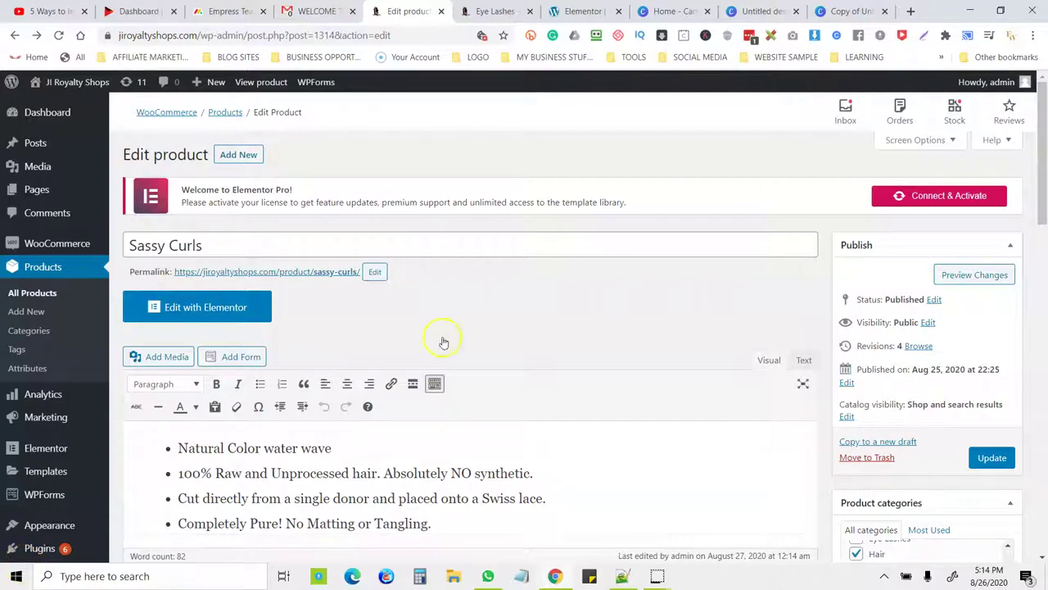
left_click_drag(1044, 147, 1045, 102)
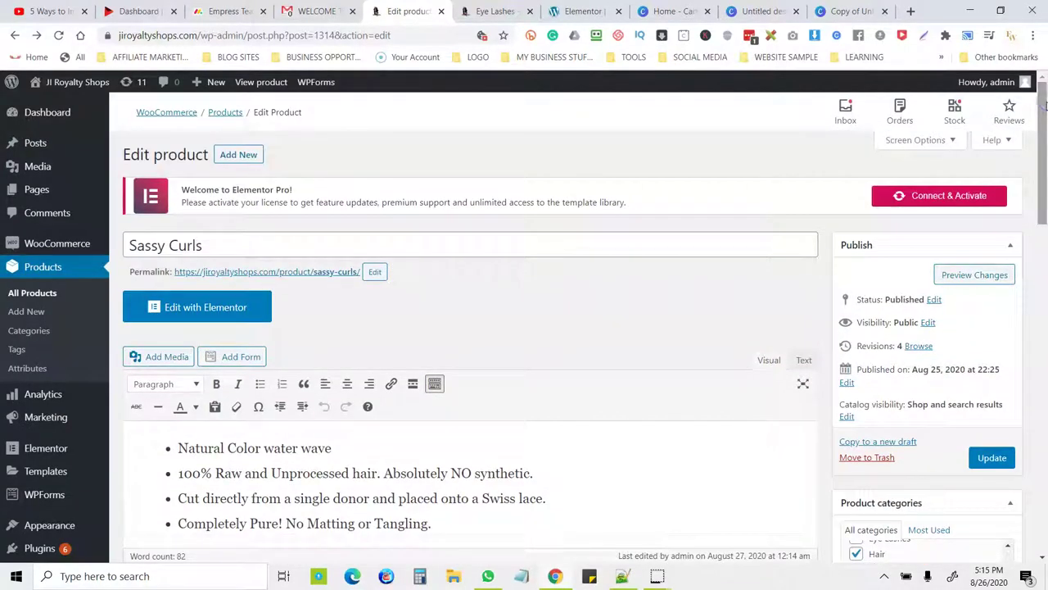